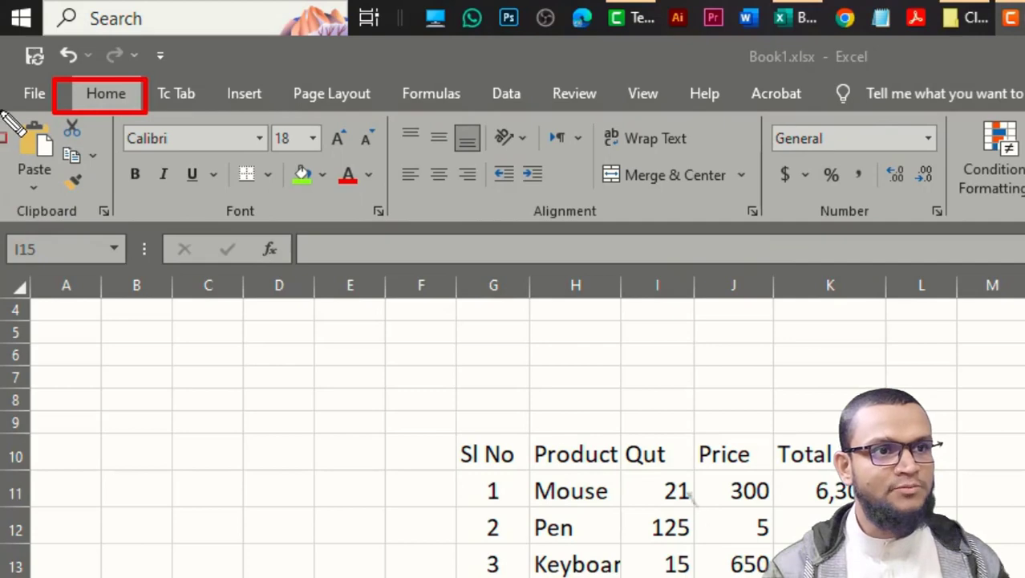
drag(1, 111, 101, 217)
drag(120, 115, 341, 223)
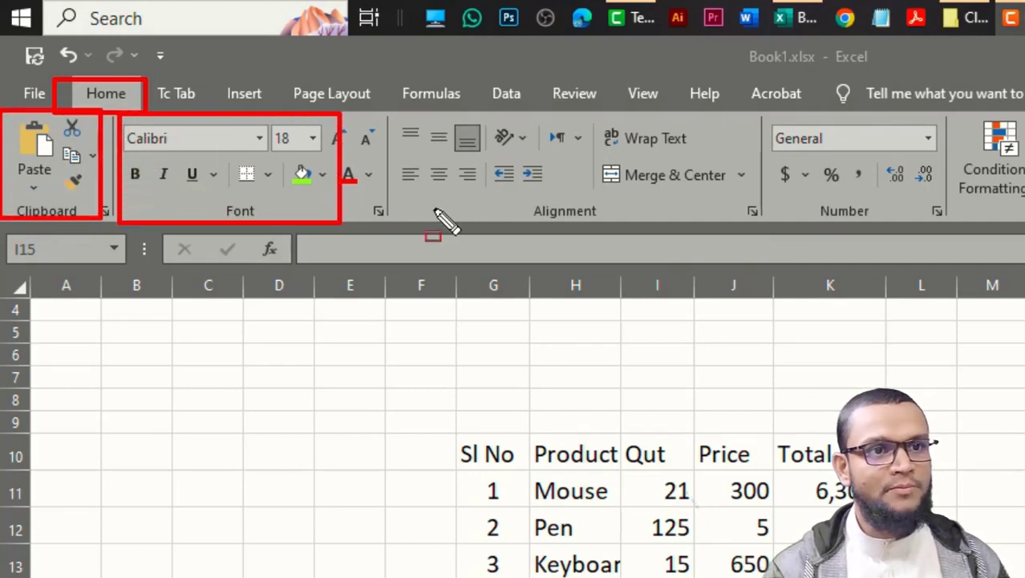
mouse_move(394, 111)
mouse_down()
mouse_move(709, 232)
mouse_move(739, 231)
mouse_move(751, 215)
mouse_up()
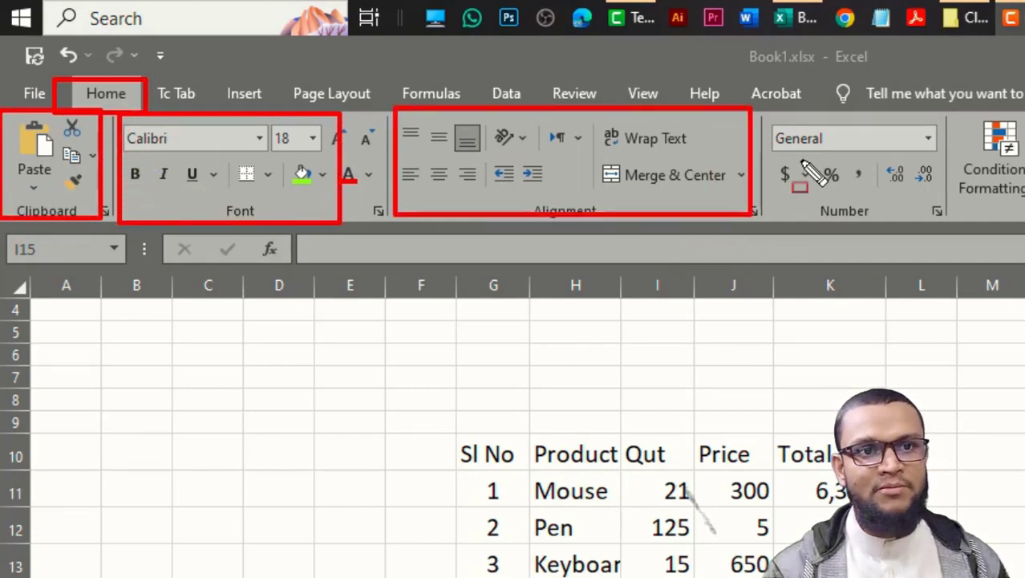
mouse_move(776, 120)
mouse_down()
mouse_move(831, 169)
mouse_move(929, 224)
mouse_move(950, 215)
mouse_up()
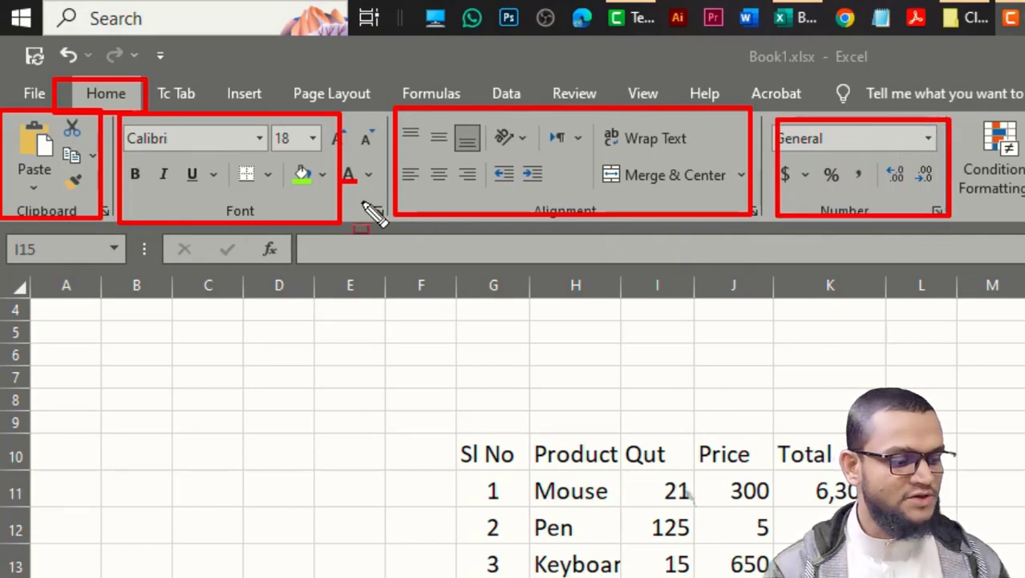
key(Escape)
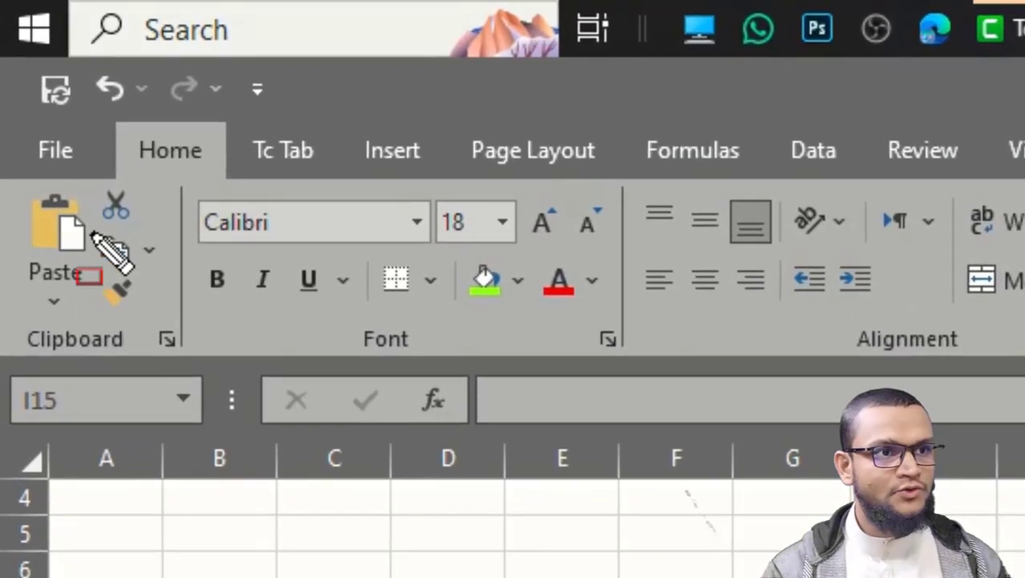
drag(53, 143, 149, 218)
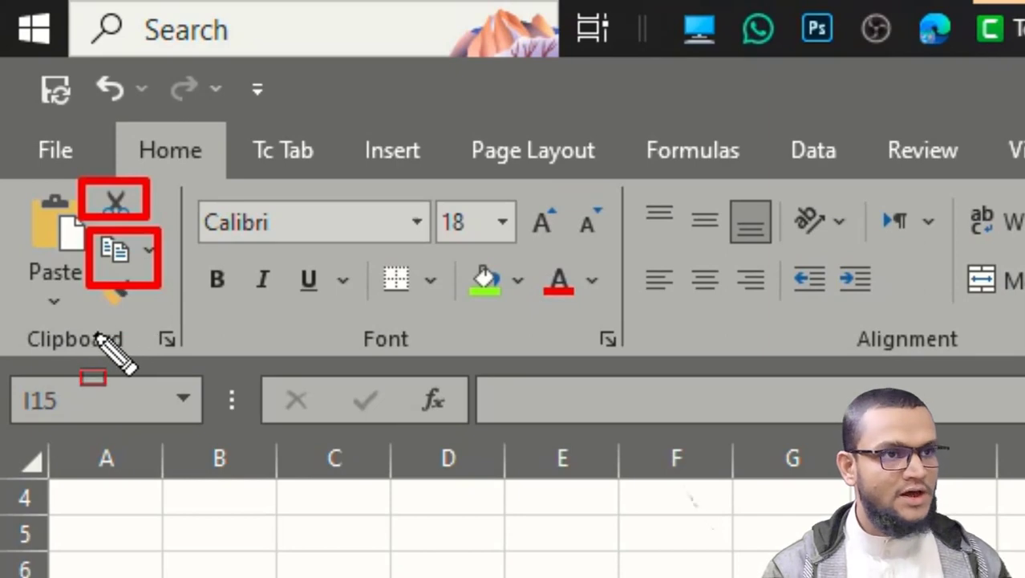
key(e)
drag(81, 275, 150, 311)
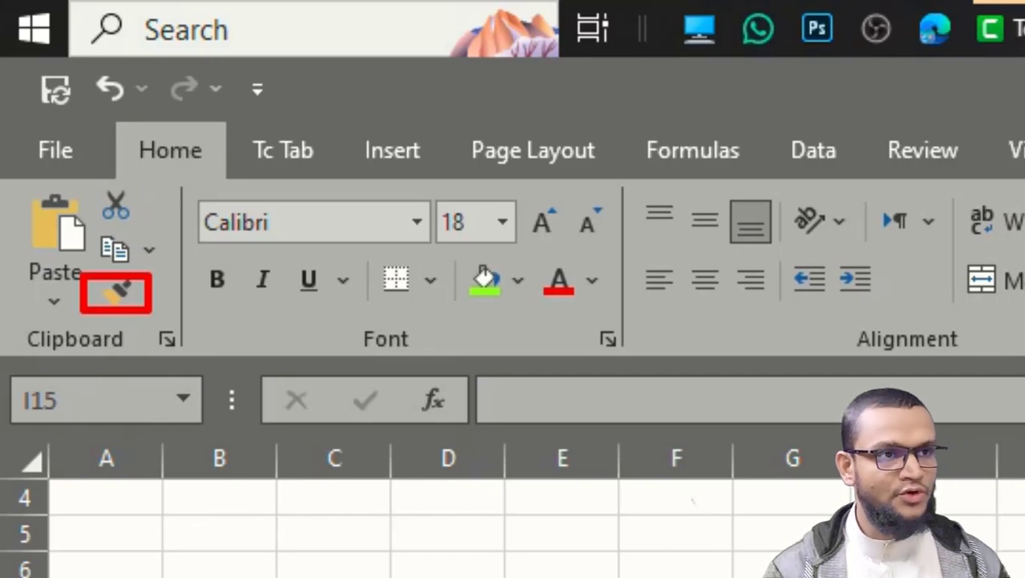
key(Escape)
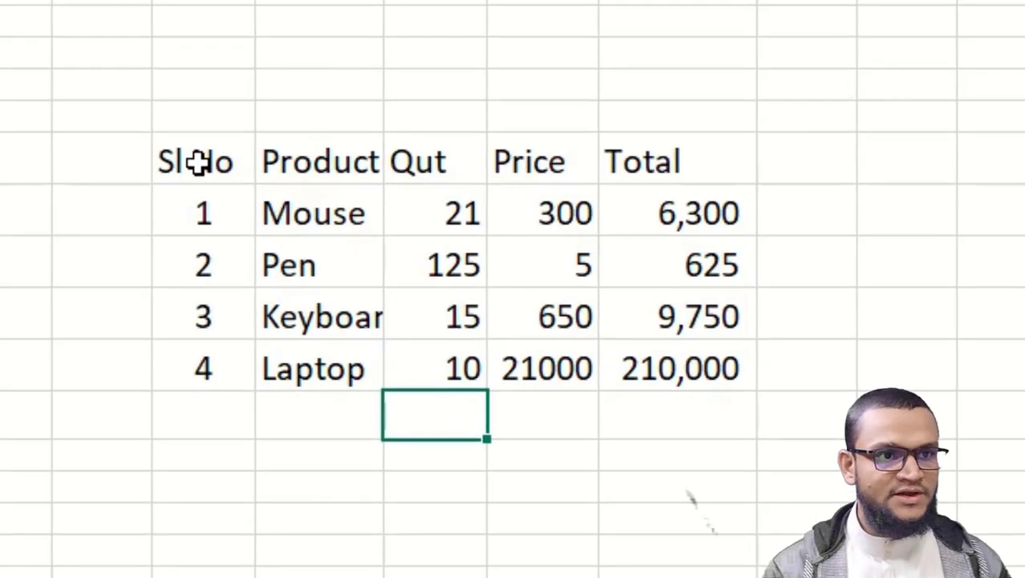
click(313, 290)
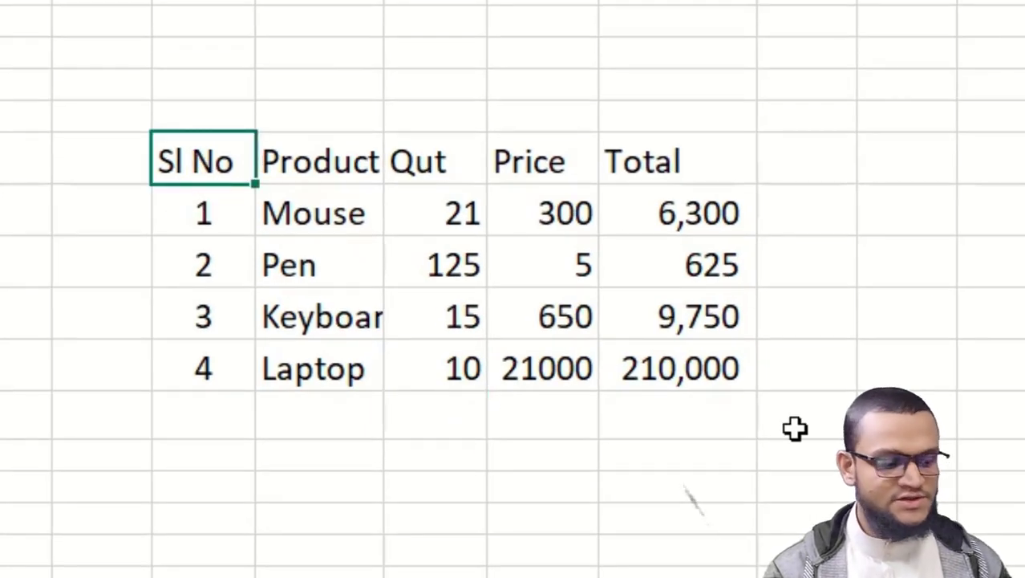
key(ctrl+a)
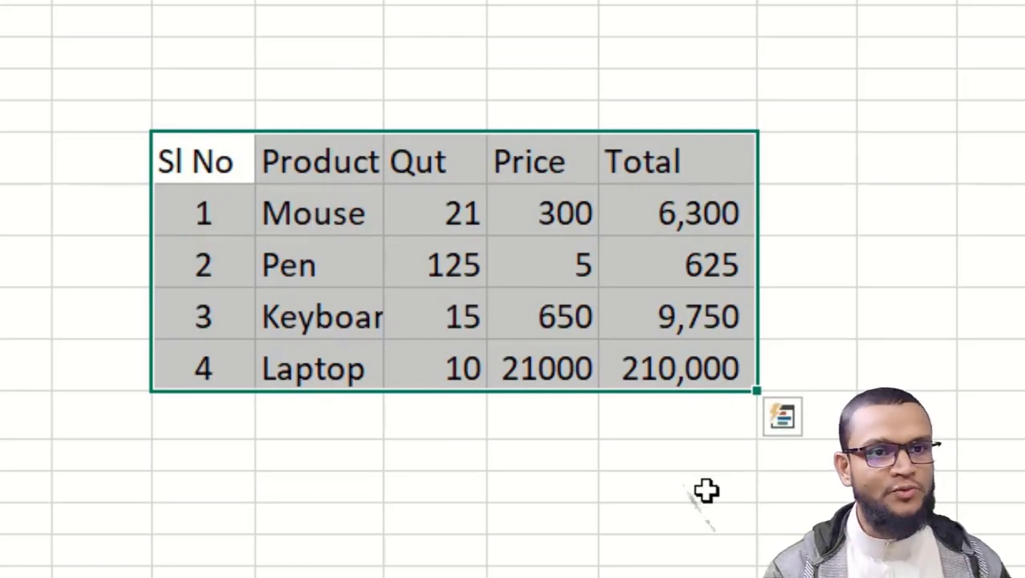
key(ctrl+c)
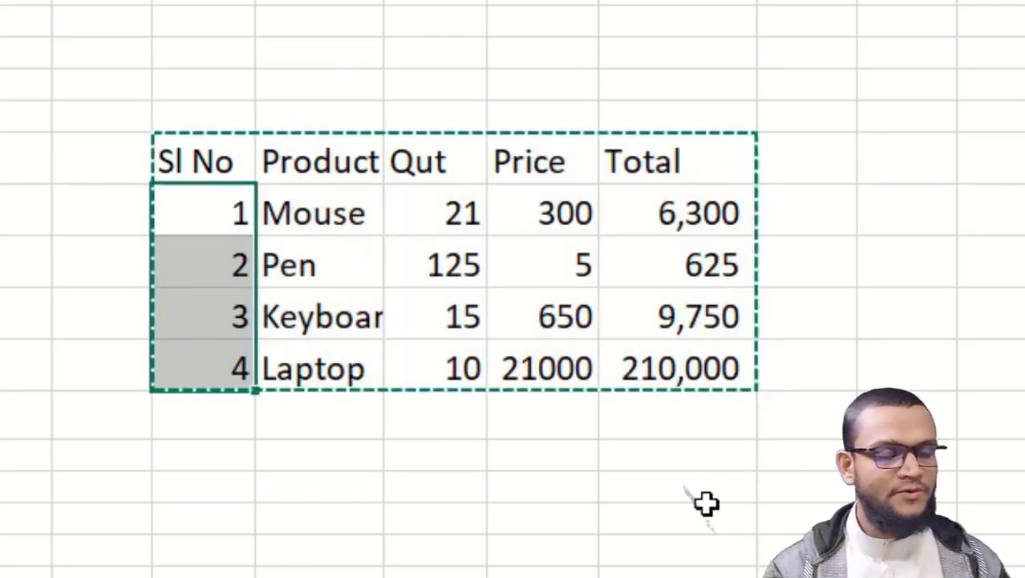
key(alt+h)
key(a)
key(c)
key(Escape)
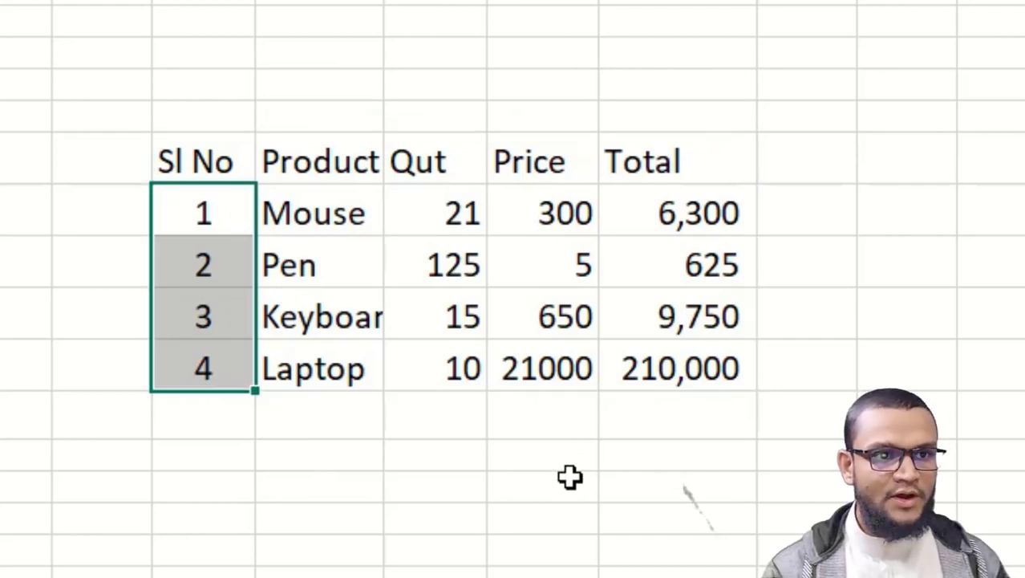
click(510, 437)
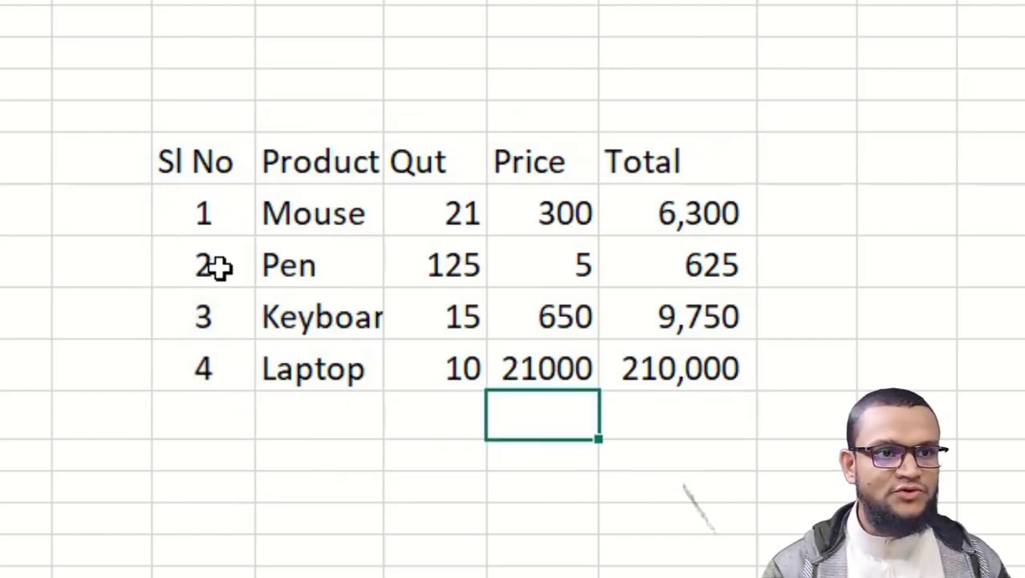
Copy the whole product table on Sheet1, from the Sl No header to the last Total value.
click(169, 152)
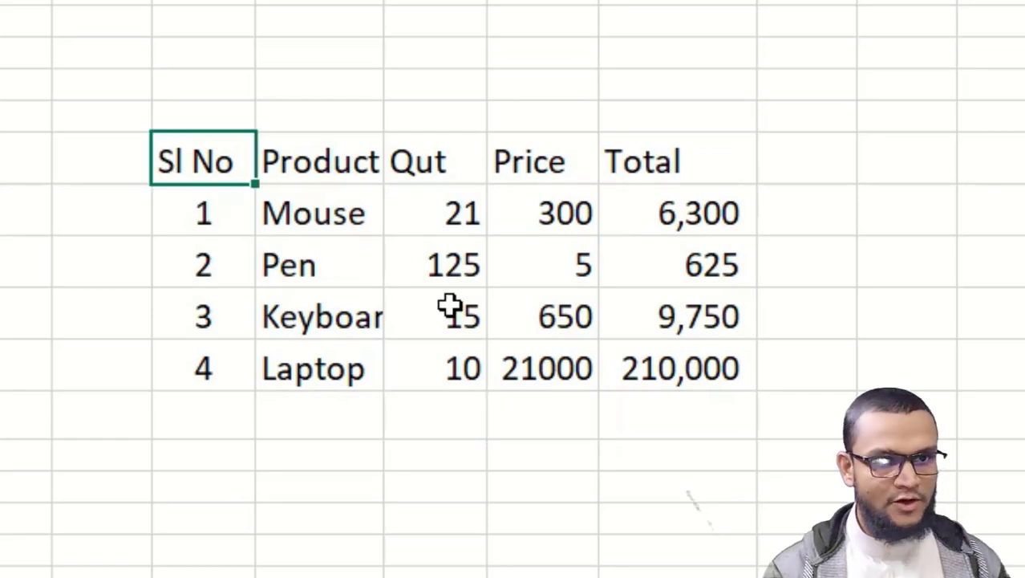
shift+click(663, 369)
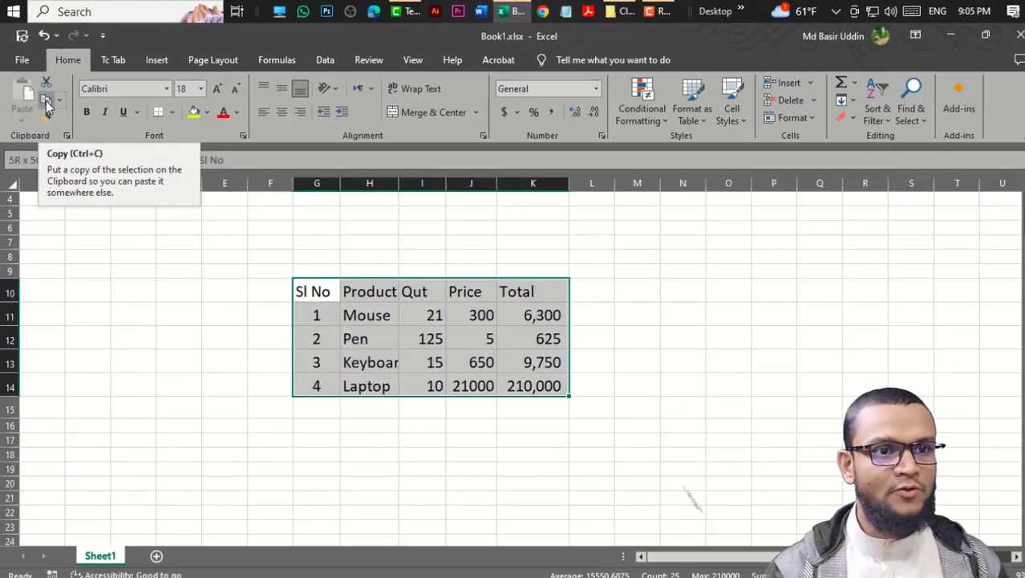
click(104, 228)
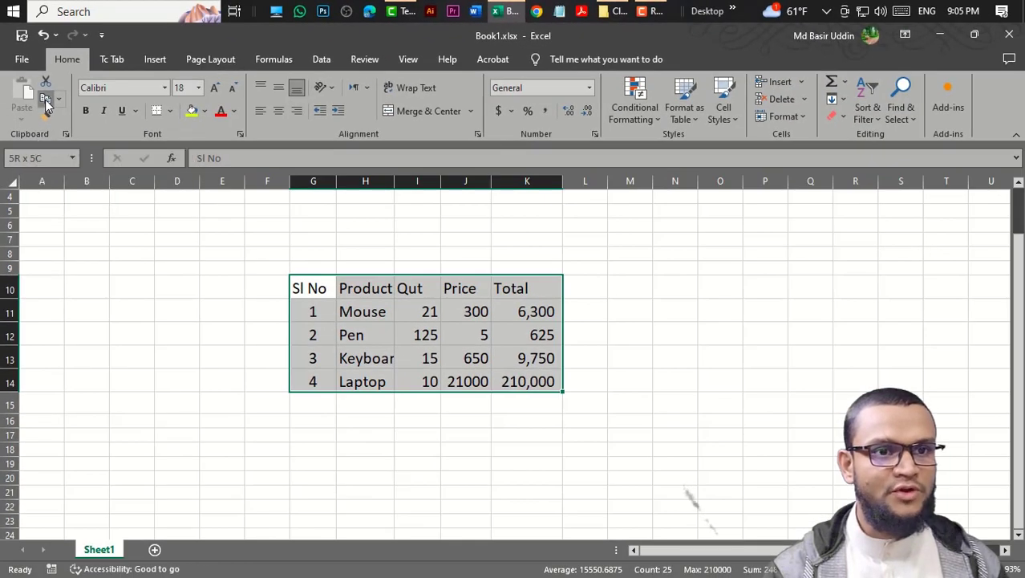
click(46, 103)
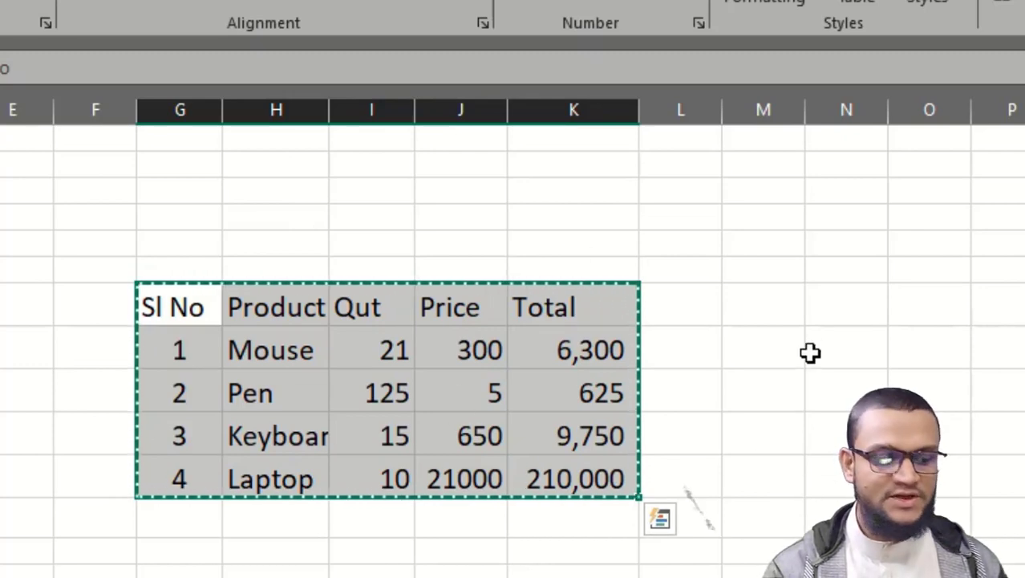
key(super+v)
key(Escape)
key(ctrl+z)
key(ctrl+v)
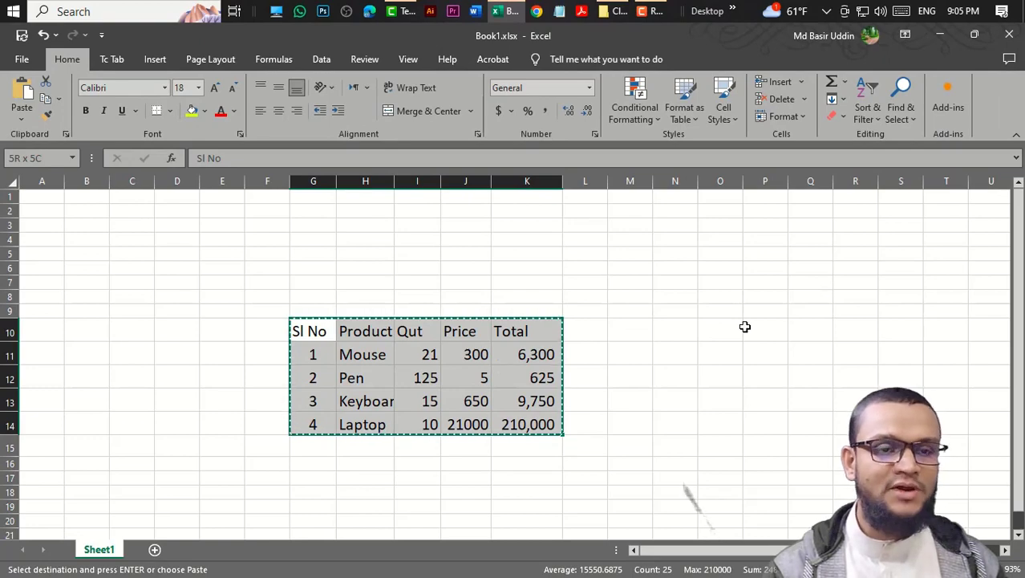
scroll(632, 355, down, 7)
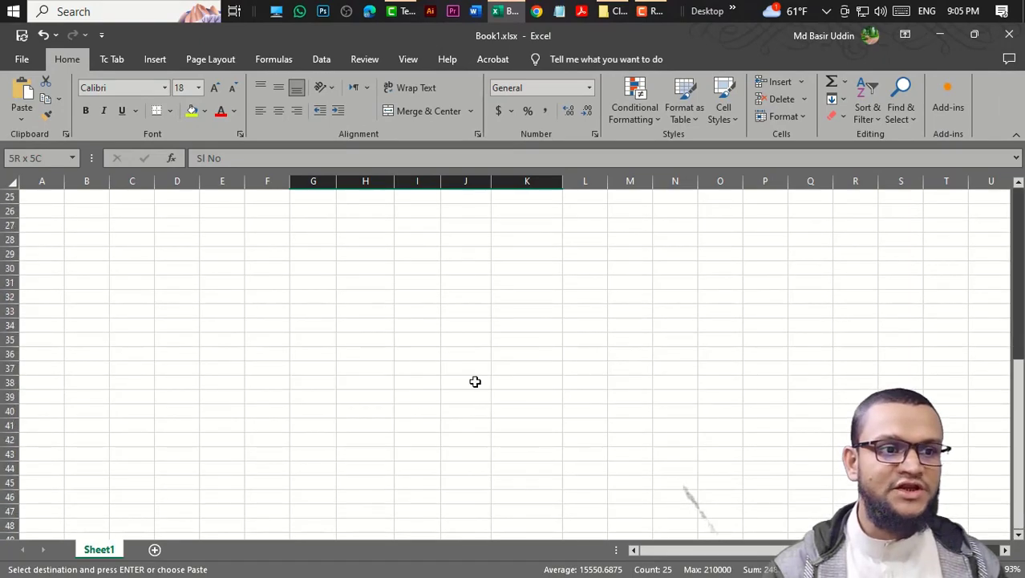
scroll(476, 382, up, 7)
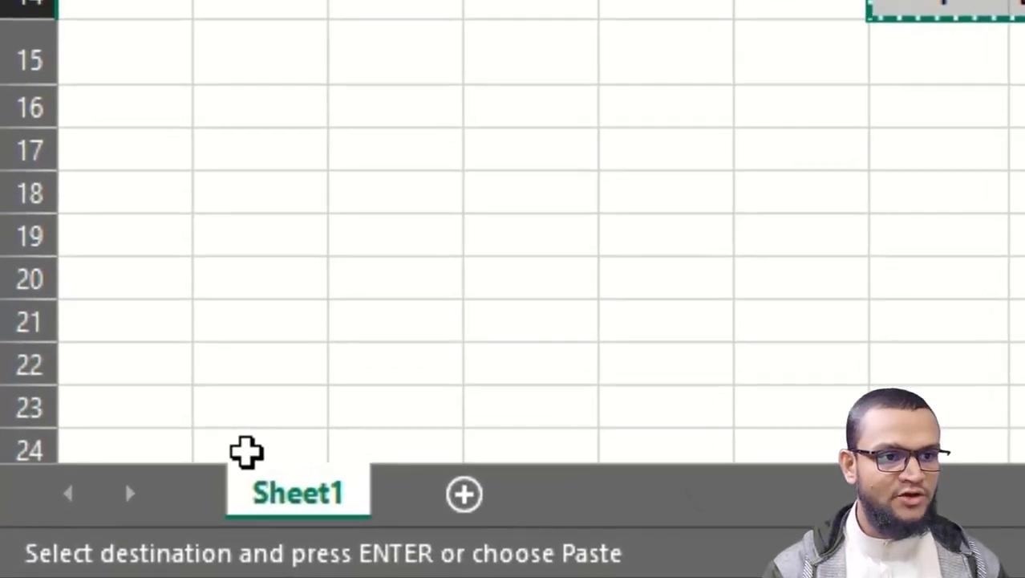
mouse_move(134, 484)
mouse_down()
mouse_move(144, 529)
mouse_move(325, 563)
mouse_up()
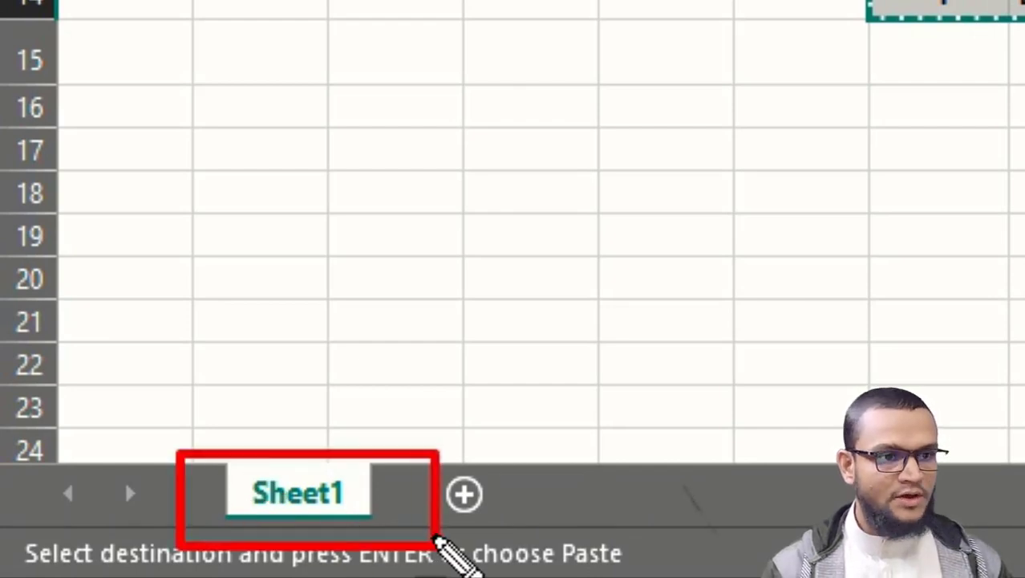
key(Escape)
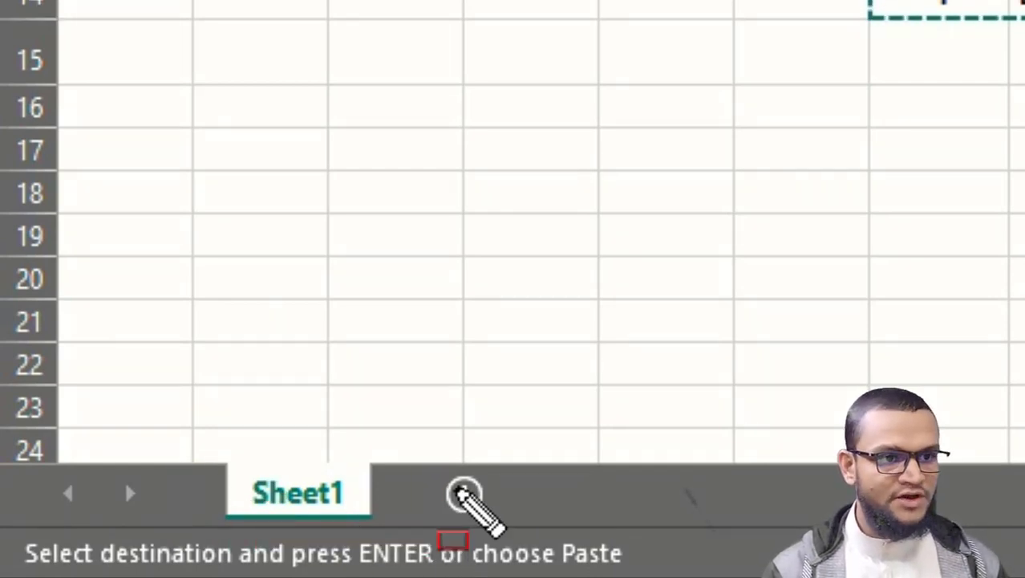
drag(409, 442, 507, 527)
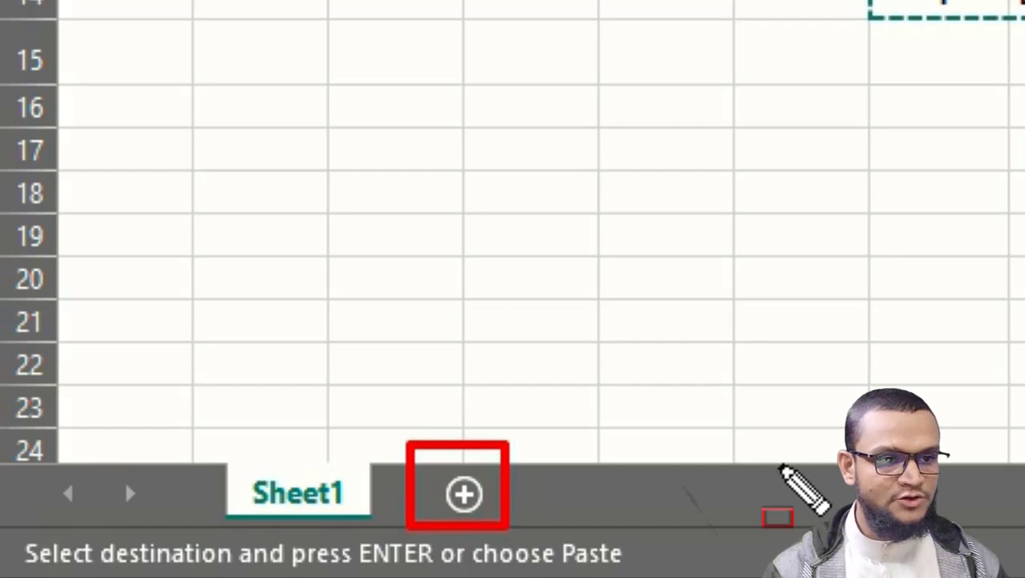
key(Escape)
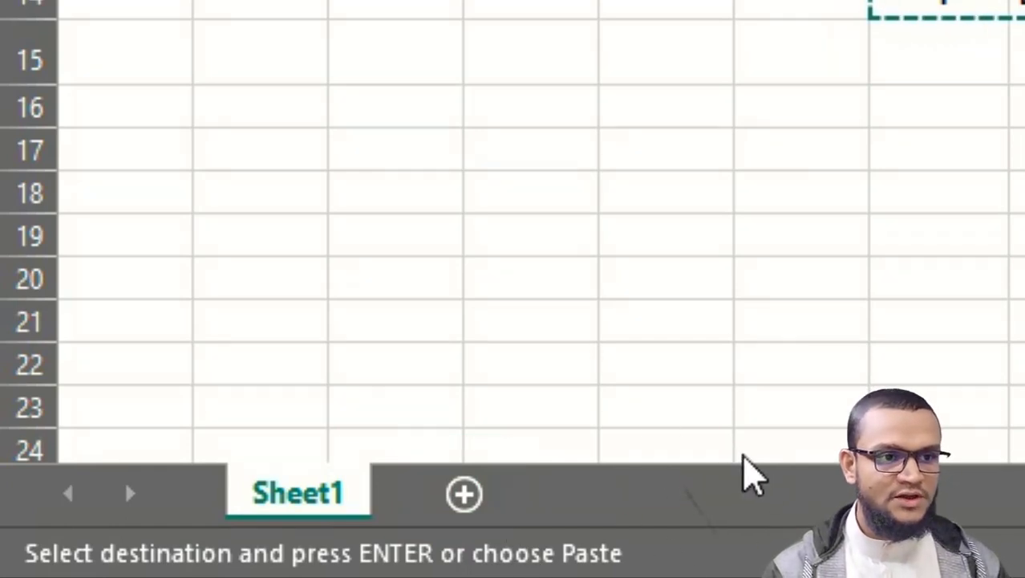
Add a new worksheet after Sheet1 and switch between the two sheets, ending on Sheet2.
click(465, 502)
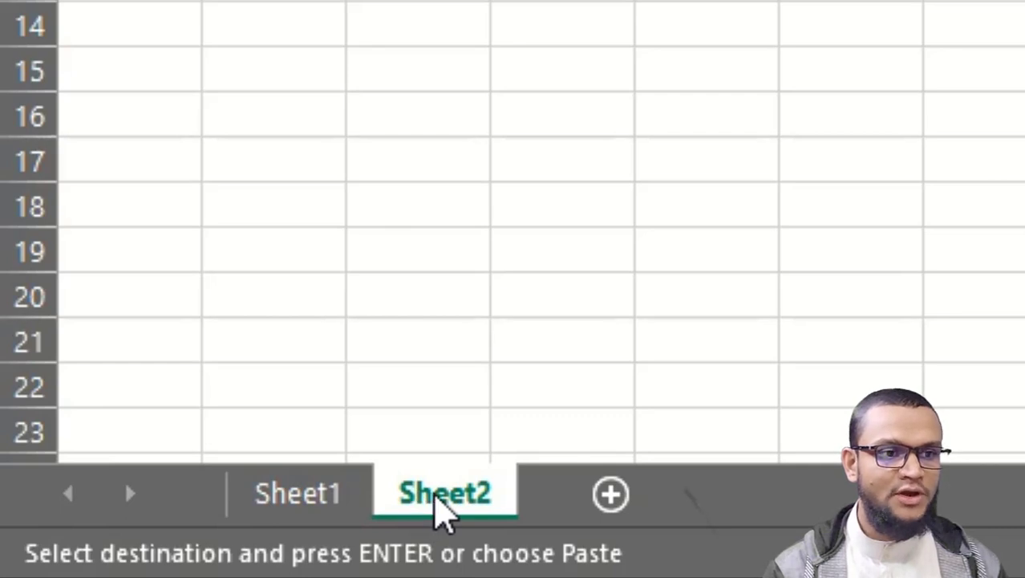
right_click(443, 509)
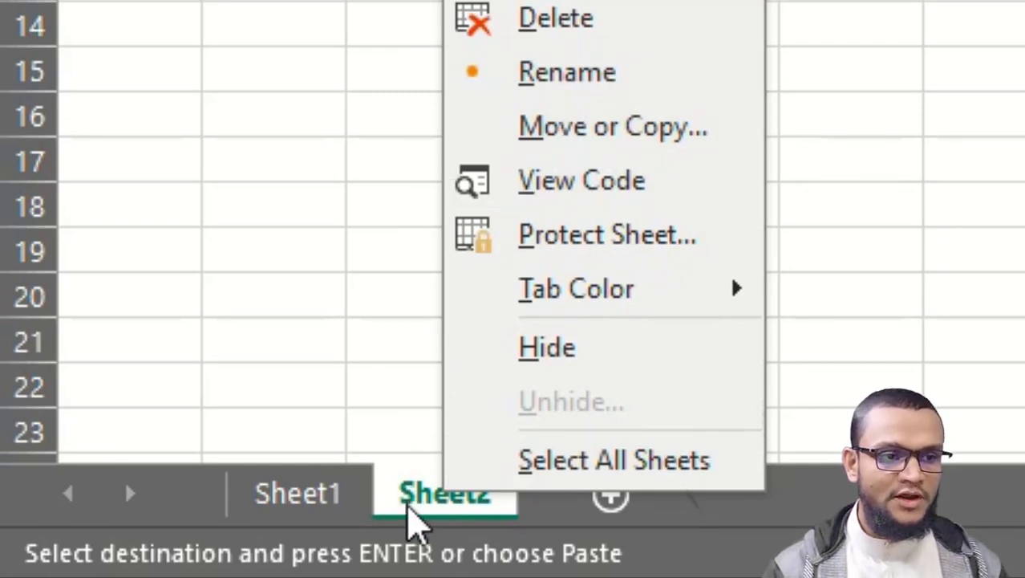
click(435, 530)
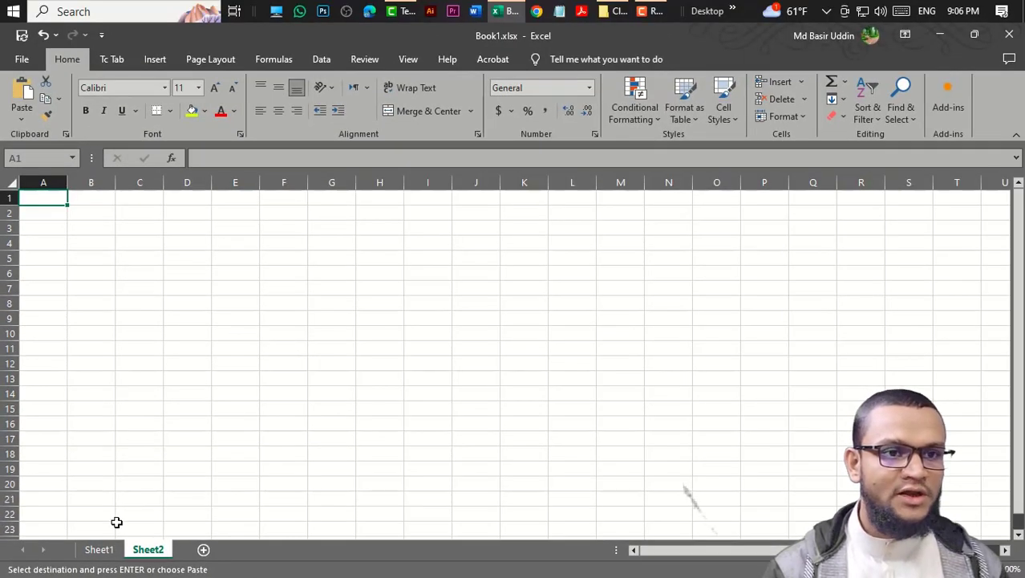
click(99, 550)
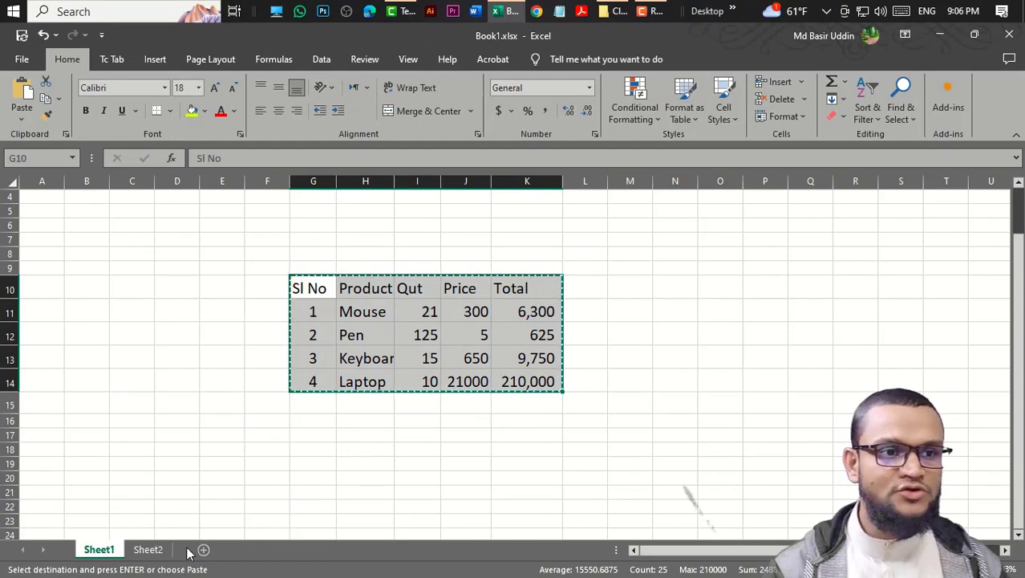
click(149, 550)
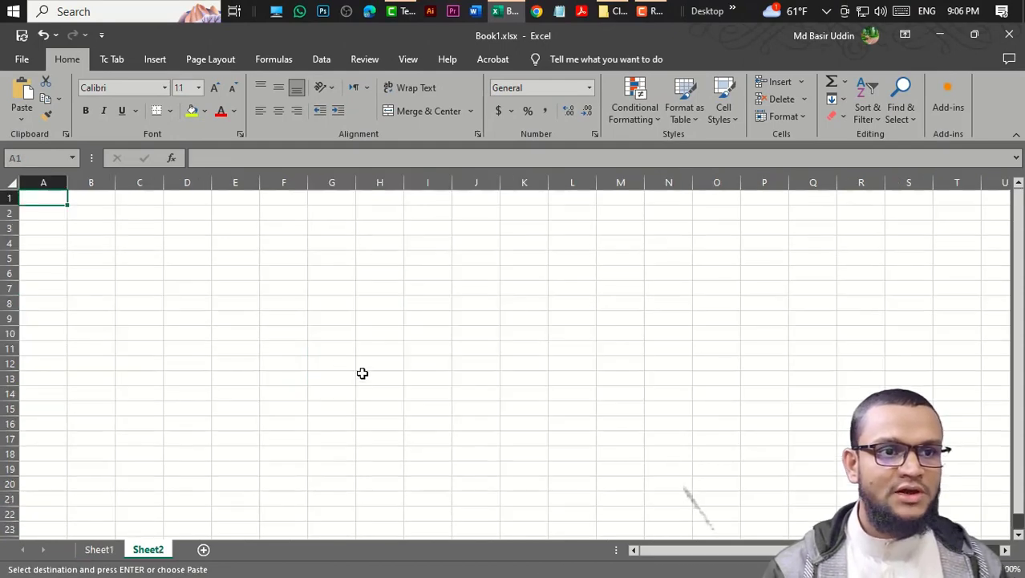
Paste the copied product table at cell E5 of Sheet2 and clear the pasted contents.
click(236, 265)
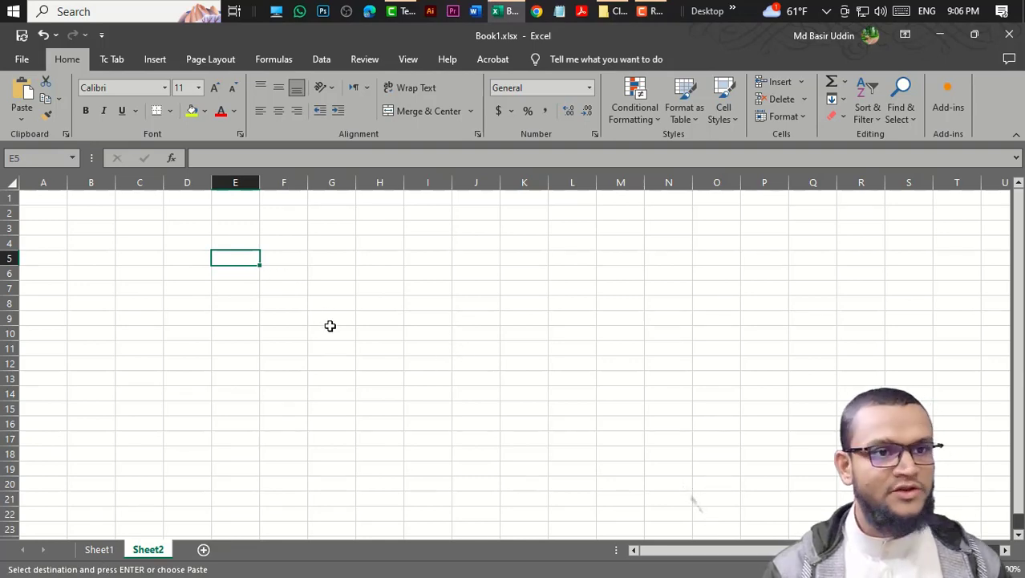
key(ctrl+v)
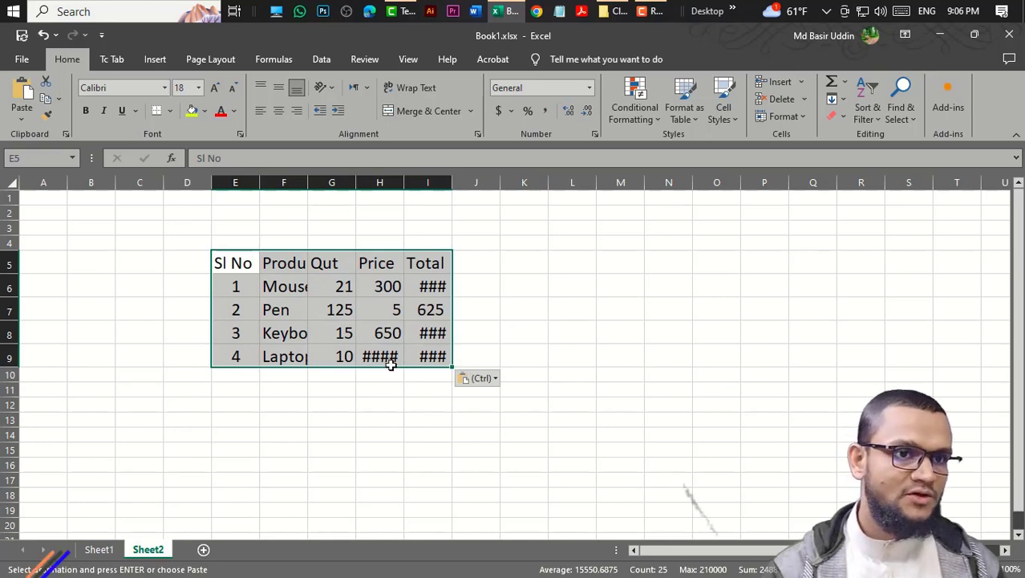
key(Delete)
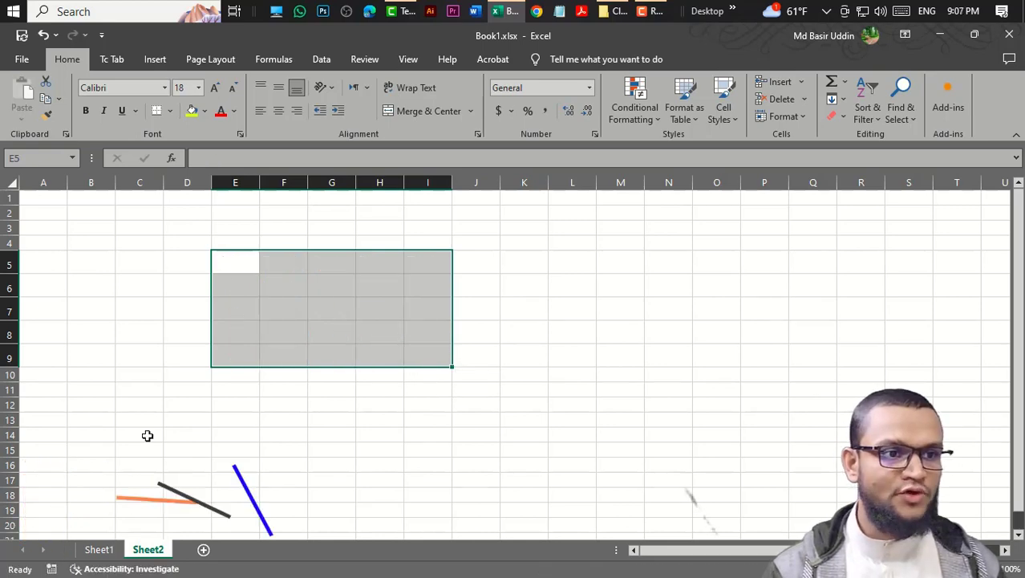
Cut the whole product table on Sheet1, from the Sl No header to the last Total value.
click(98, 549)
click(529, 382)
key(Up)
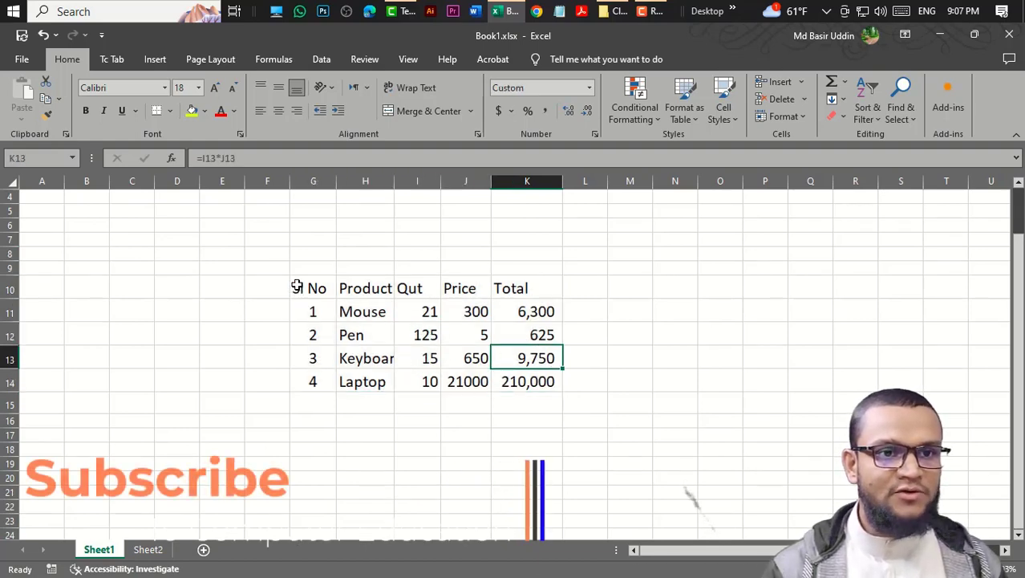
drag(297, 287, 531, 381)
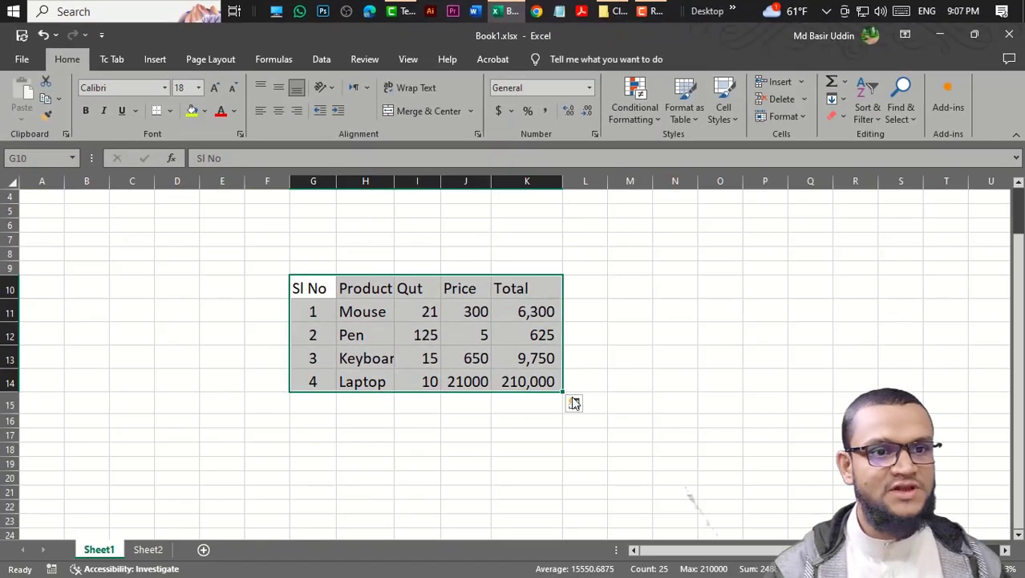
key(ctrl+x)
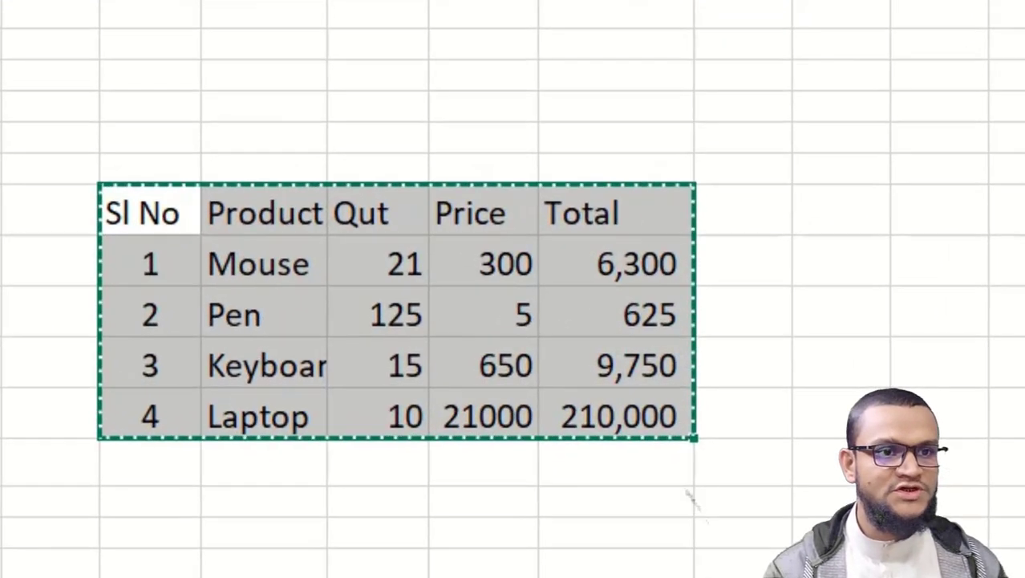
Paste the cut product table on Sheet2 with its Sl No header in cell I6.
key(Delete)
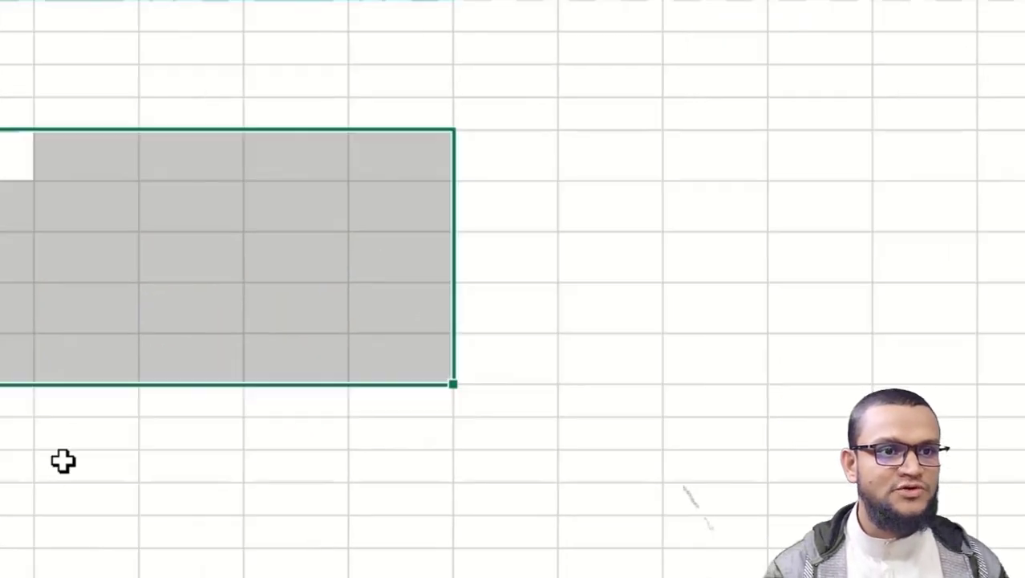
click(171, 490)
click(357, 225)
key(ctrl+v)
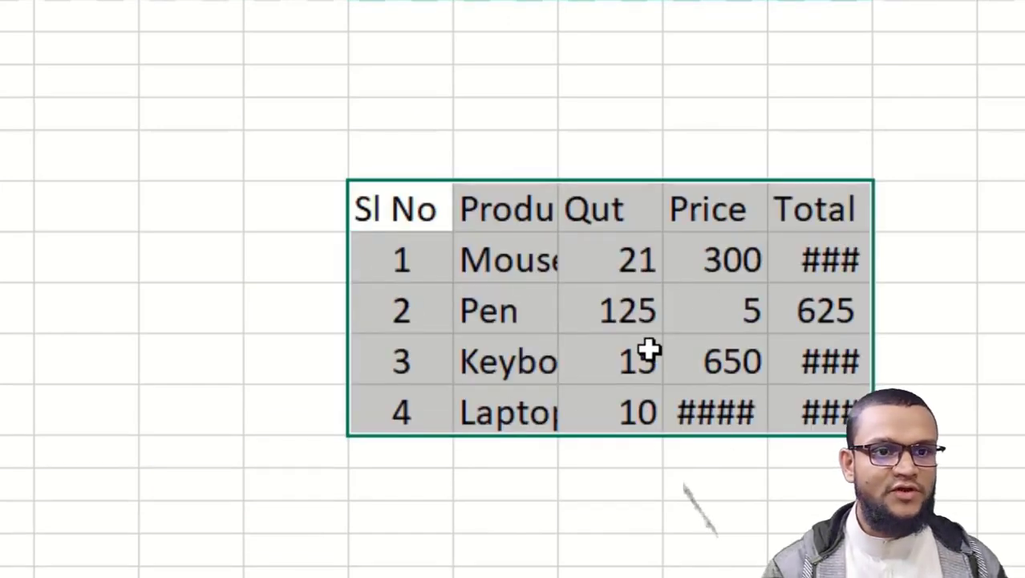
Check the hashed Total cells on Sheet2 and apply the Number format to Mouse's Total.
click(822, 425)
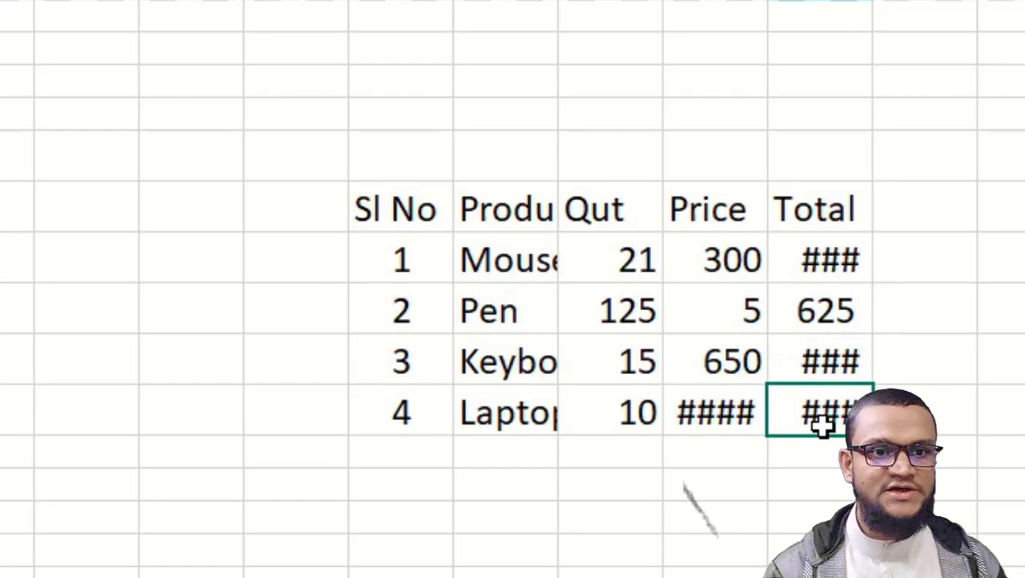
click(841, 365)
click(825, 413)
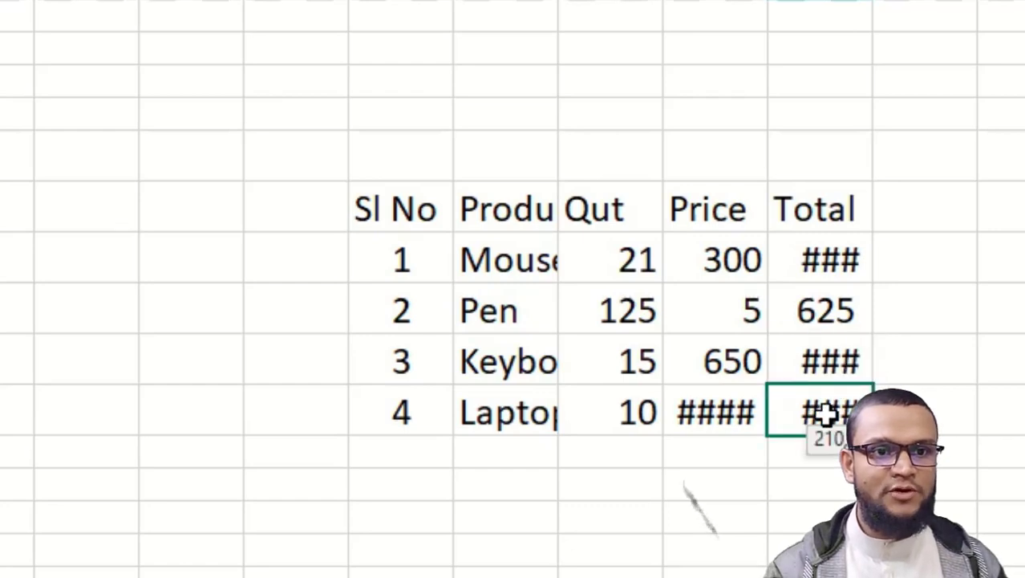
click(839, 374)
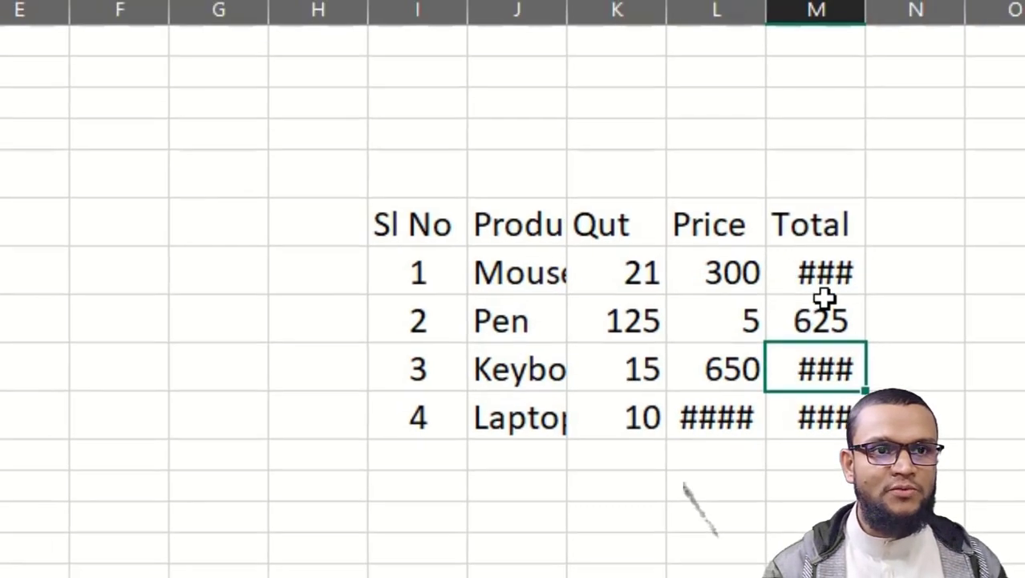
click(829, 262)
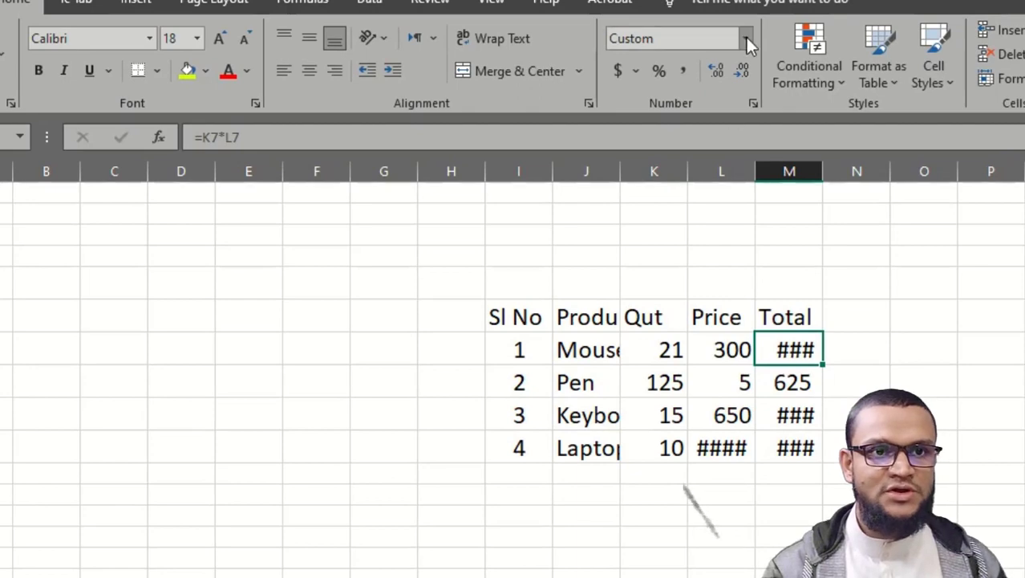
click(747, 40)
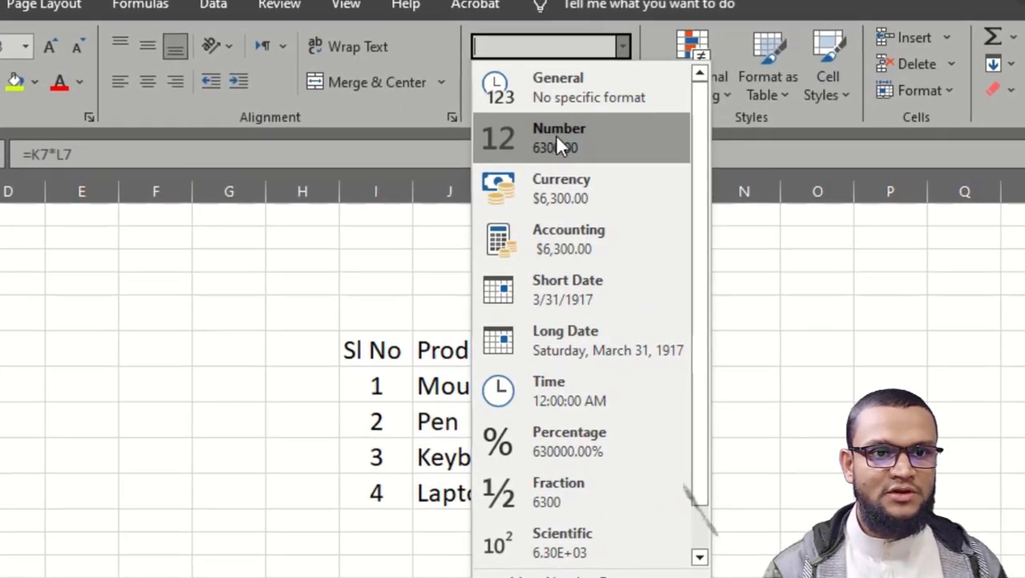
click(557, 141)
Apply the Number format to Laptop's Total and repeat the formatting on Laptop's Price.
click(689, 488)
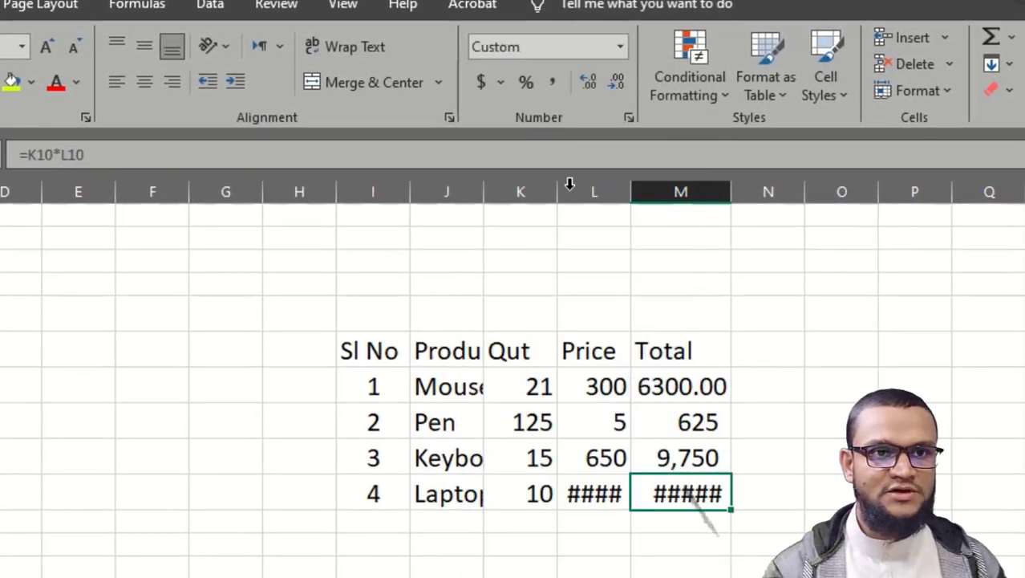
click(619, 49)
click(541, 142)
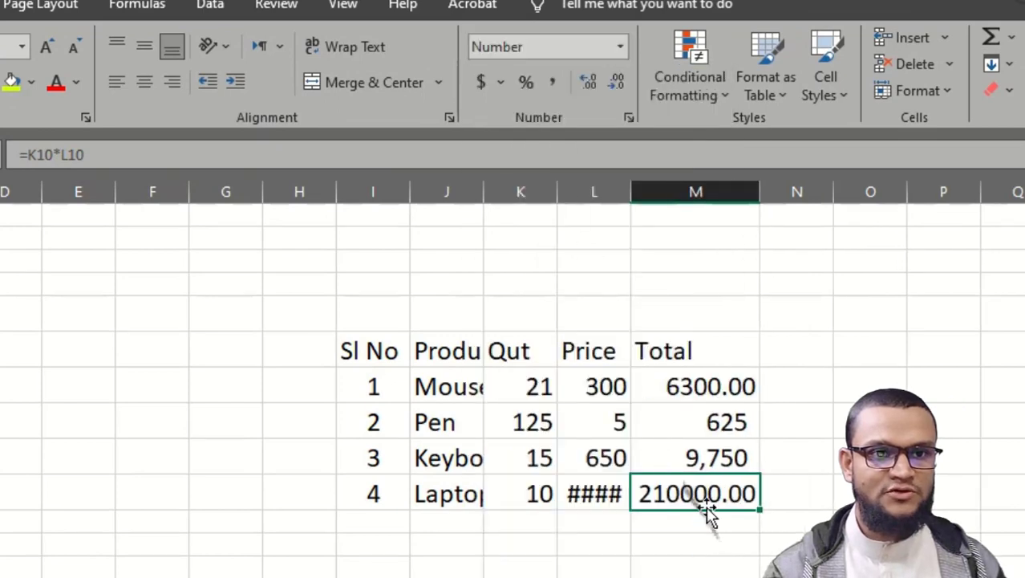
click(569, 507)
key(F4)
click(824, 514)
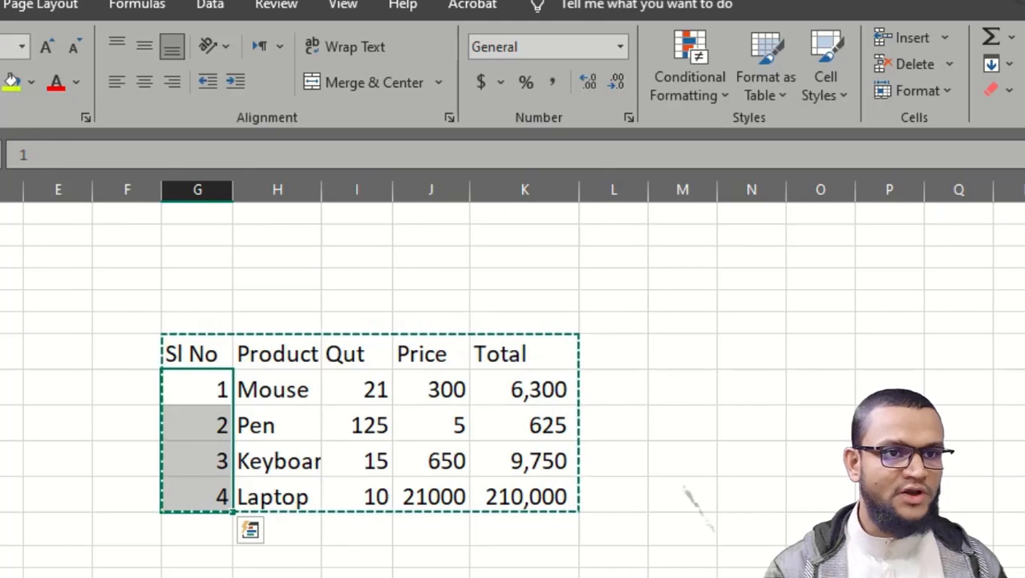
Cancel the pending copy of the product table on Sheet1 and deselect the table cells.
click(276, 576)
click(446, 575)
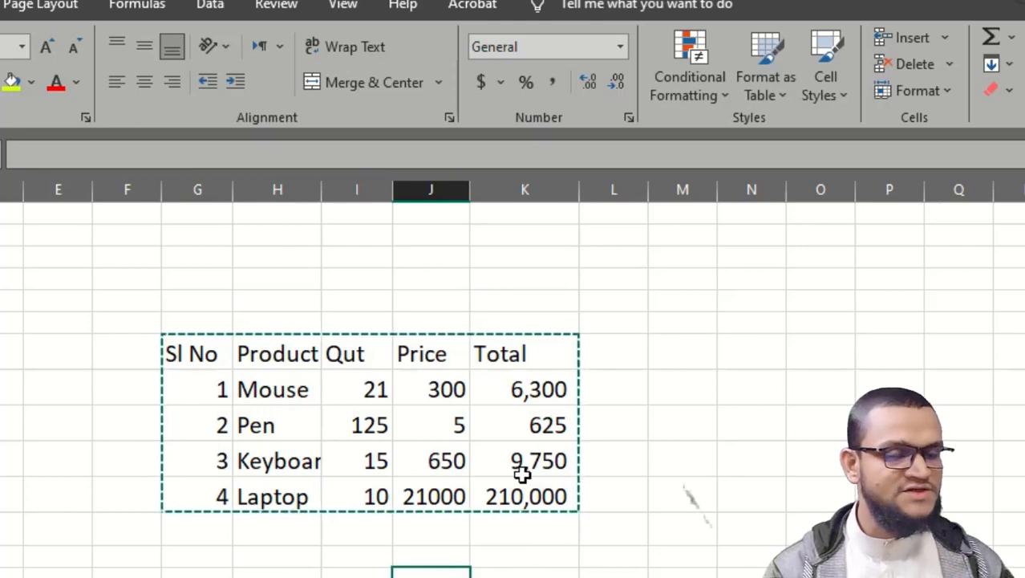
key(Escape)
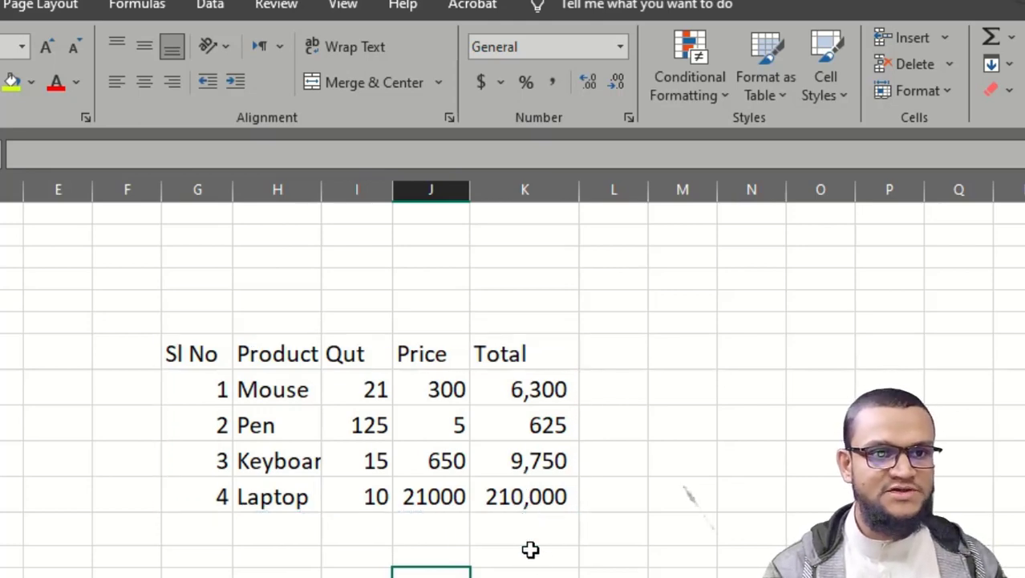
click(654, 517)
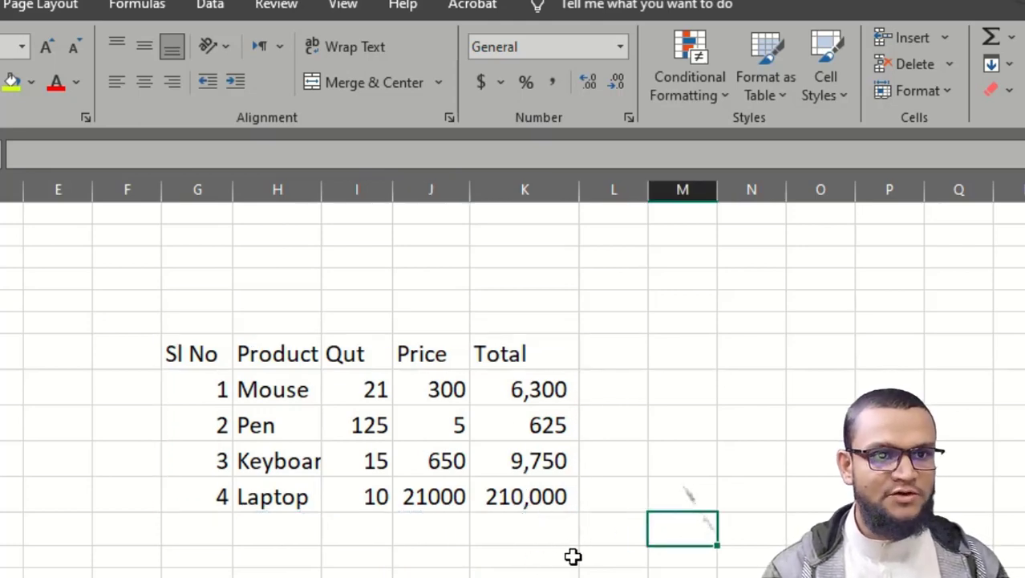
click(155, 507)
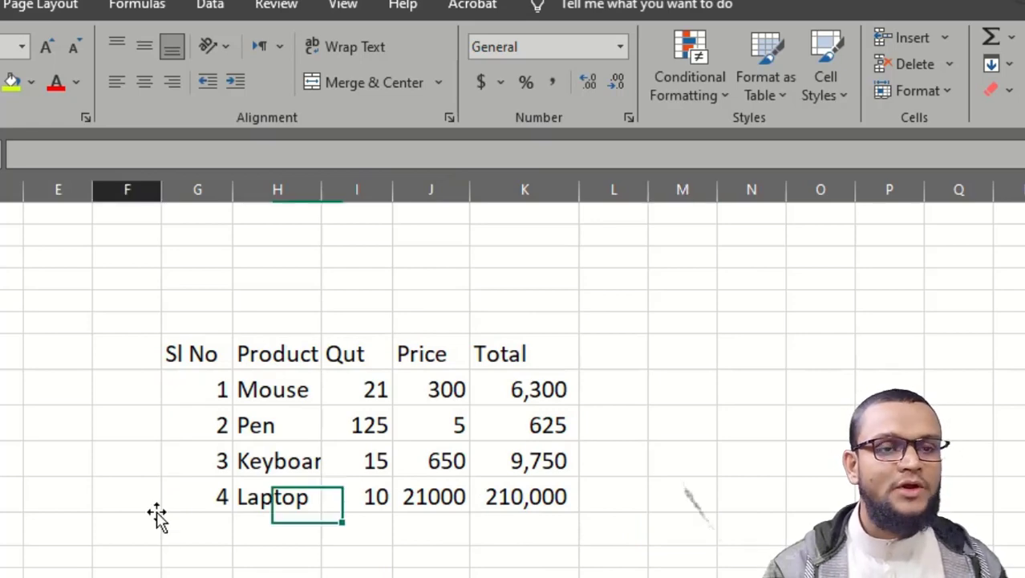
click(603, 519)
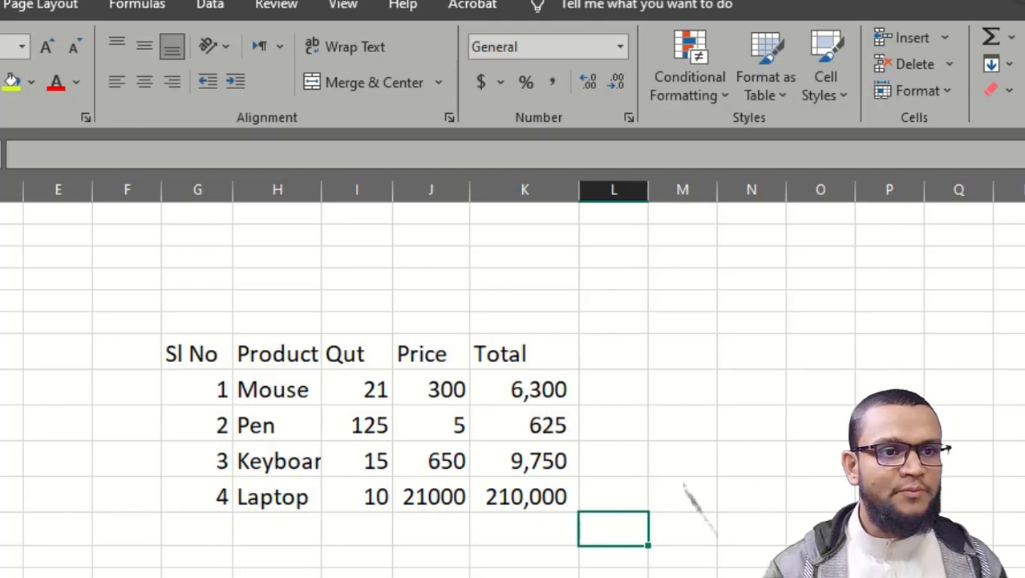
Make the header row from Sl No to Total bold and italic, trying underline and removing it again.
click(191, 357)
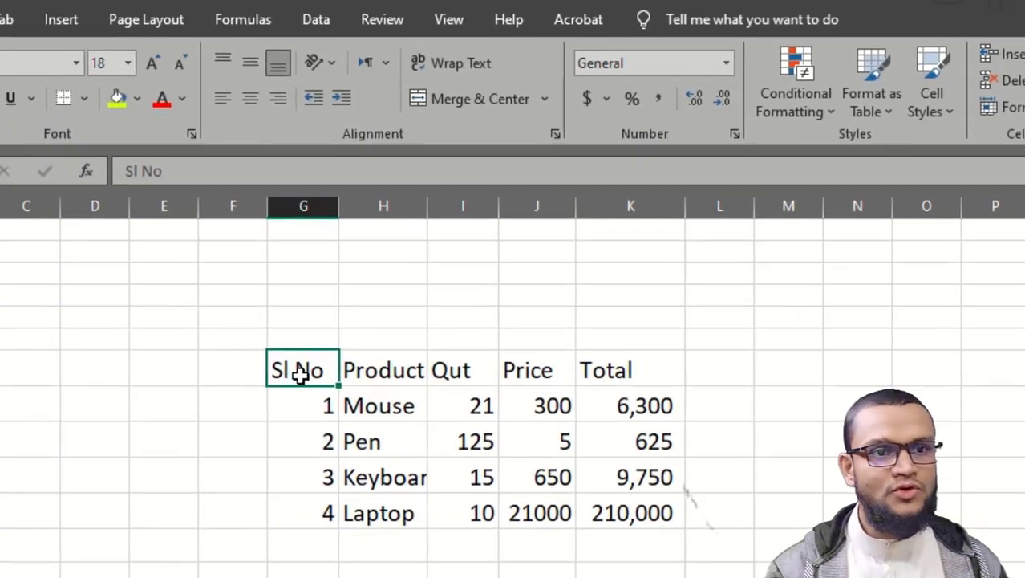
shift+click(541, 353)
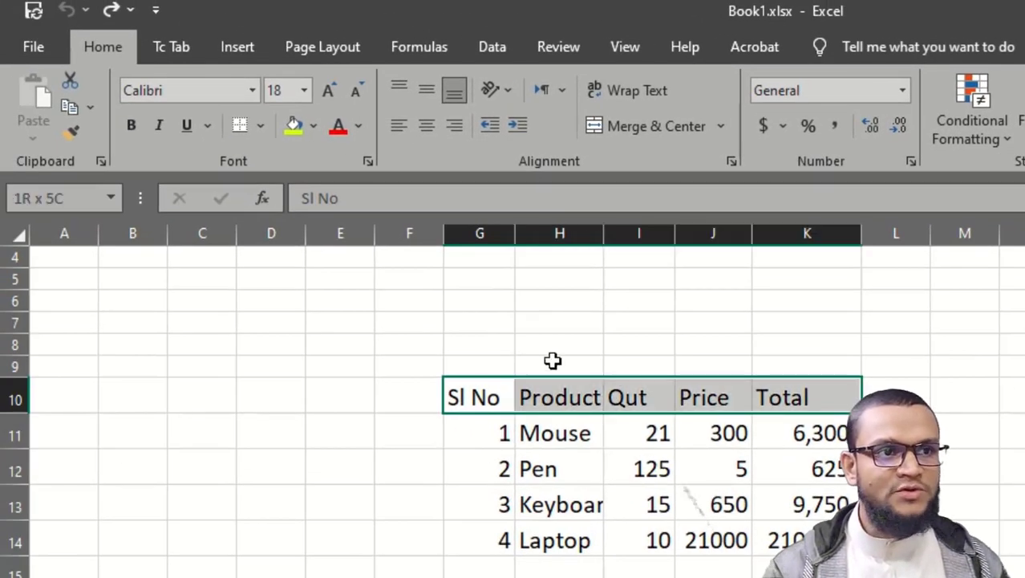
click(124, 126)
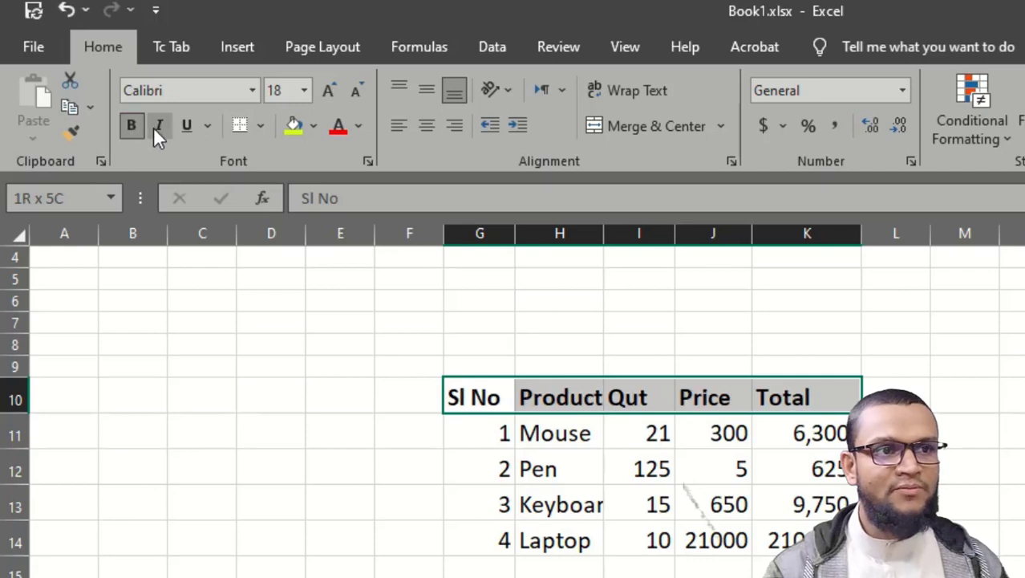
click(159, 126)
click(185, 127)
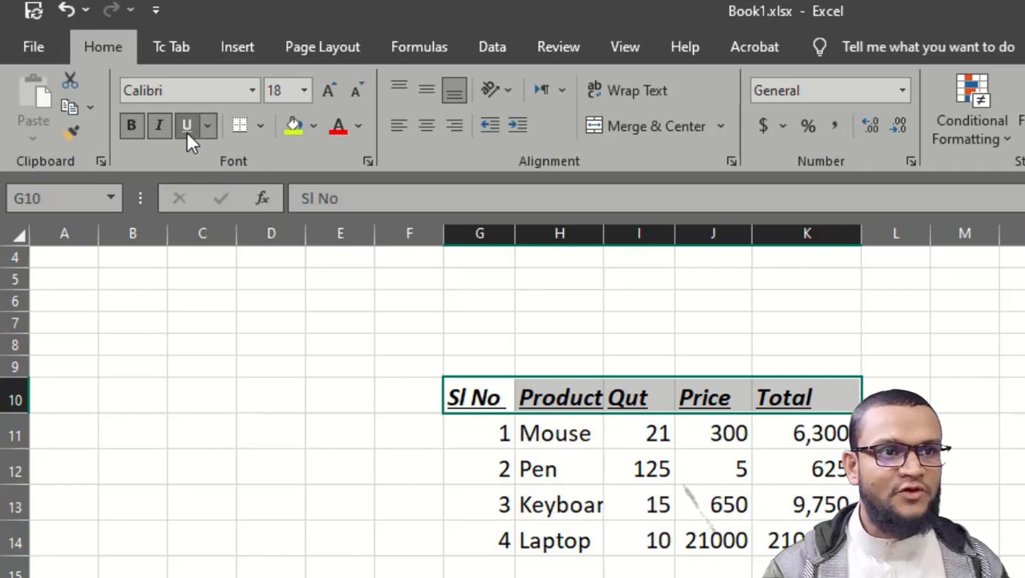
click(189, 128)
Enlarge the header row text to size 22 and change its font to Adobe Gurmukhi.
click(331, 88)
click(330, 90)
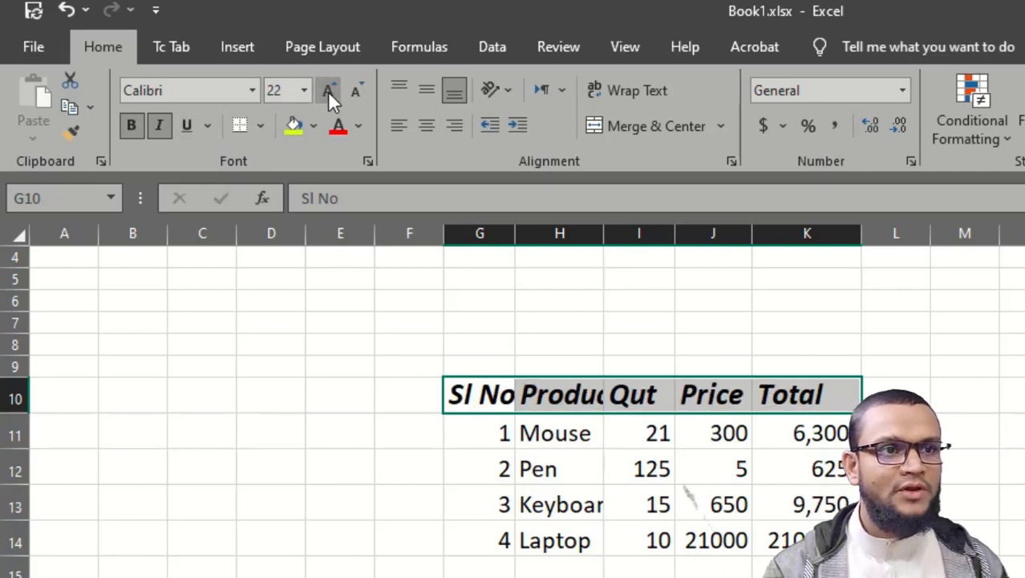
click(250, 94)
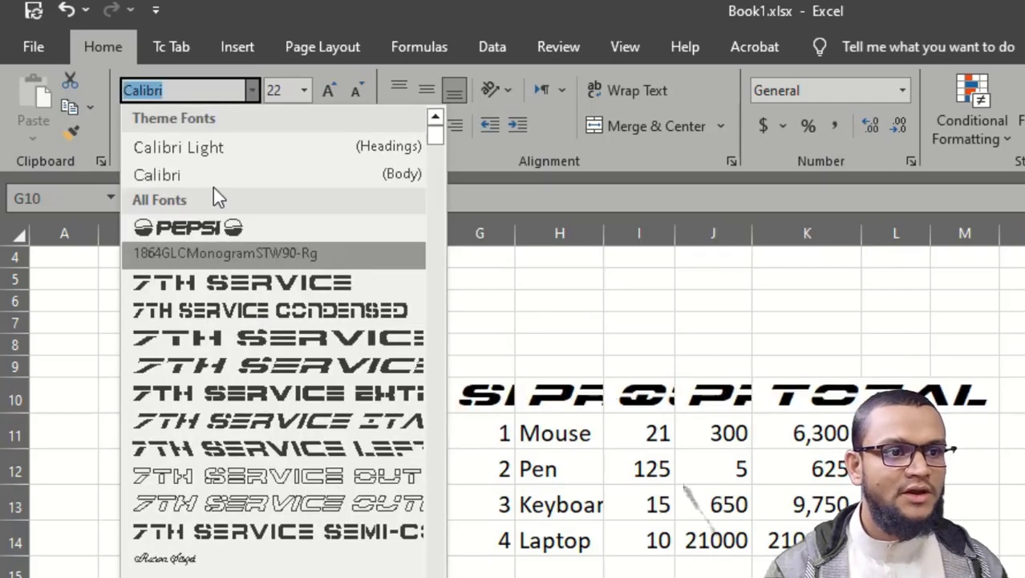
scroll(196, 474, down, 3)
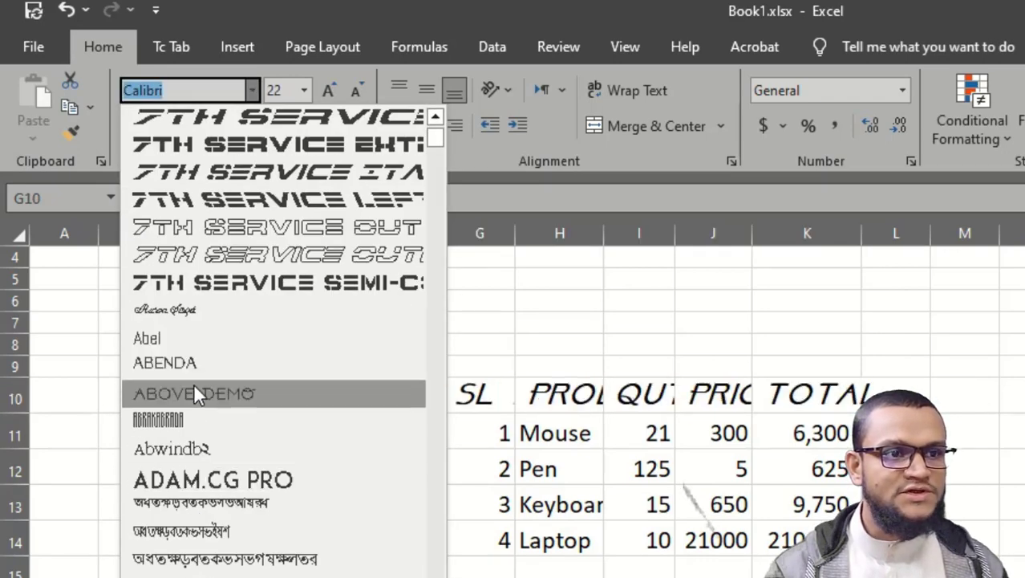
scroll(195, 477, down, 5)
click(200, 255)
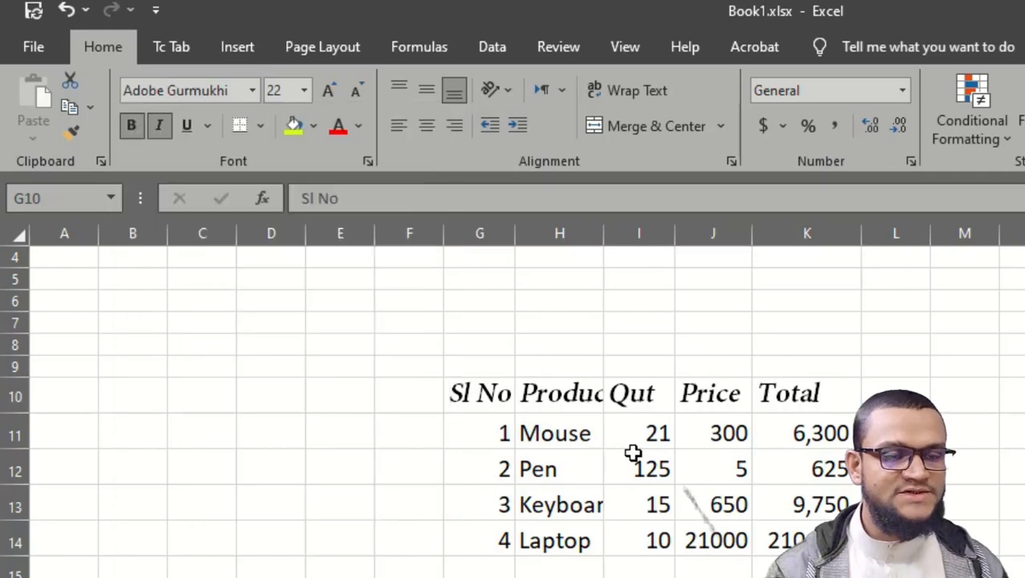
Color the header row text red and deselect the row.
click(358, 128)
click(358, 333)
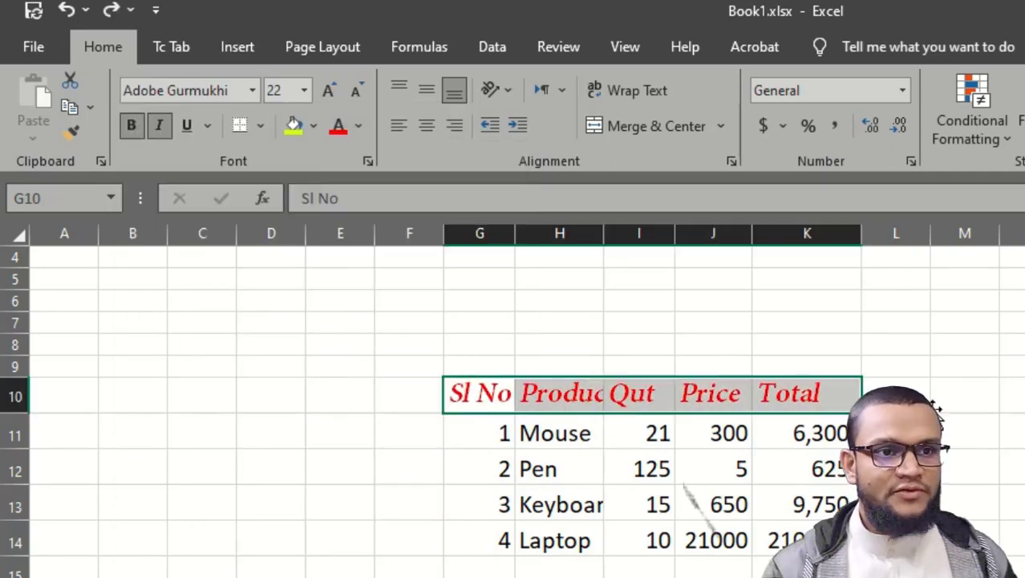
click(963, 395)
click(497, 397)
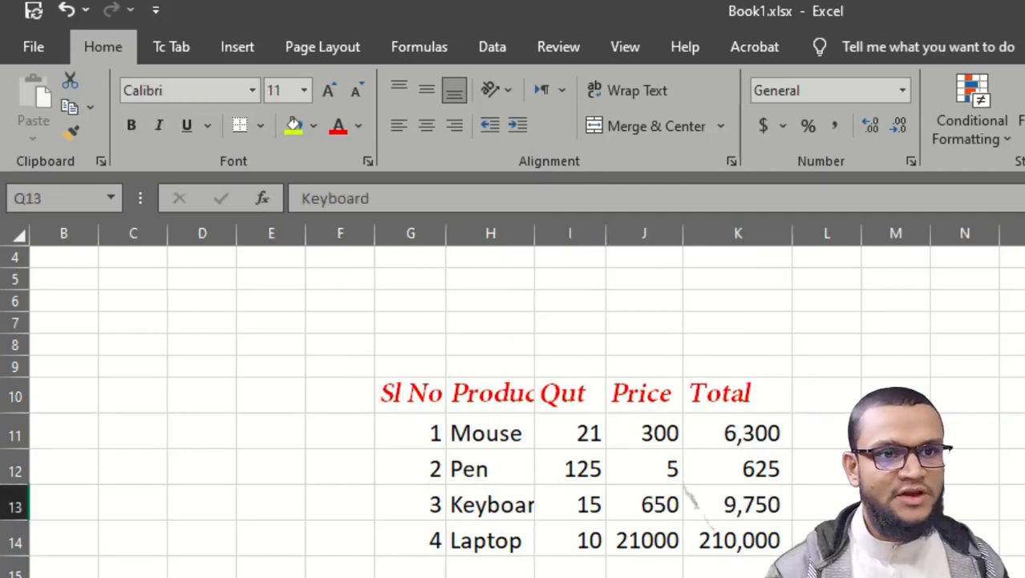
Apply the Accent1 cell style to the product names from Mouse to Laptop.
click(389, 393)
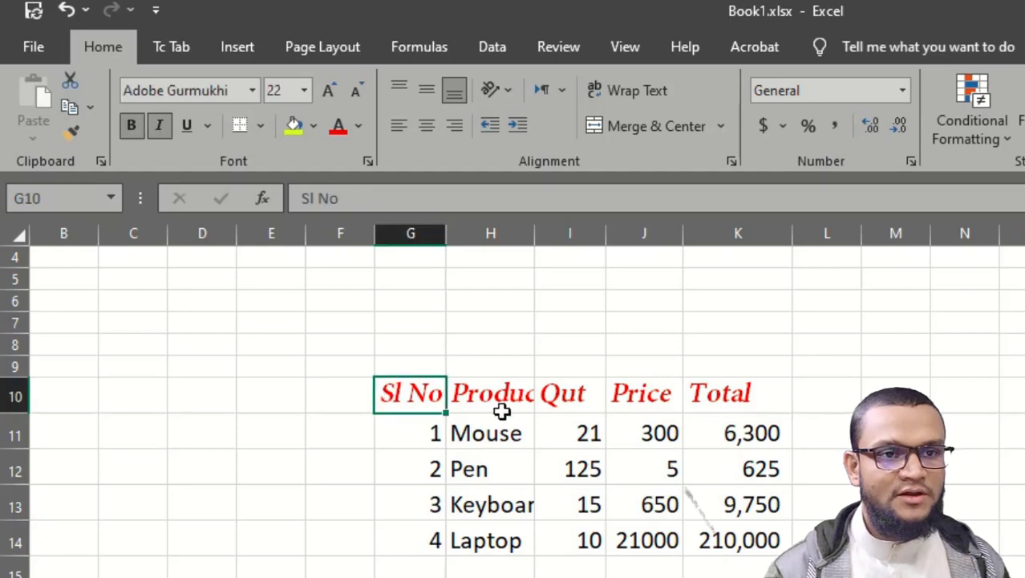
shift+click(736, 394)
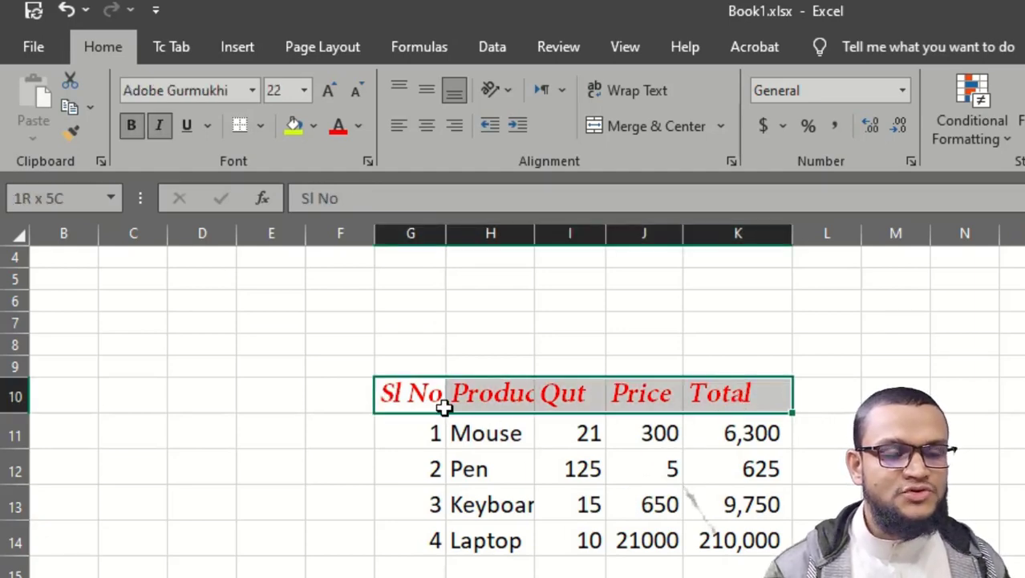
click(486, 429)
shift+click(479, 540)
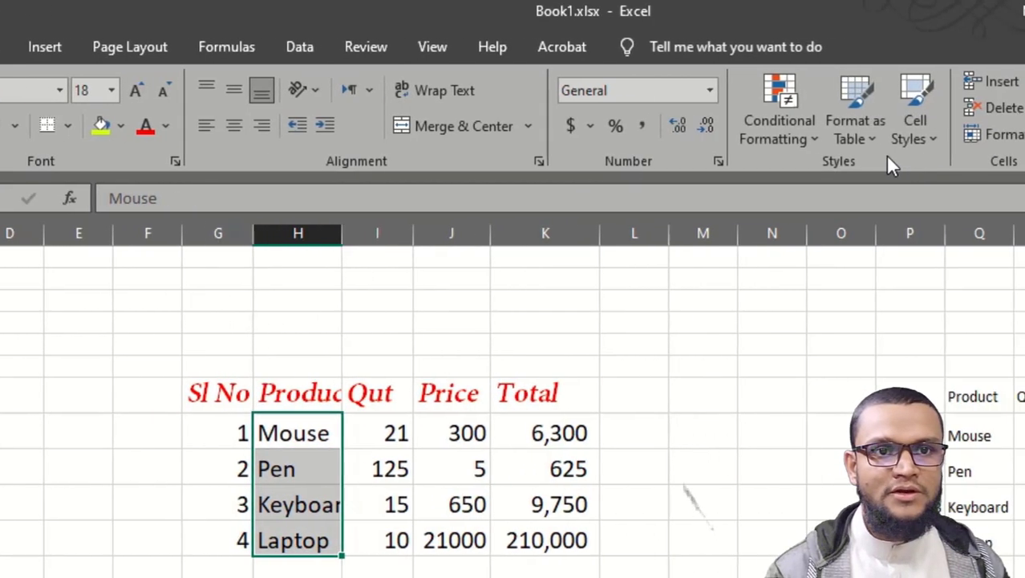
click(1018, 105)
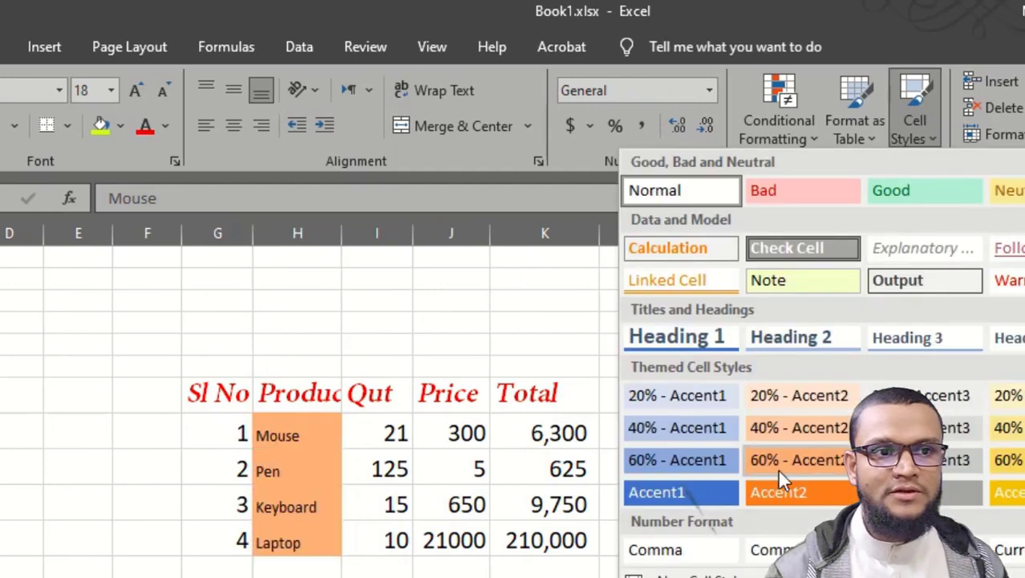
click(679, 489)
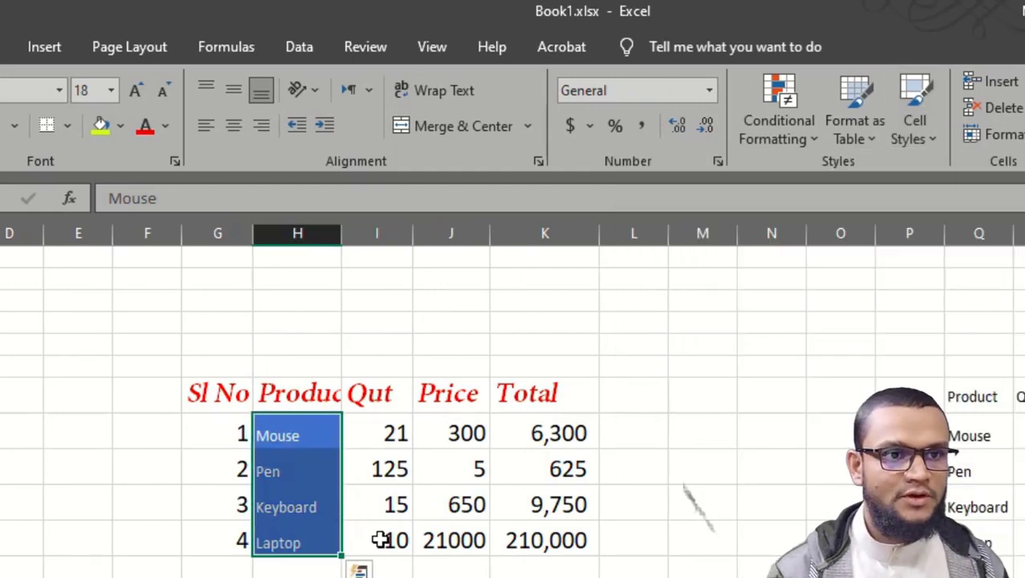
click(371, 506)
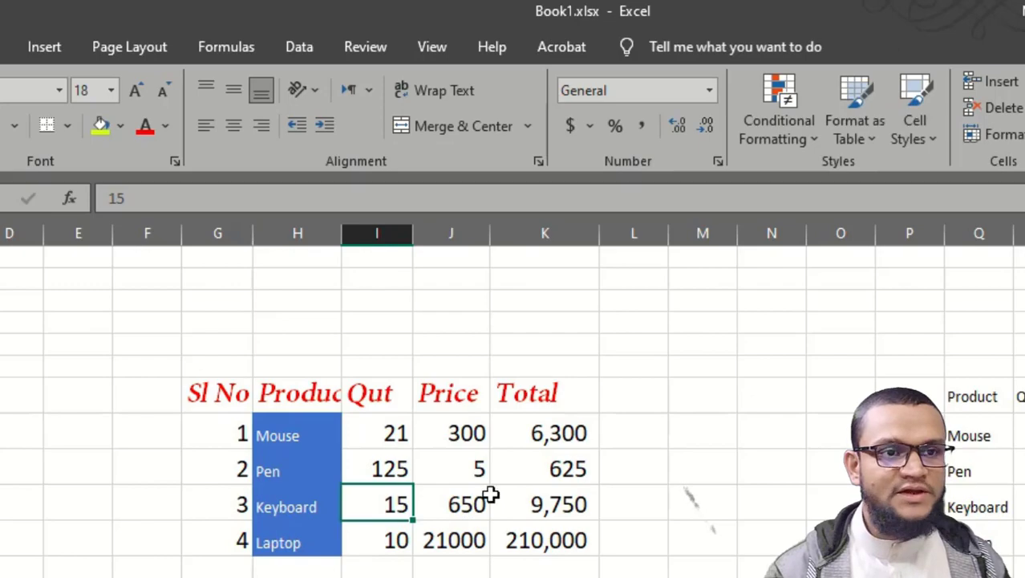
click(217, 393)
drag(141, 345, 598, 576)
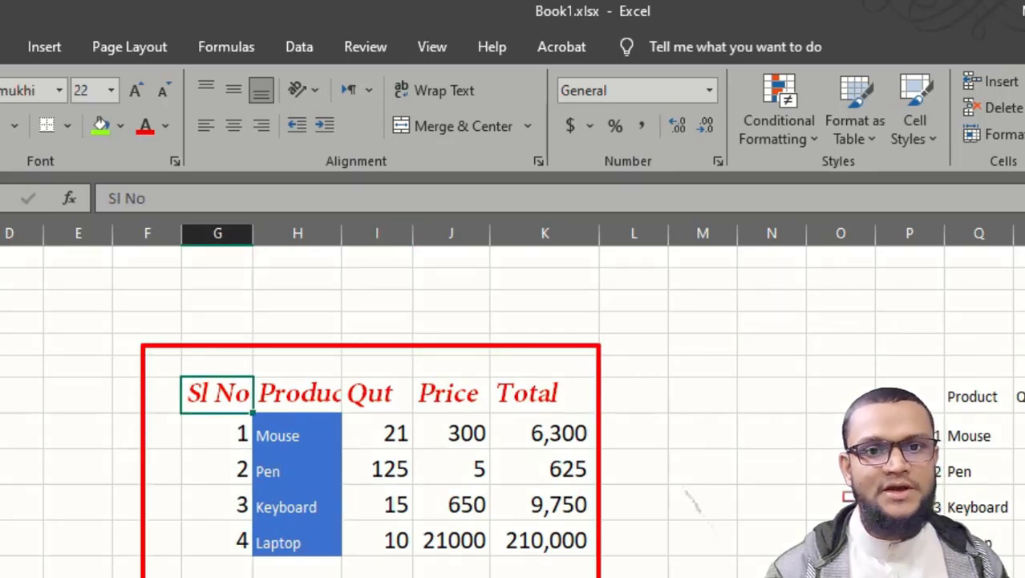
drag(852, 367, 1024, 569)
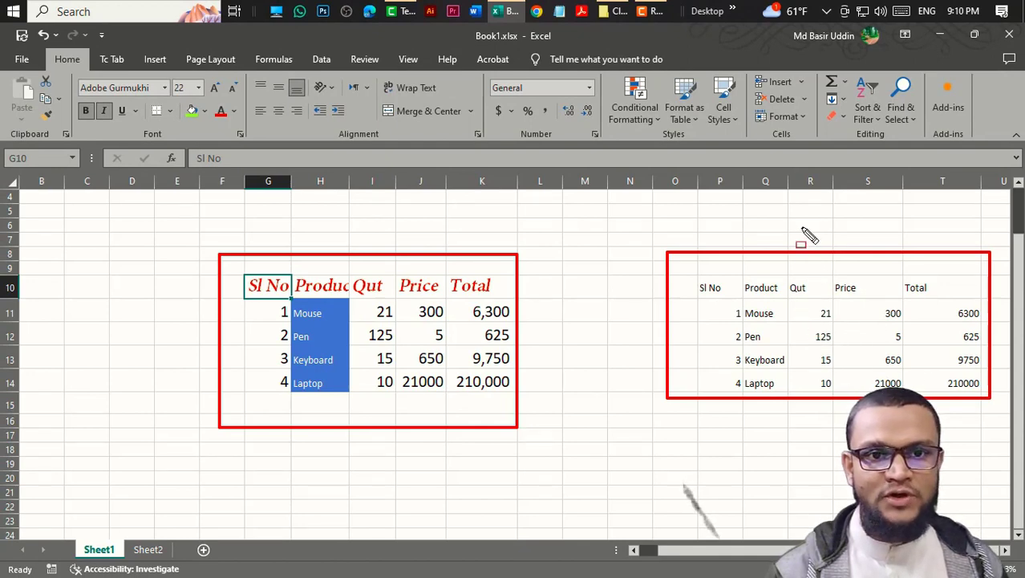
mouse_move(801, 226)
mouse_down()
mouse_move(870, 416)
mouse_move(896, 433)
mouse_up()
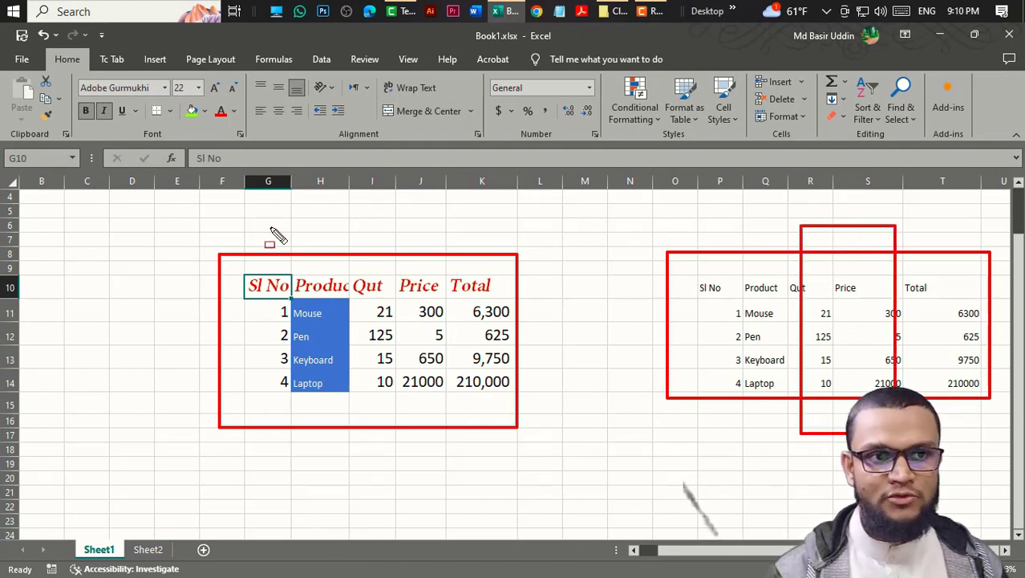
mouse_move(270, 226)
mouse_down()
mouse_move(355, 305)
mouse_move(456, 425)
mouse_up()
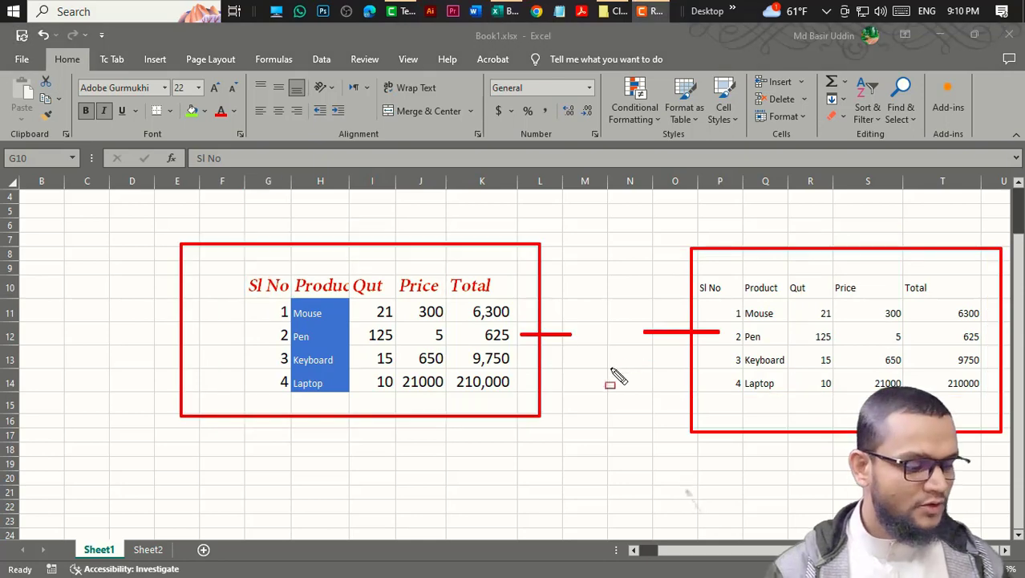
key(Escape)
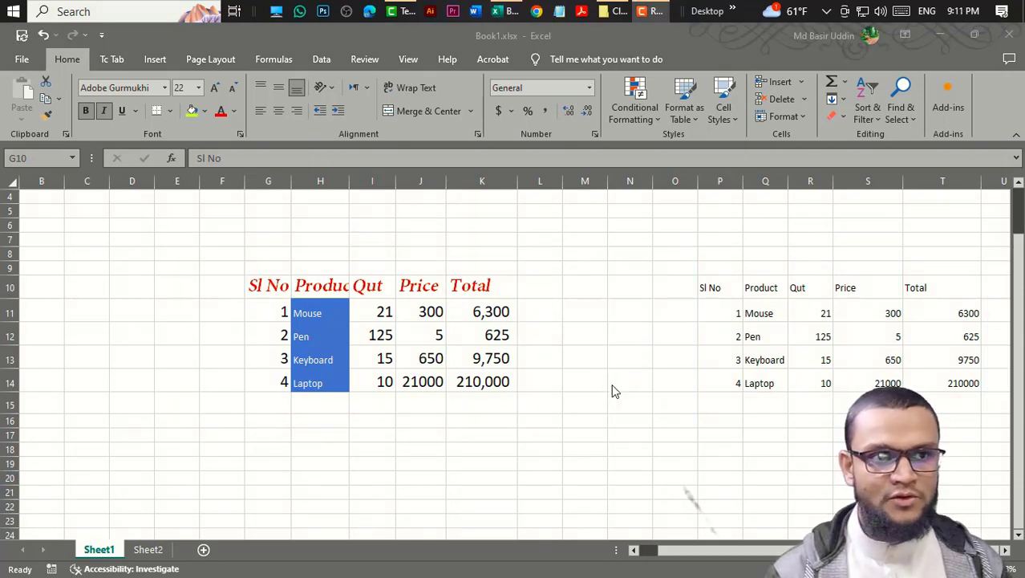
Copy the formatting of the product table G10:K14 onto the plain table P10:T14 with Format Painter.
click(259, 287)
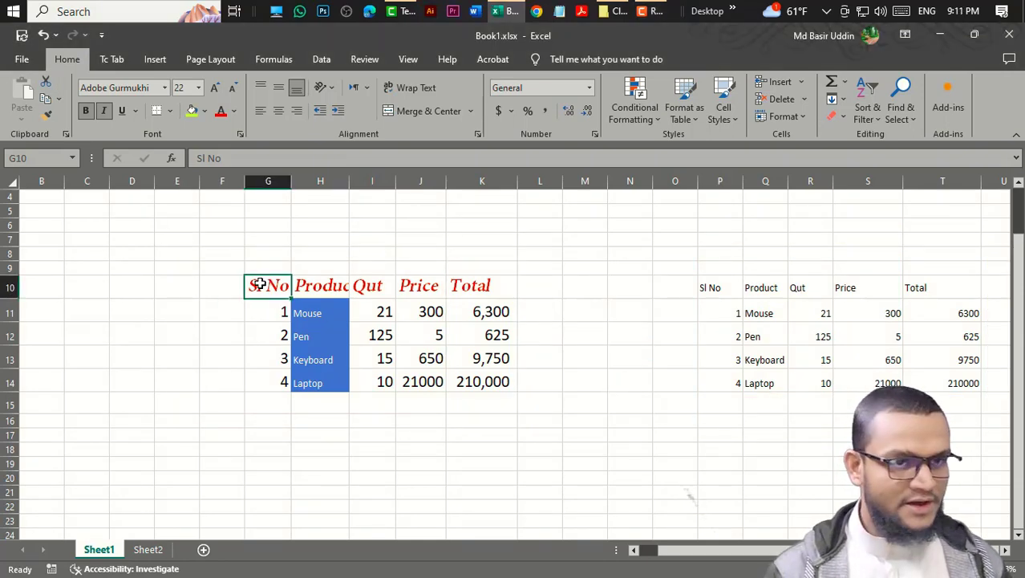
shift+click(506, 385)
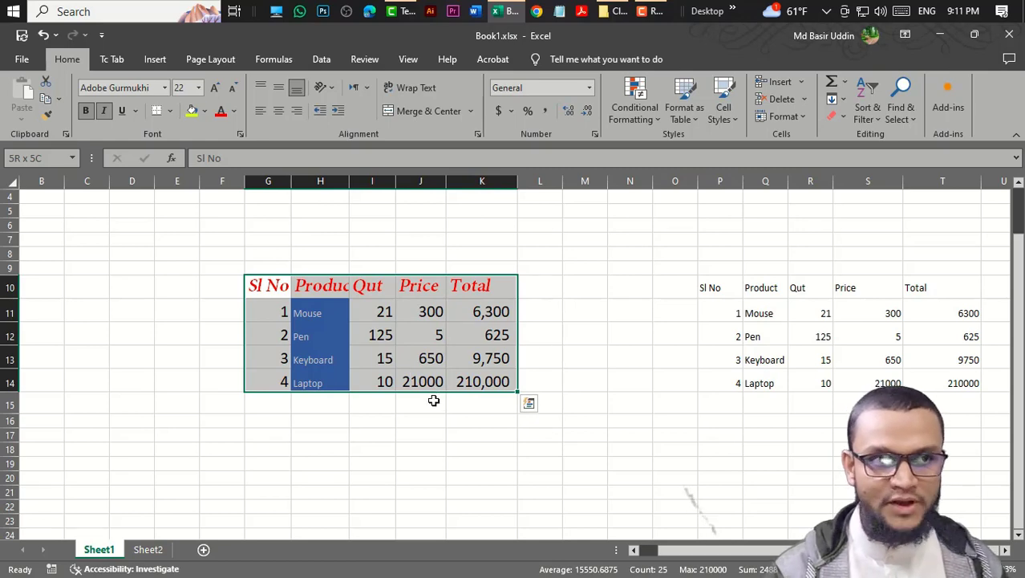
click(46, 117)
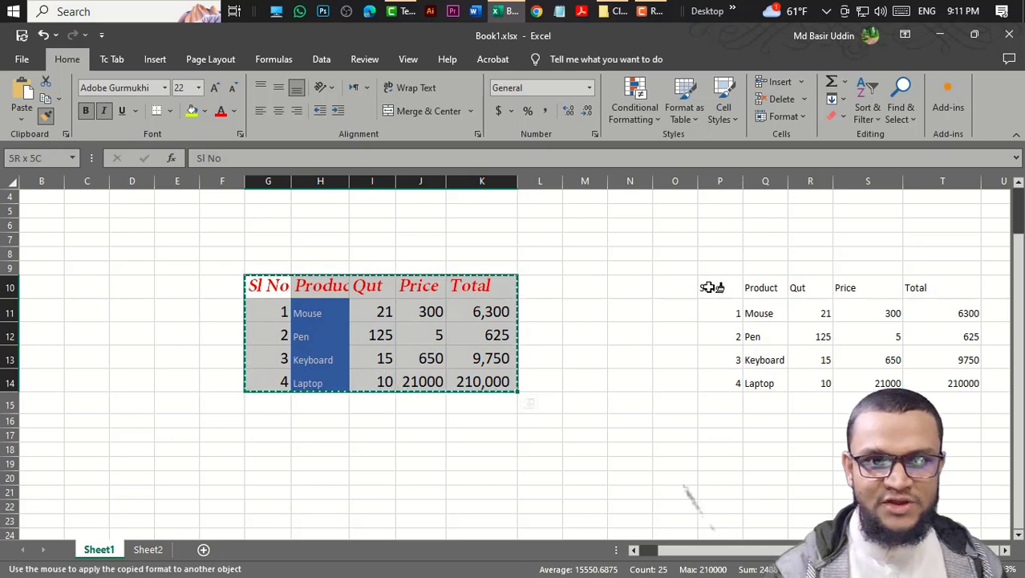
drag(711, 287, 950, 382)
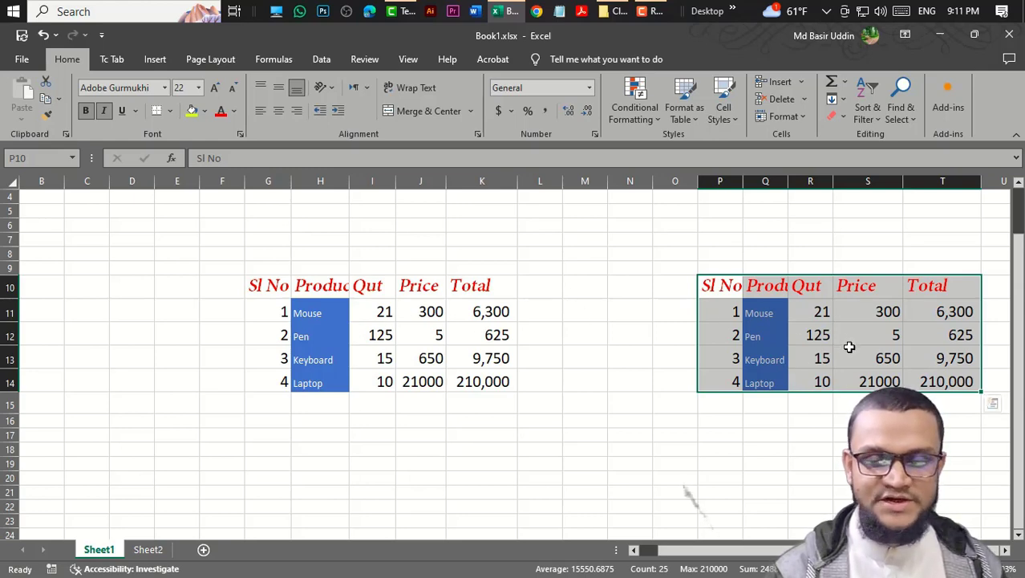
Undo the copied table formatting and the Accent1 style on the product names.
key(ctrl+z)
key(ctrl+z)
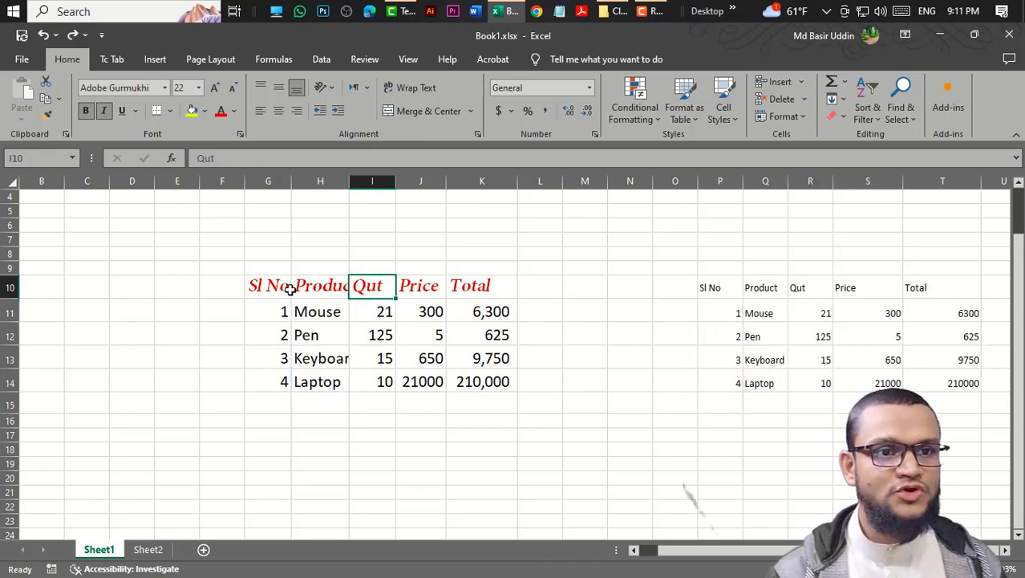
mouse_move(291, 291)
mouse_down()
mouse_move(473, 361)
mouse_move(496, 382)
mouse_up()
click(454, 386)
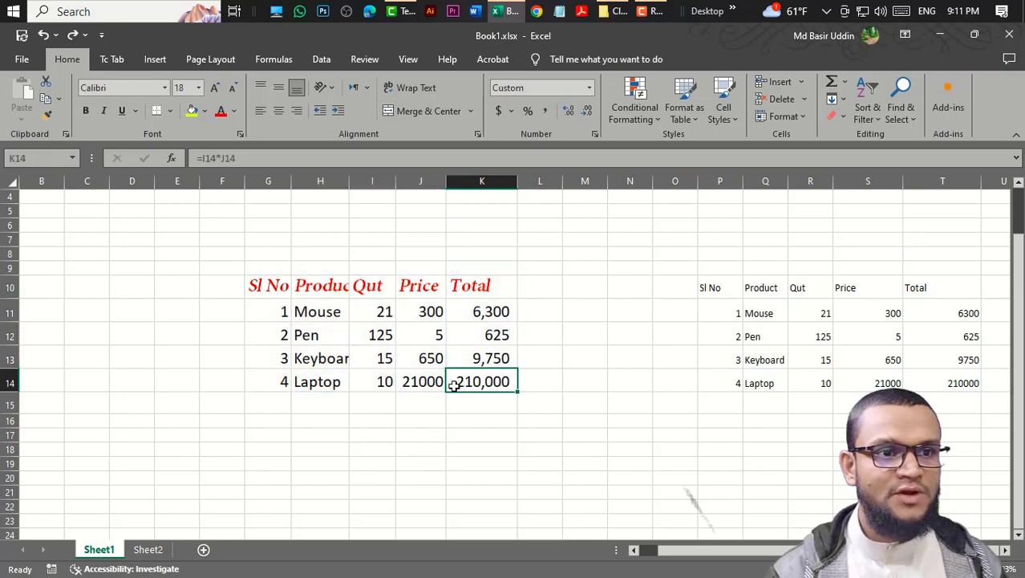
Browse the available fonts for the Keyboard row G13:K13 without applying one.
drag(281, 356, 495, 362)
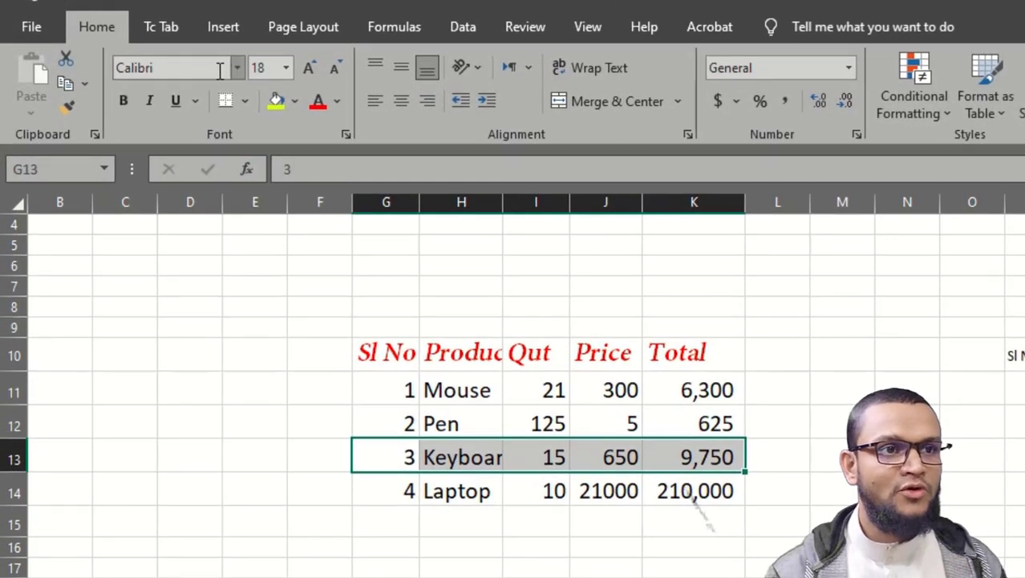
click(237, 69)
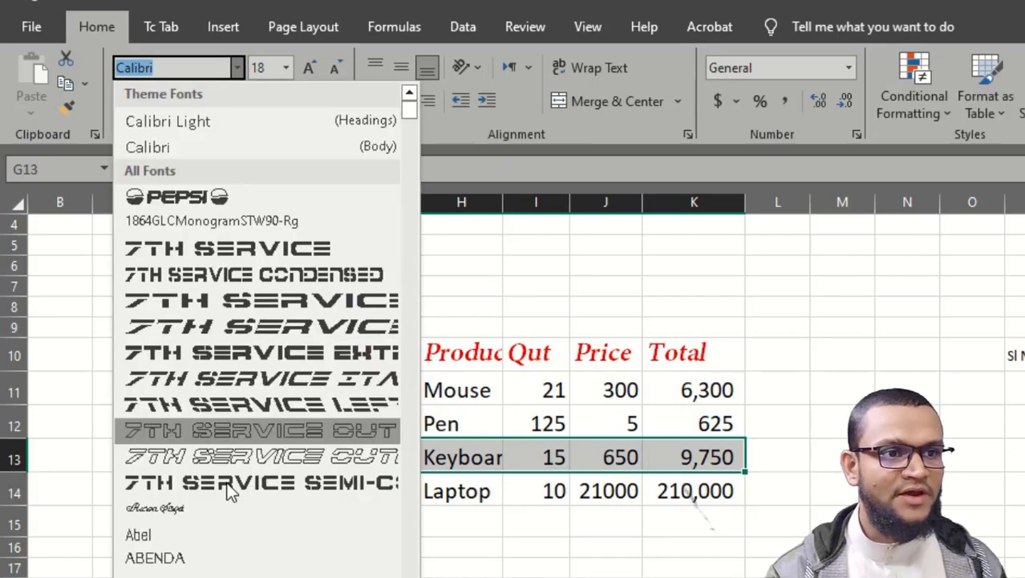
scroll(253, 377, down, 10)
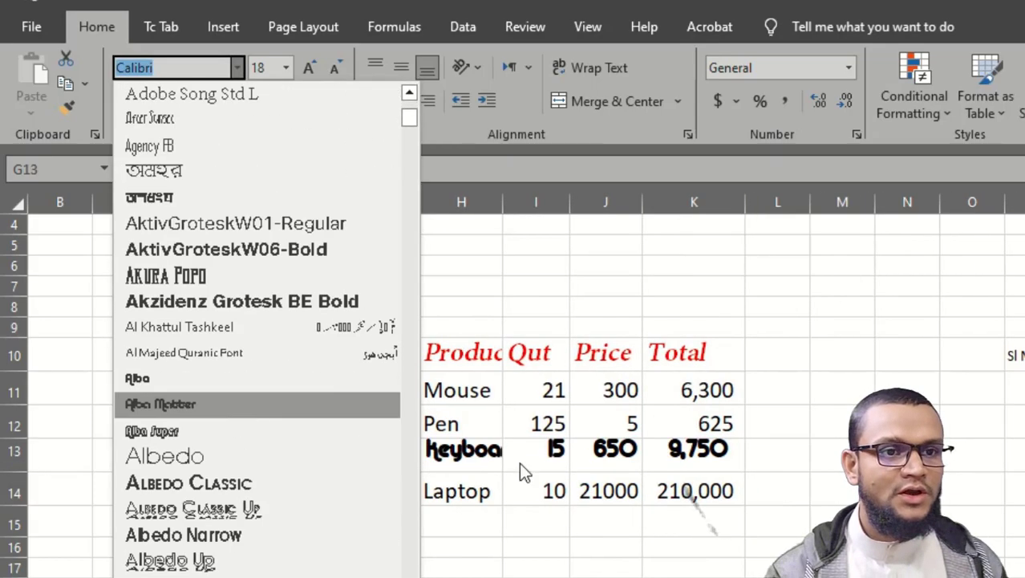
key(Escape)
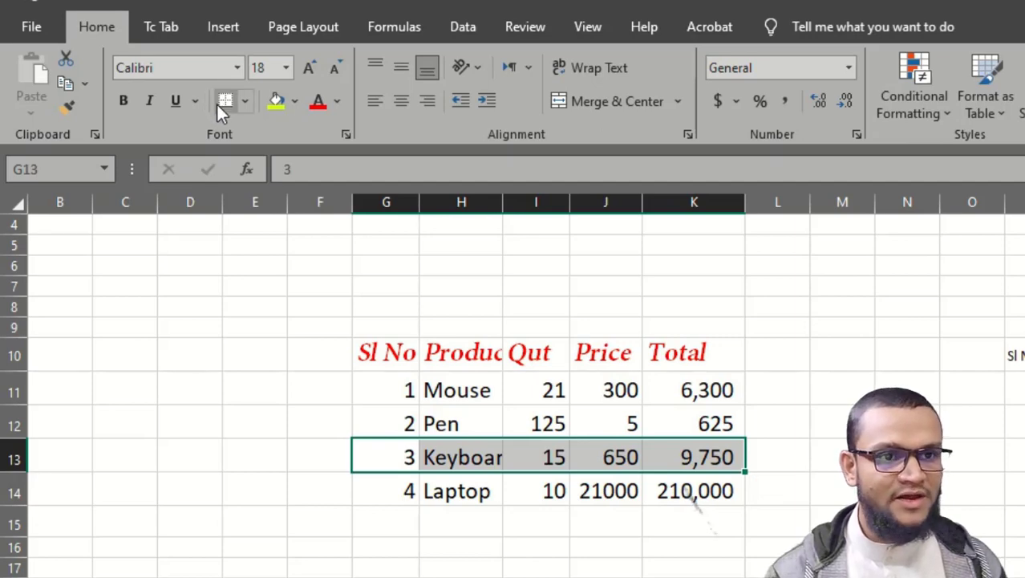
click(153, 68)
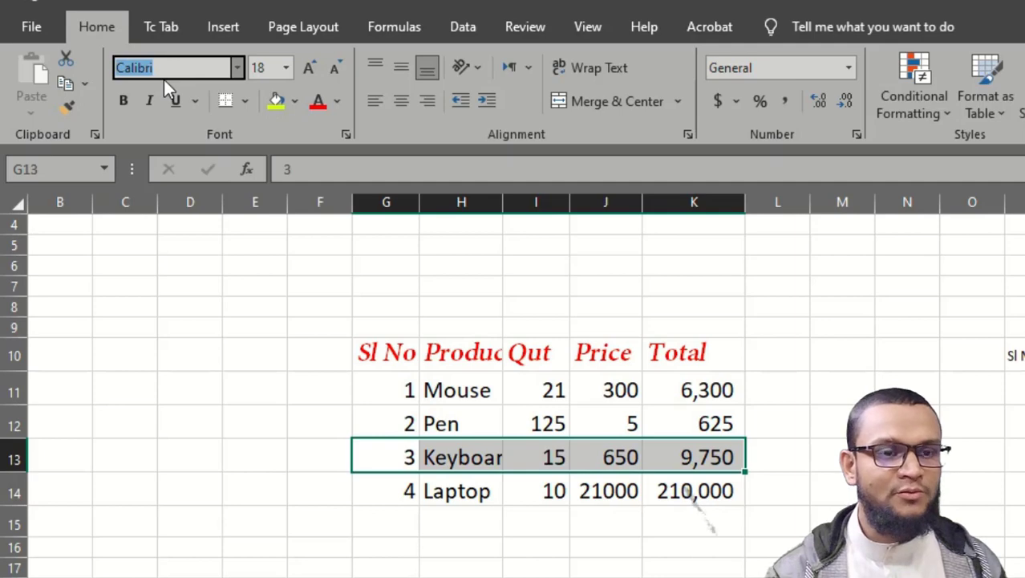
key(Escape)
Look through the font size and underline options for the Keyboard cell without applying any.
click(488, 455)
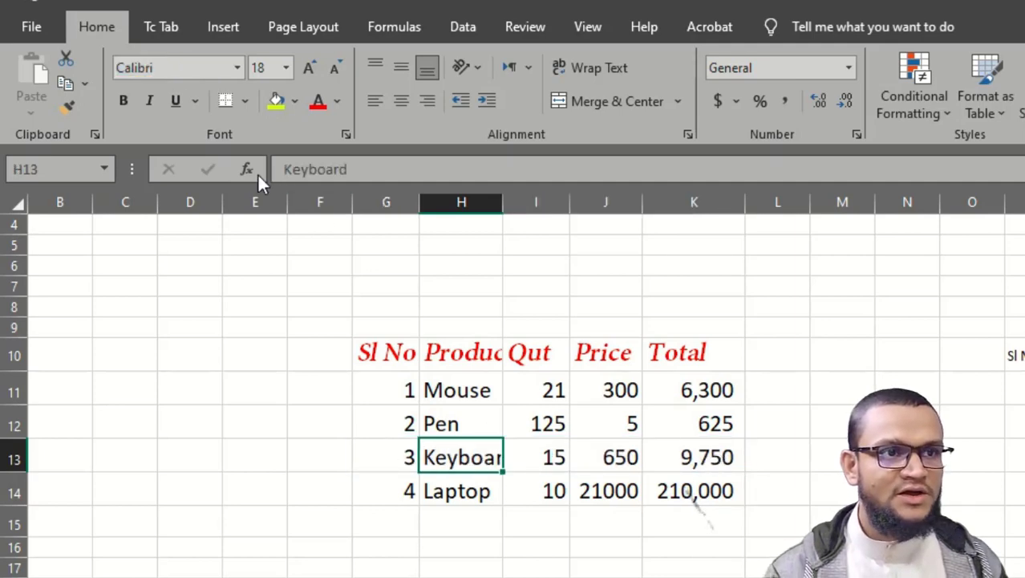
click(287, 69)
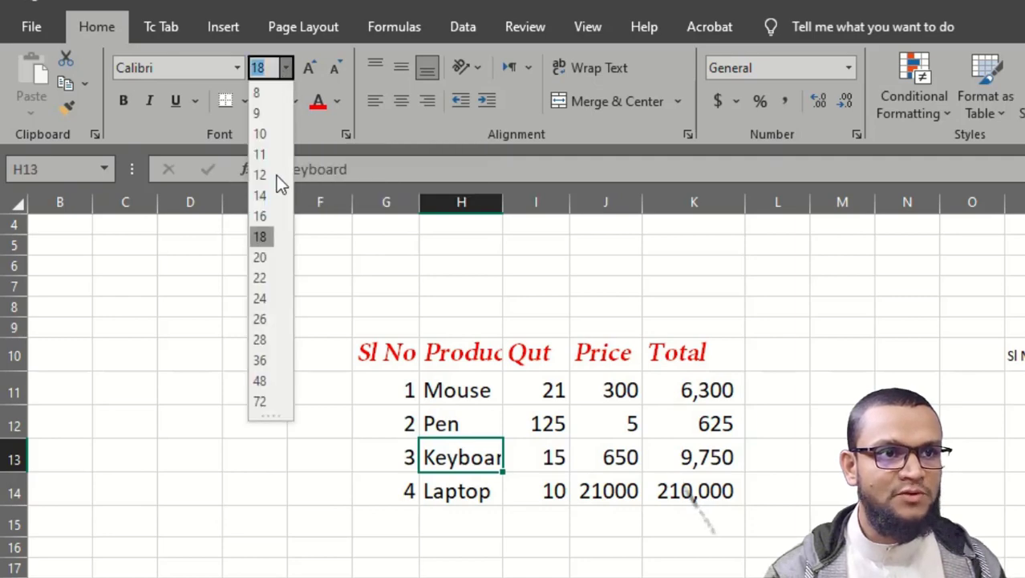
click(309, 69)
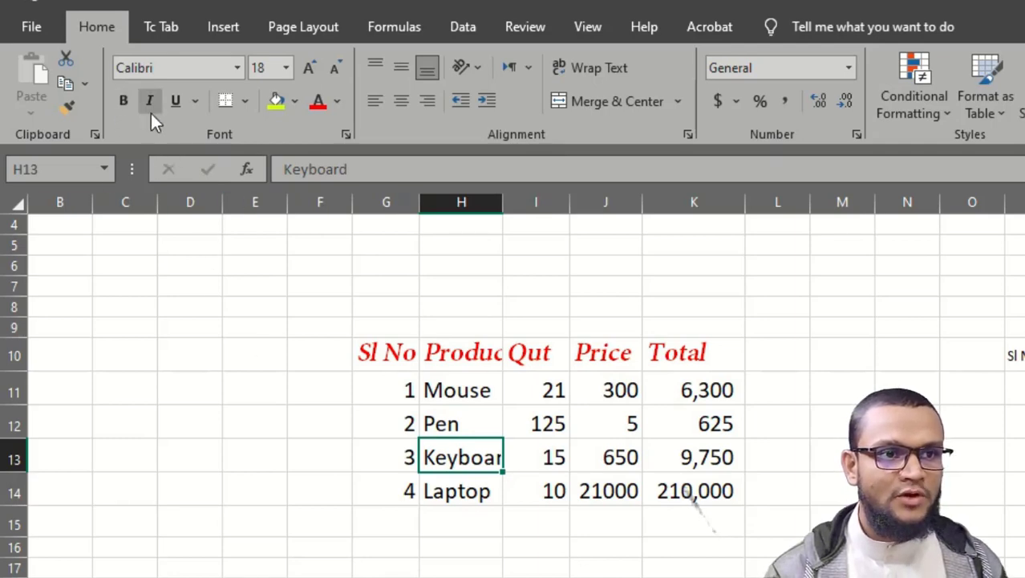
click(196, 103)
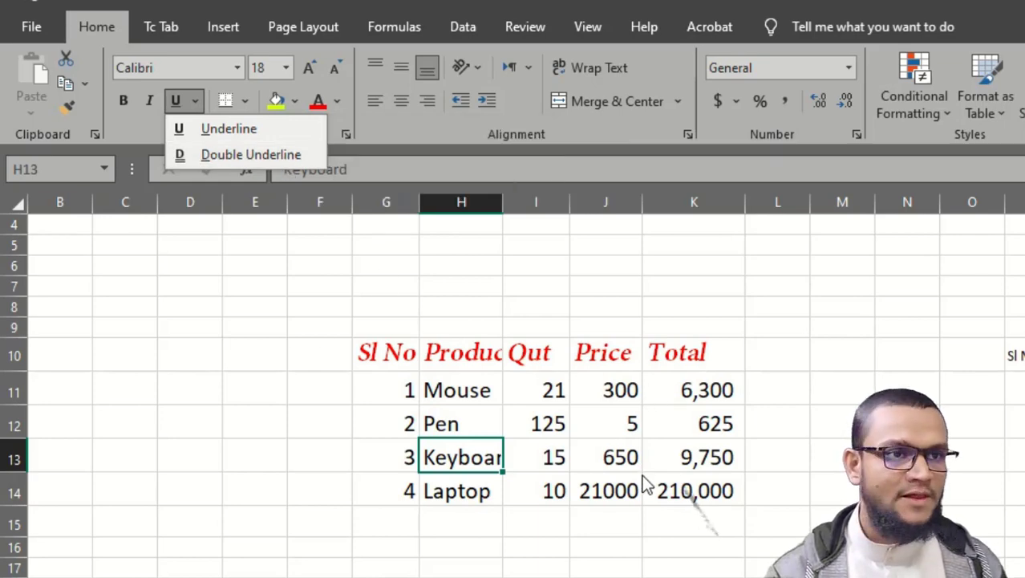
key(Escape)
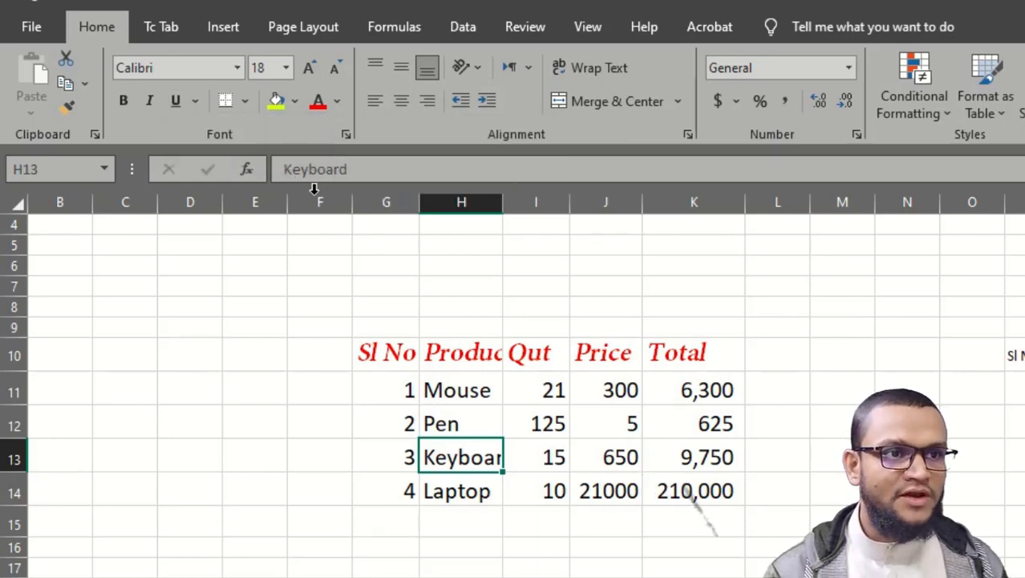
Apply All Borders to the product table G10:K14 and deselect it to check the grid lines.
drag(386, 350, 699, 491)
click(247, 104)
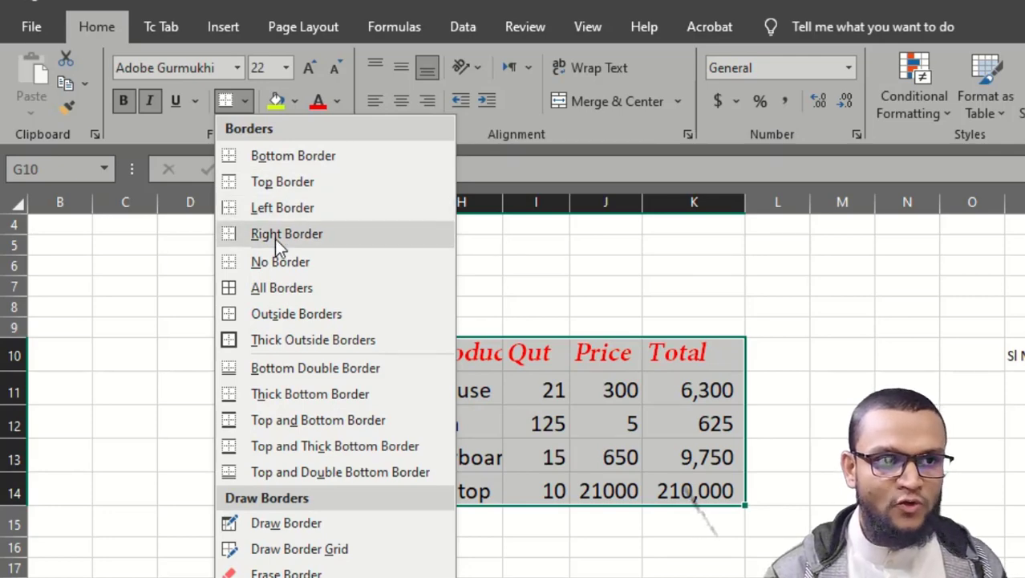
click(287, 289)
click(527, 420)
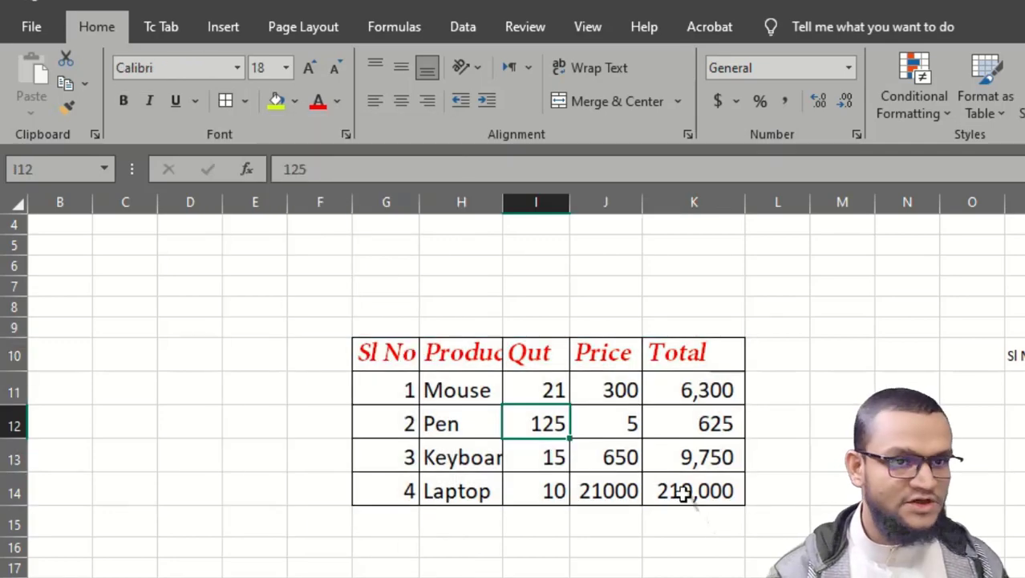
ctrl+scroll(760, 539, up, 3)
scroll(746, 545, down, 2)
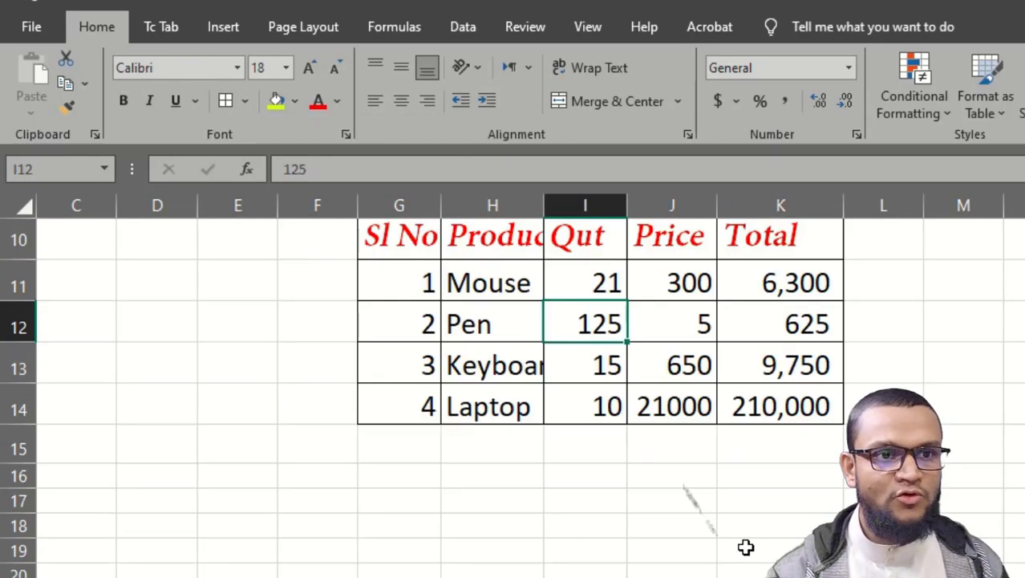
scroll(685, 515, up, 1)
click(866, 481)
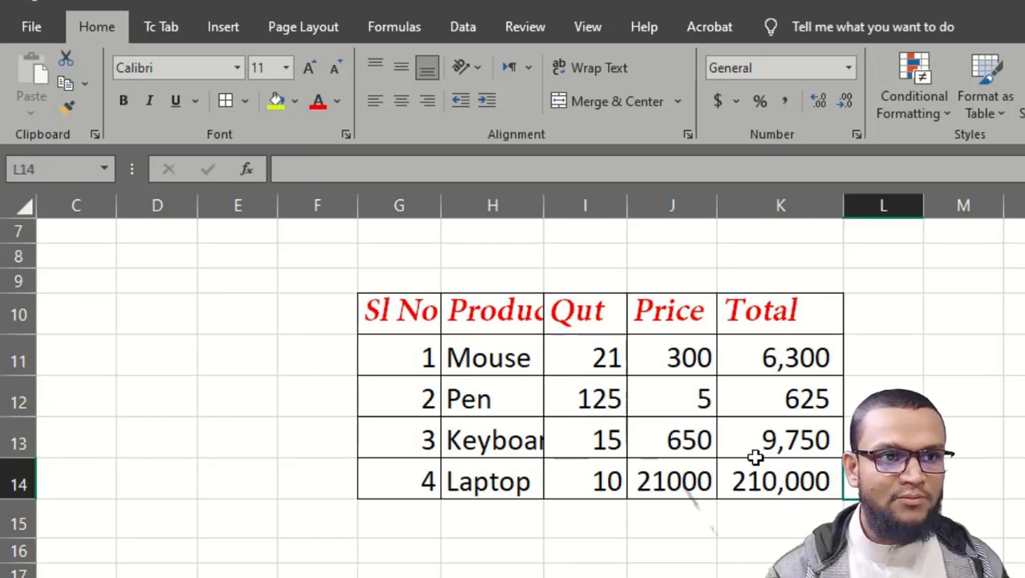
Remove all borders from the product table G10:K14 and deselect it.
drag(400, 308, 785, 481)
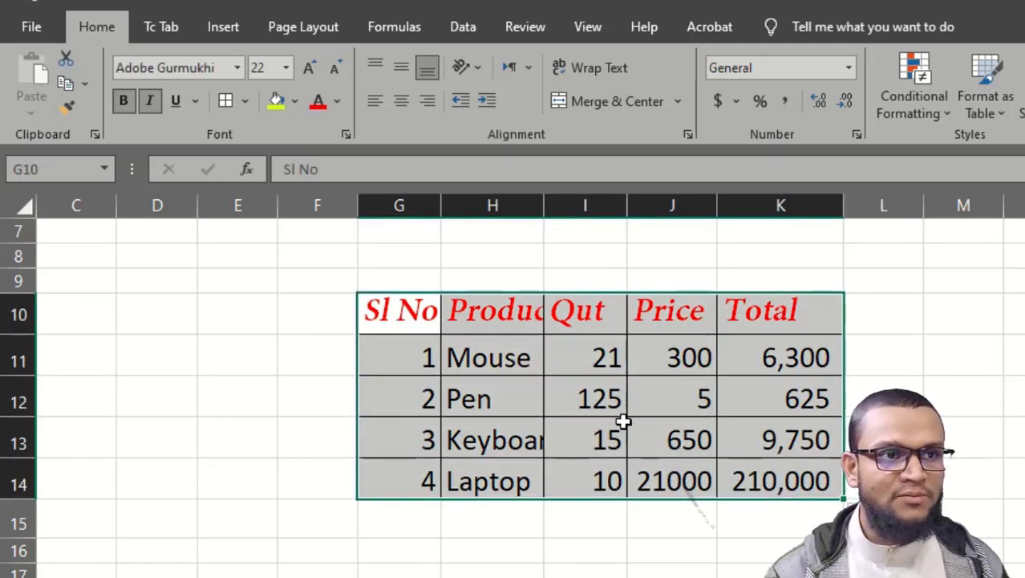
click(244, 101)
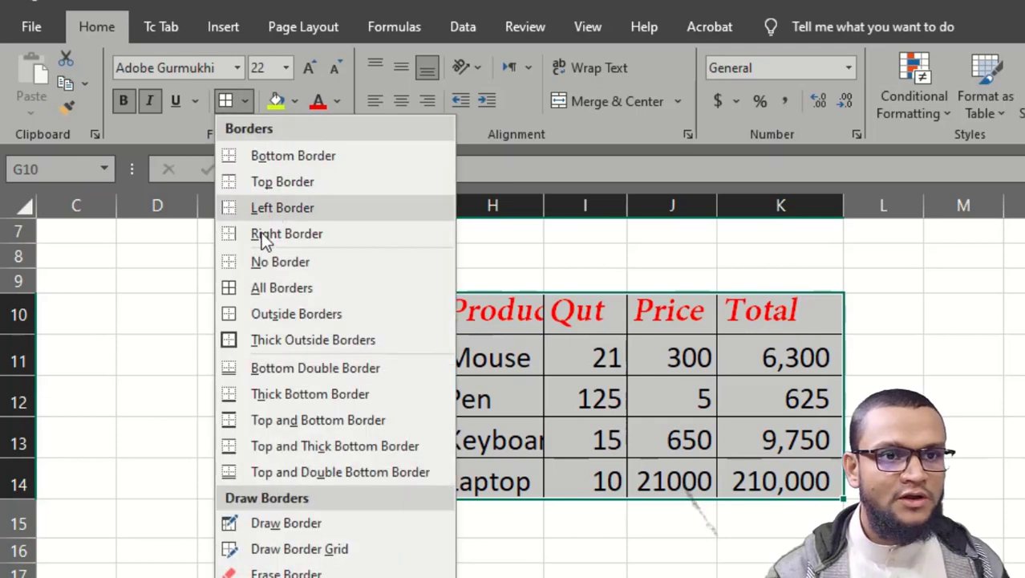
click(273, 262)
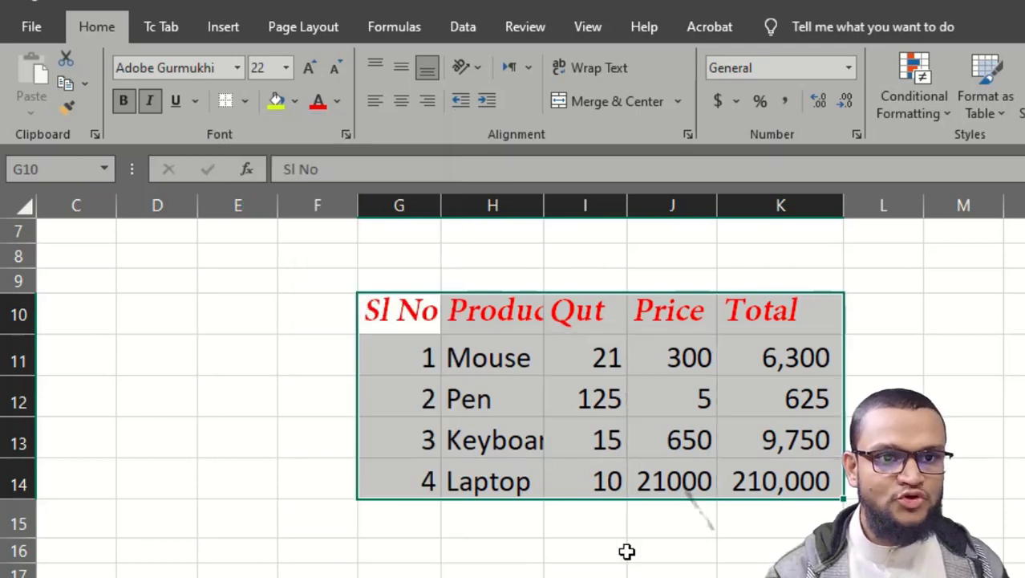
click(852, 482)
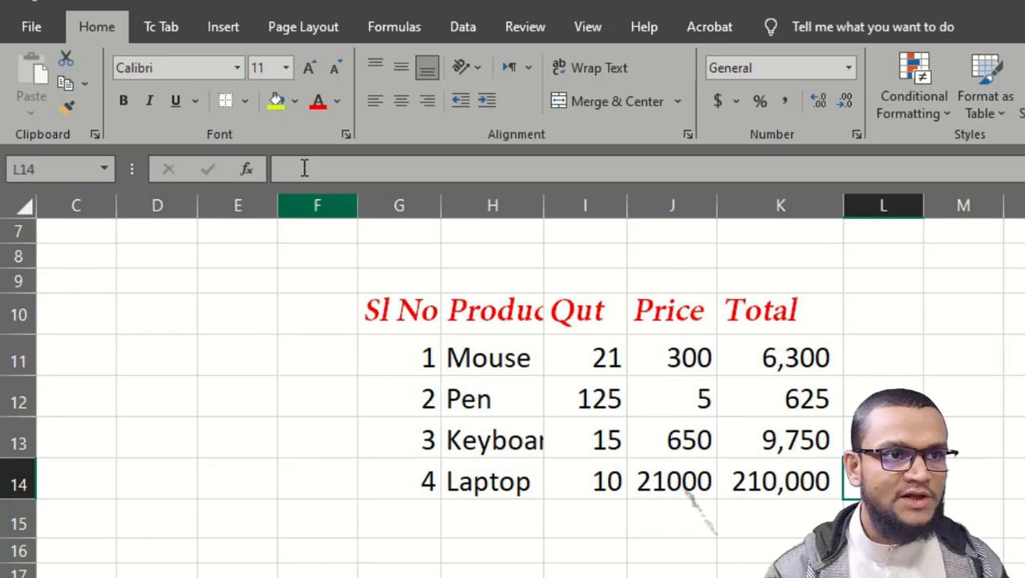
Apply Thick Outside Borders to the product table G10:K14.
click(245, 101)
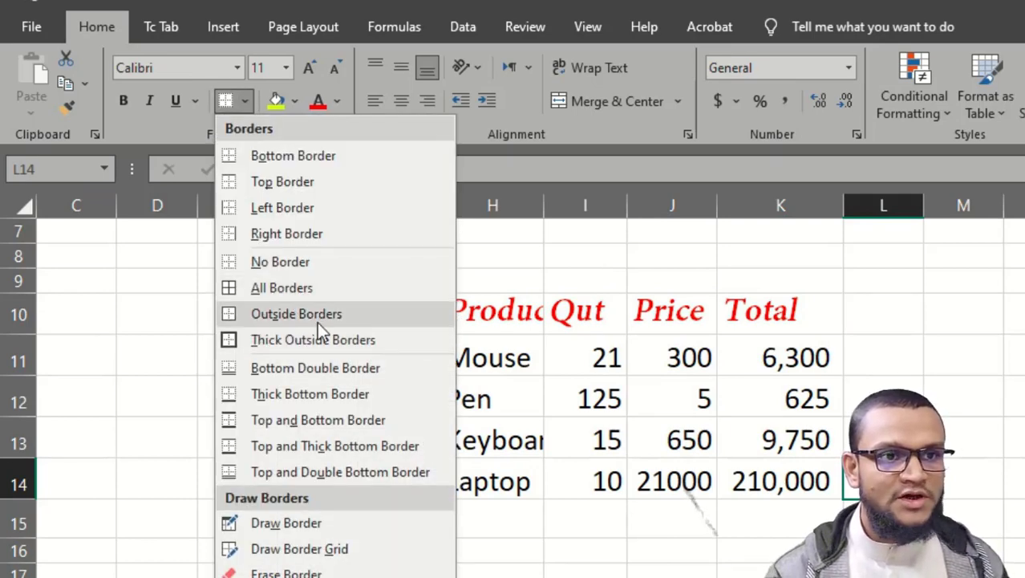
click(490, 354)
click(405, 309)
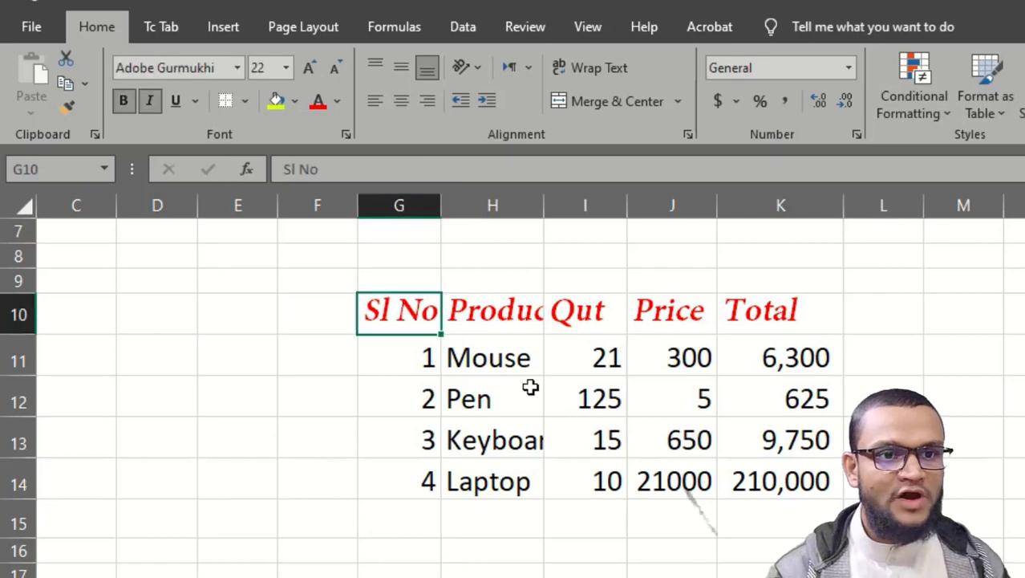
shift+click(770, 480)
click(243, 100)
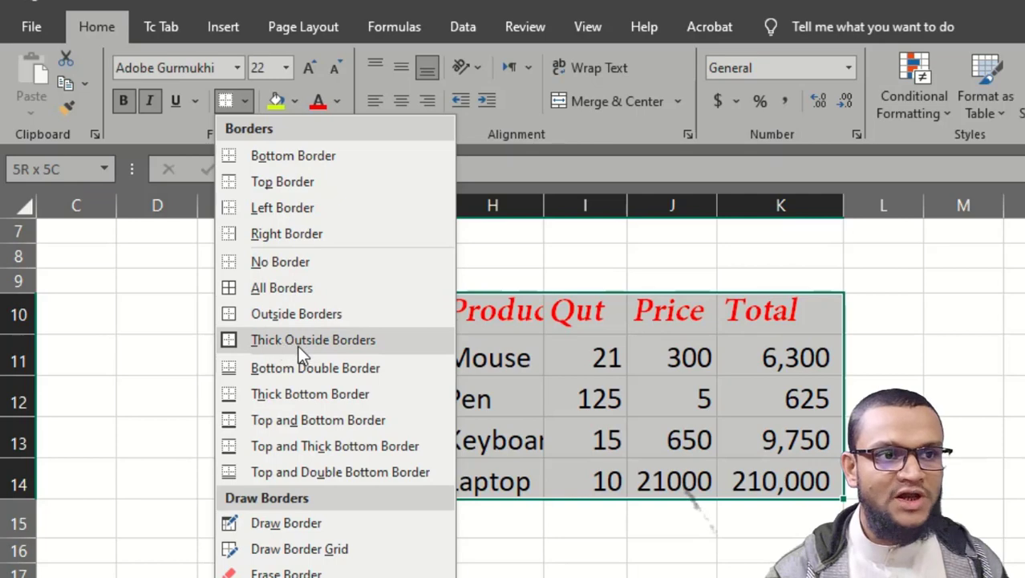
click(342, 340)
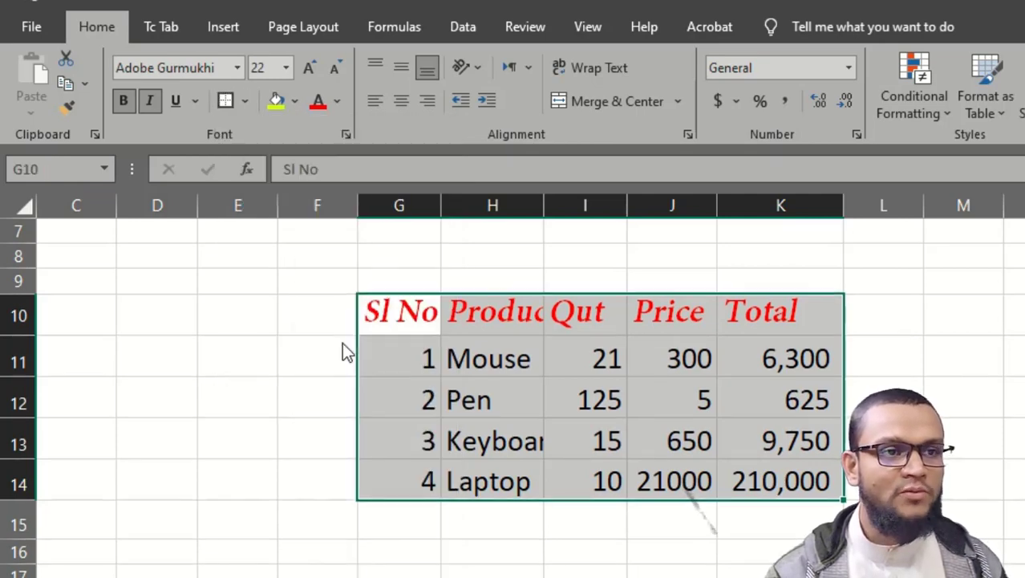
Draw an outside border with the Draw Border tool around the empty cells E16:J20 below the product table.
click(245, 104)
click(244, 103)
click(245, 104)
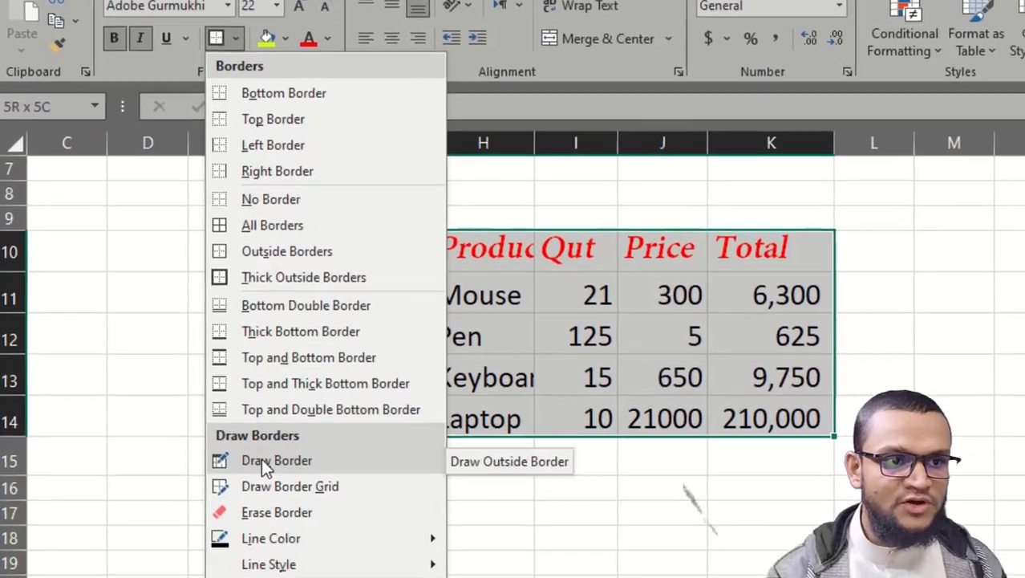
click(271, 525)
drag(233, 352, 592, 434)
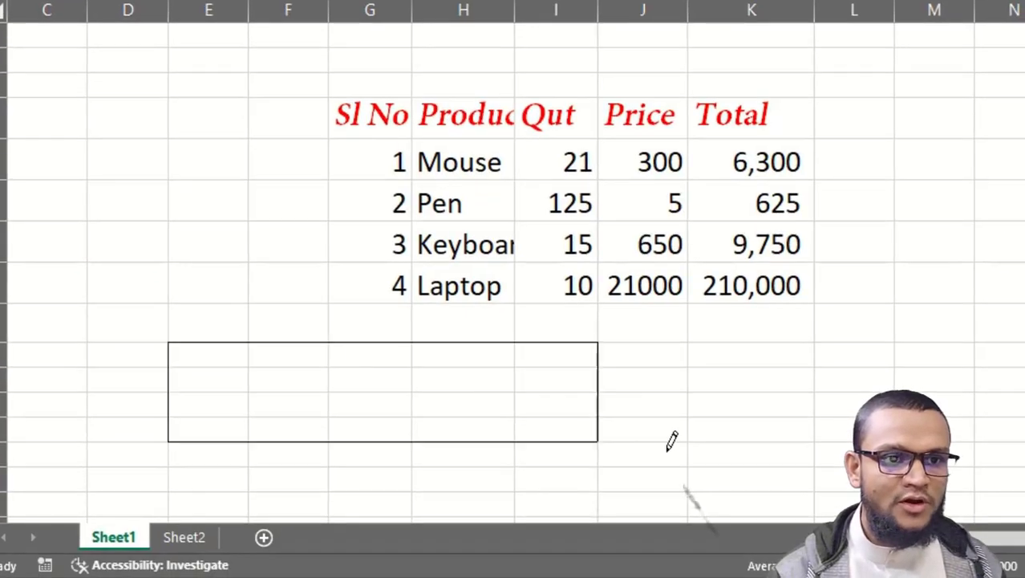
drag(672, 439, 680, 455)
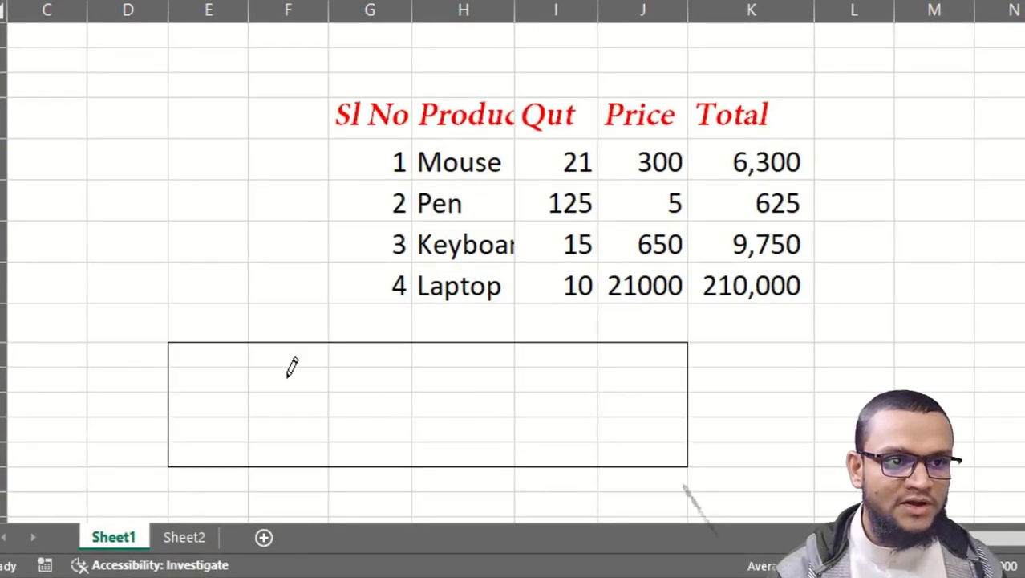
Draw a nested outside border around F17:I19, and a nine-row border grid across columns F to L further down the sheet.
mouse_move(269, 369)
mouse_down()
mouse_move(582, 419)
mouse_move(592, 435)
mouse_up()
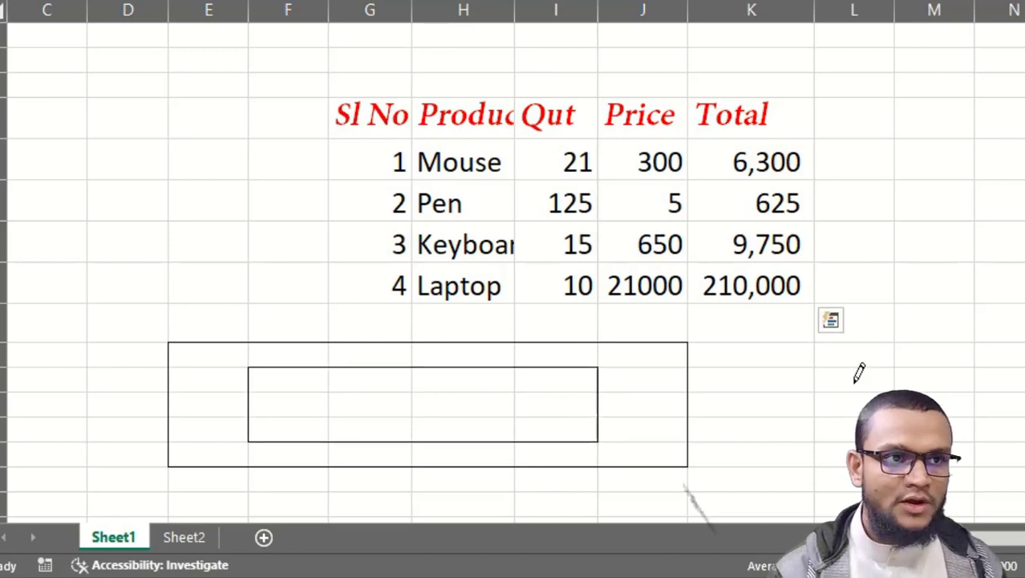
click(245, 0)
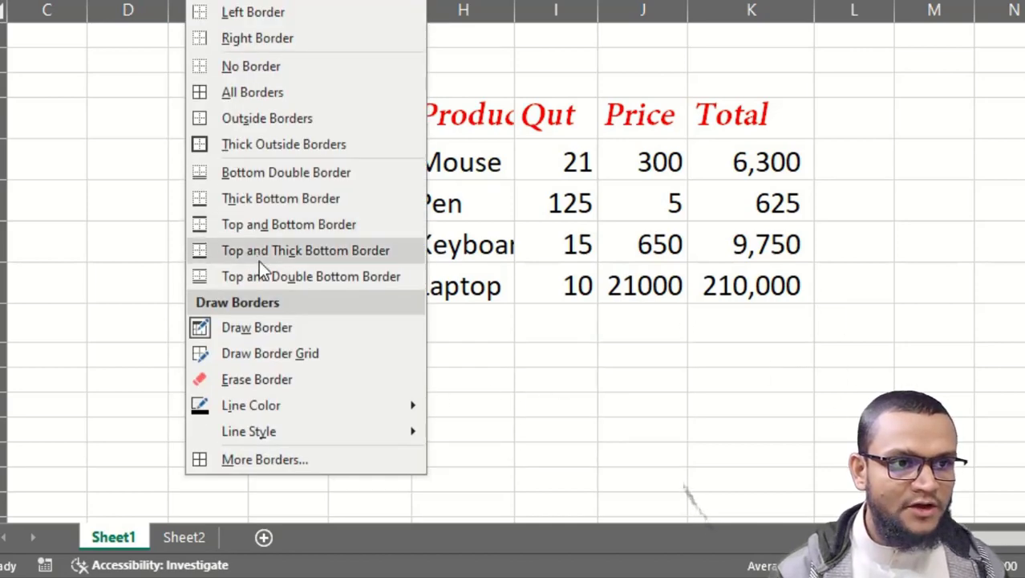
click(277, 352)
scroll(321, 273, down, 5)
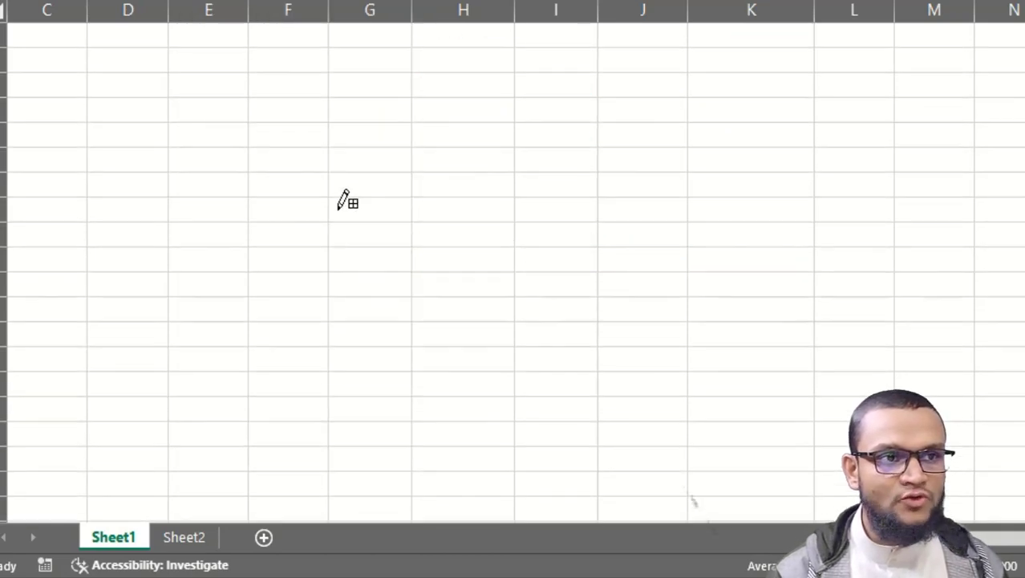
mouse_move(250, 149)
mouse_down()
mouse_move(451, 265)
mouse_move(865, 347)
mouse_up()
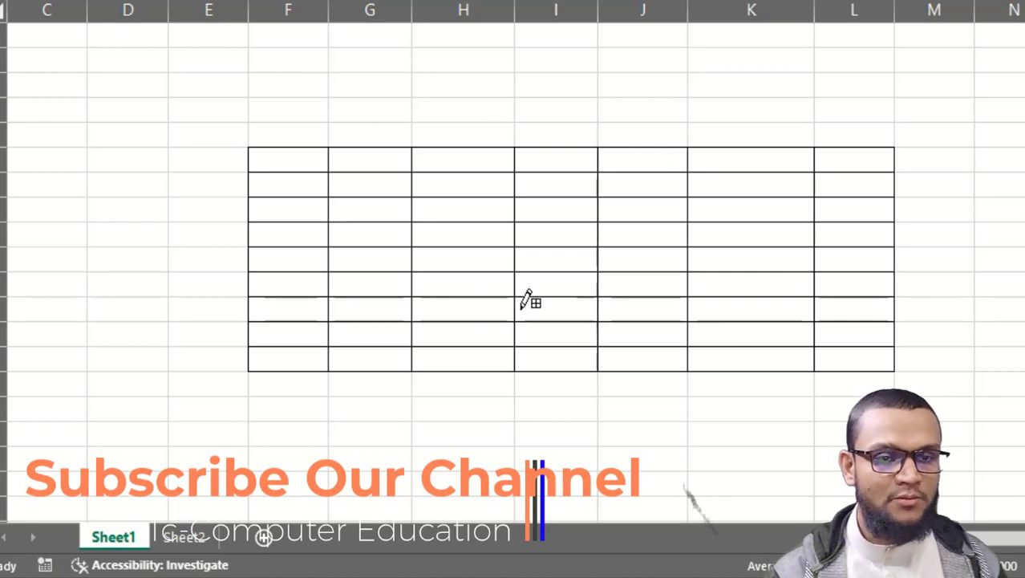
scroll(634, 309, up, 3)
scroll(614, 279, down, 3)
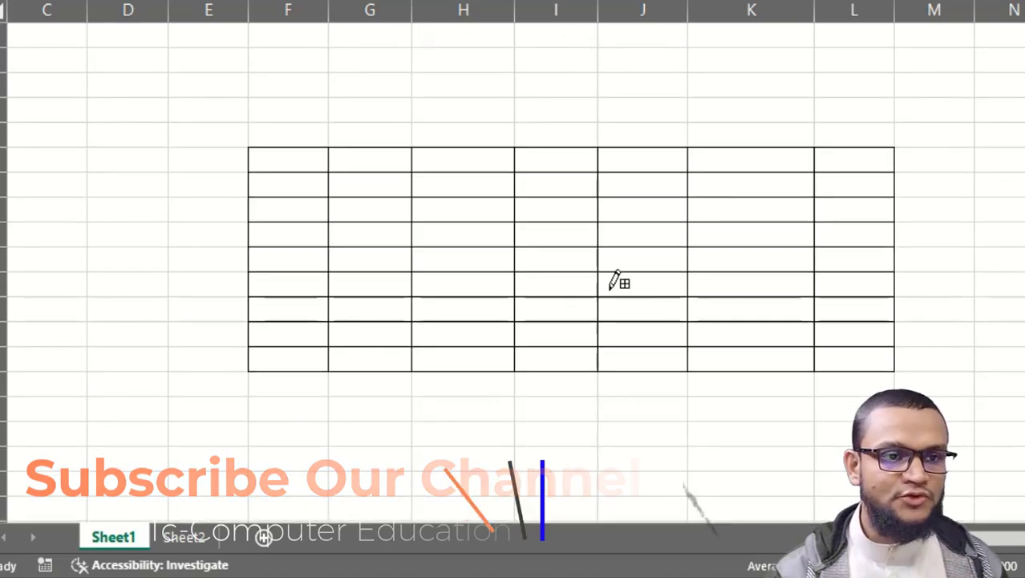
Draw a border grid over the product table G10:K14 with the Draw Border Grid tool.
scroll(285, 22, up, 5)
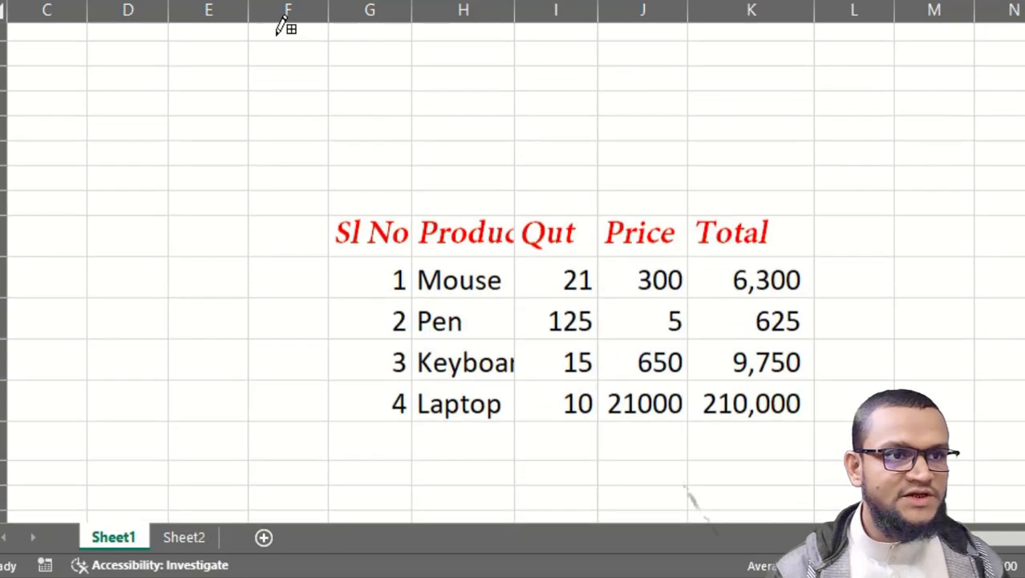
click(199, 0)
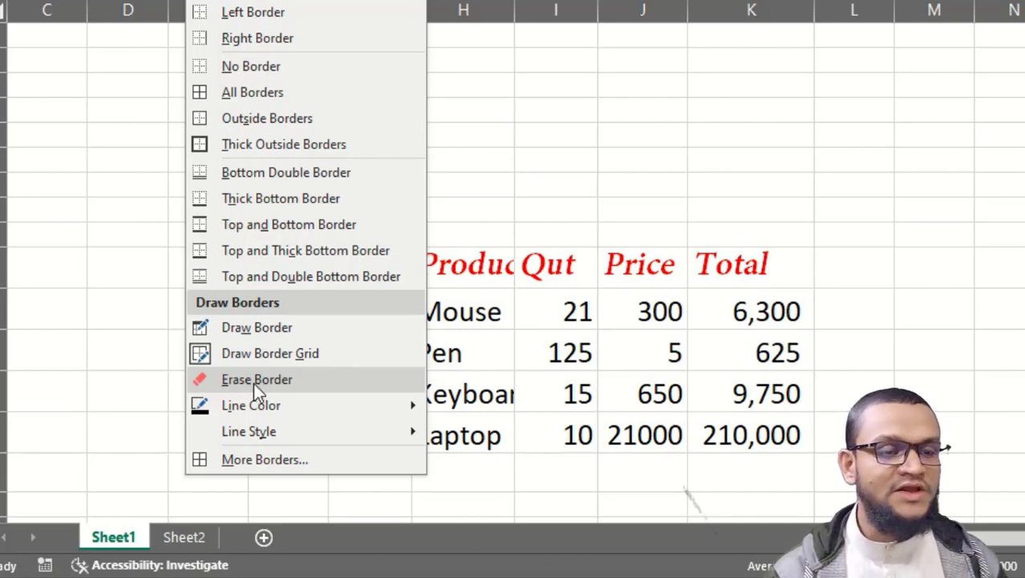
click(270, 353)
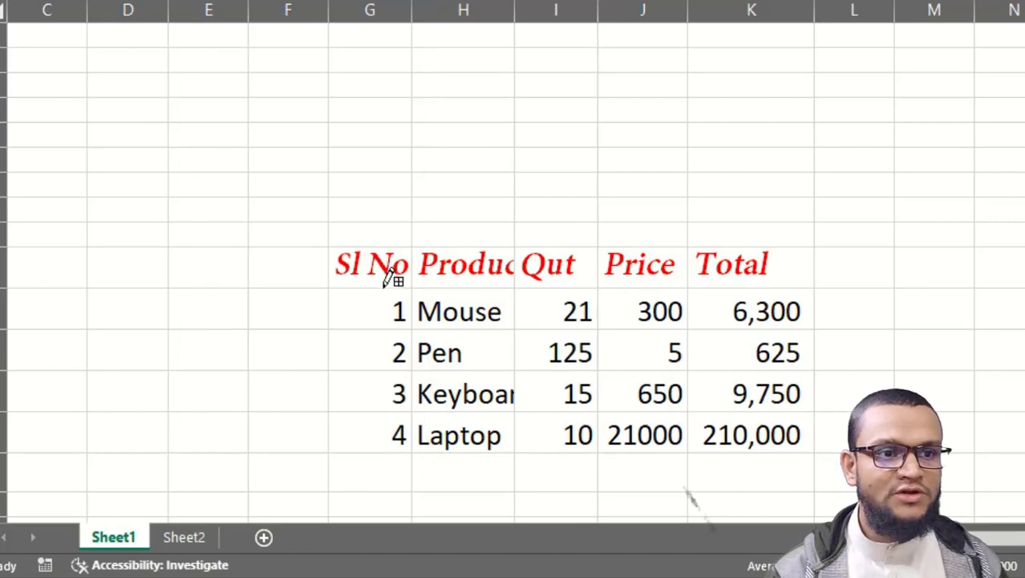
mouse_move(354, 247)
mouse_down()
mouse_move(622, 349)
mouse_move(755, 428)
mouse_up()
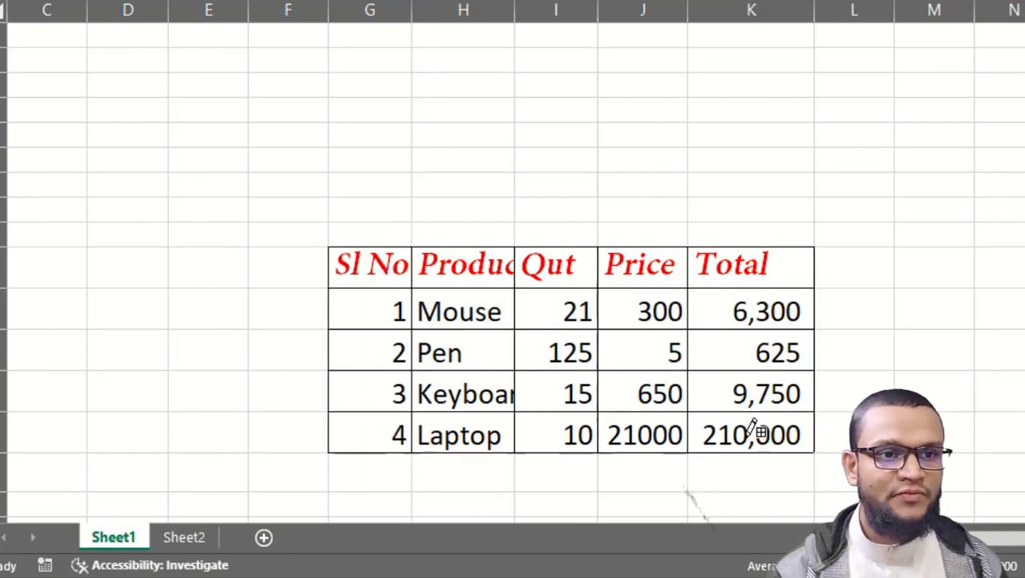
scroll(656, 312, down, 1)
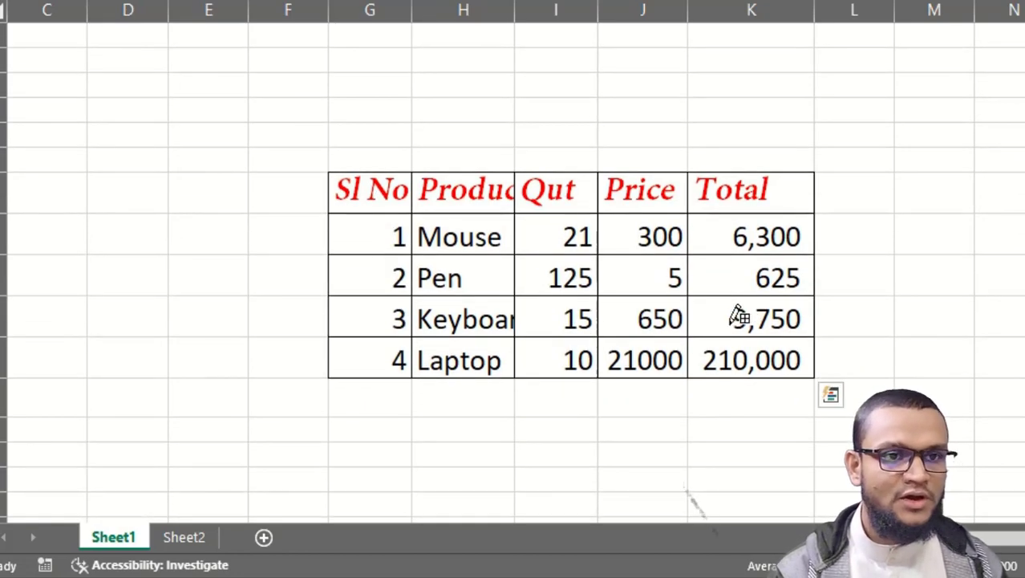
key(Escape)
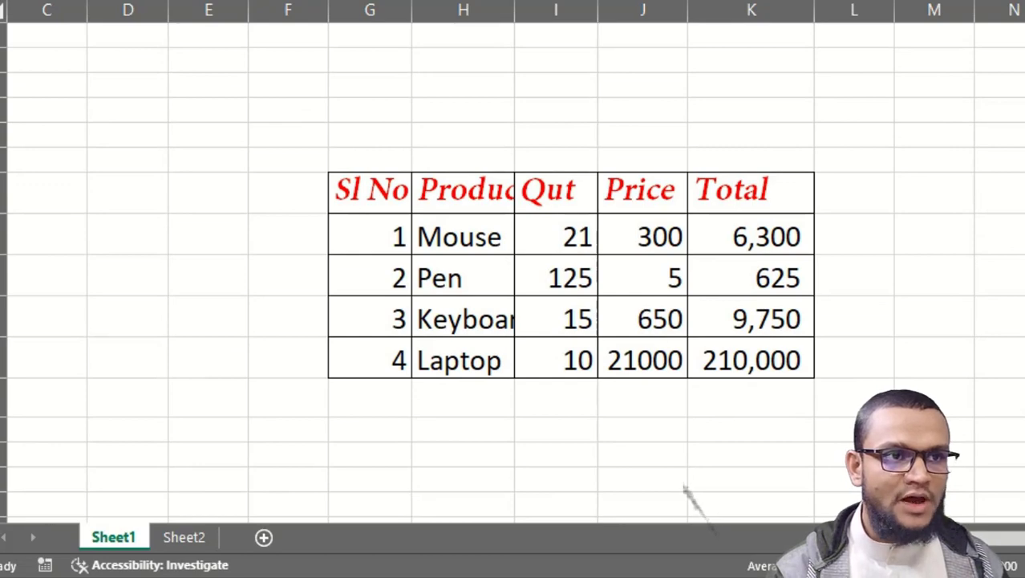
Erase the borders of the Total column K10:K14 with the Erase Border tool.
click(255, 2)
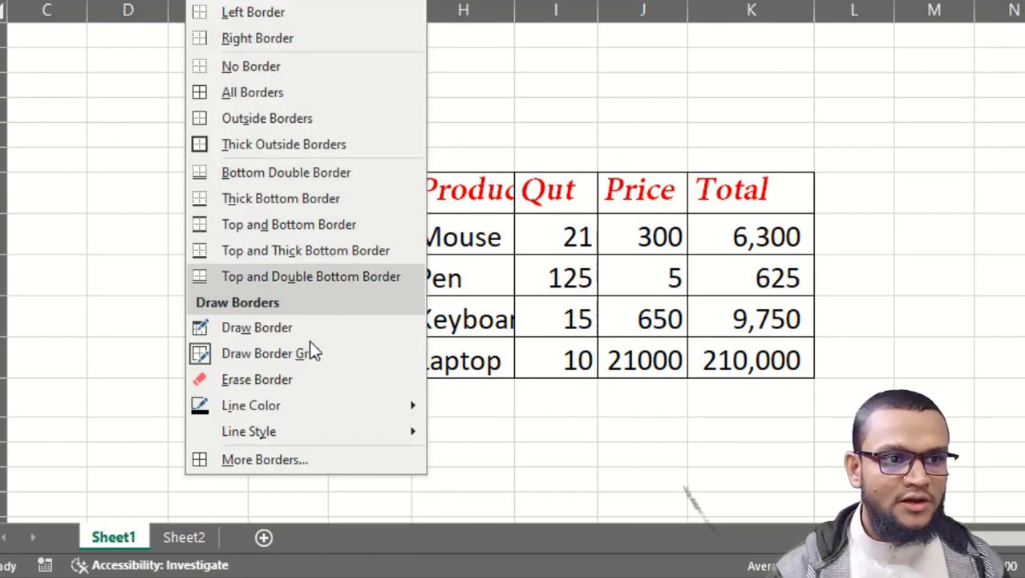
click(268, 380)
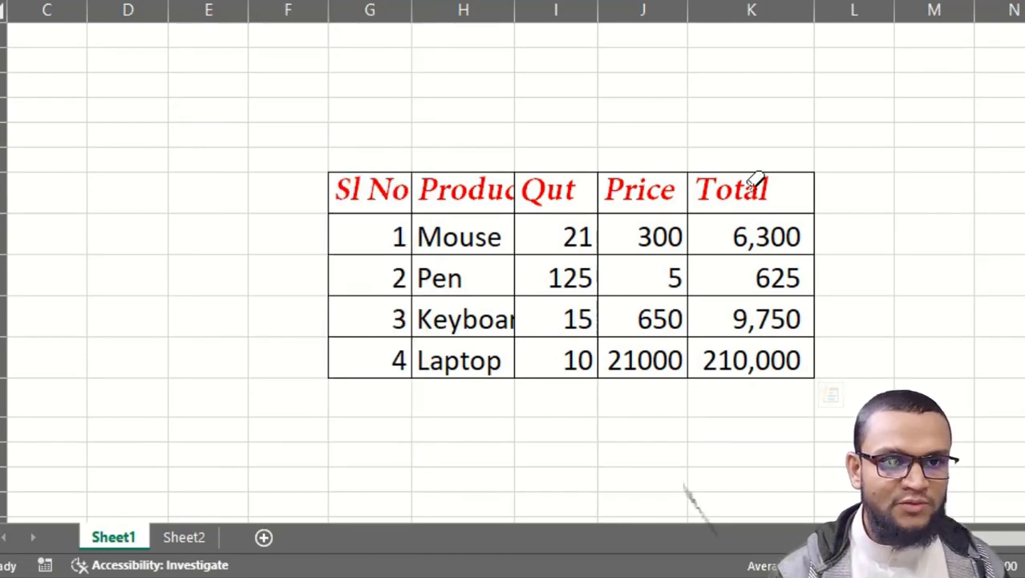
drag(755, 181, 769, 388)
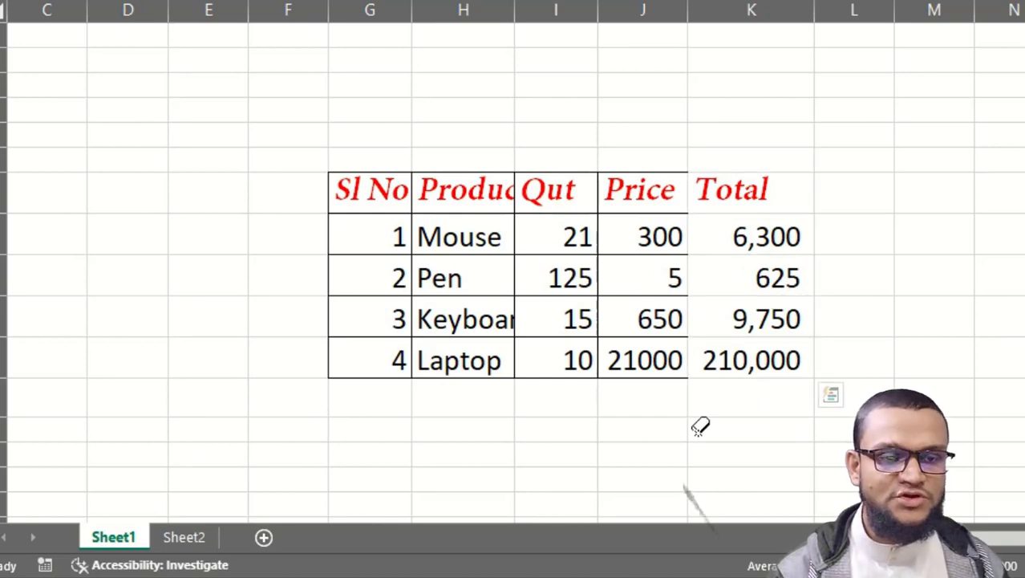
key(Escape)
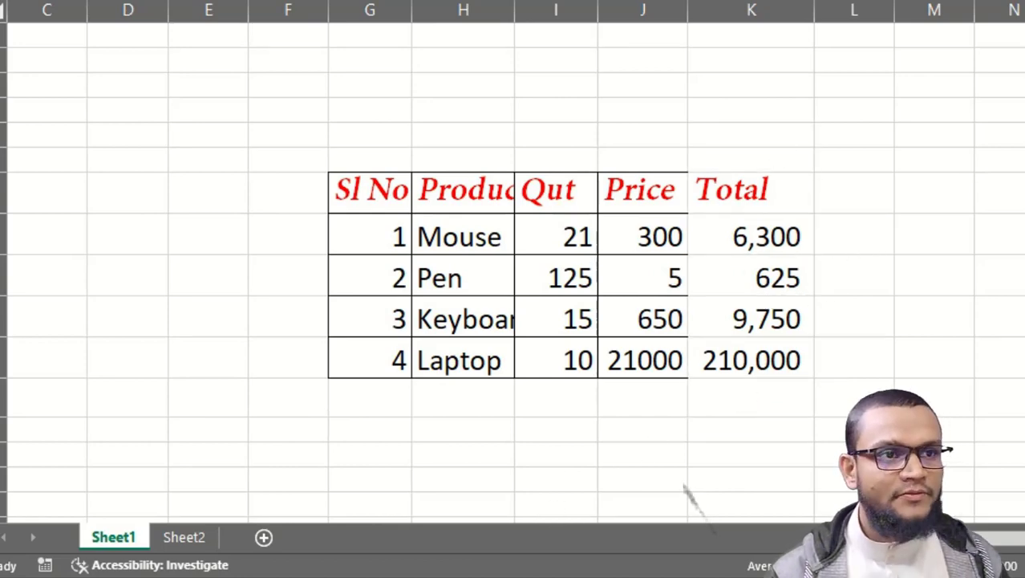
Set the border line color to light green and draw a seven-row border grid across columns G to L in the empty area.
click(192, 0)
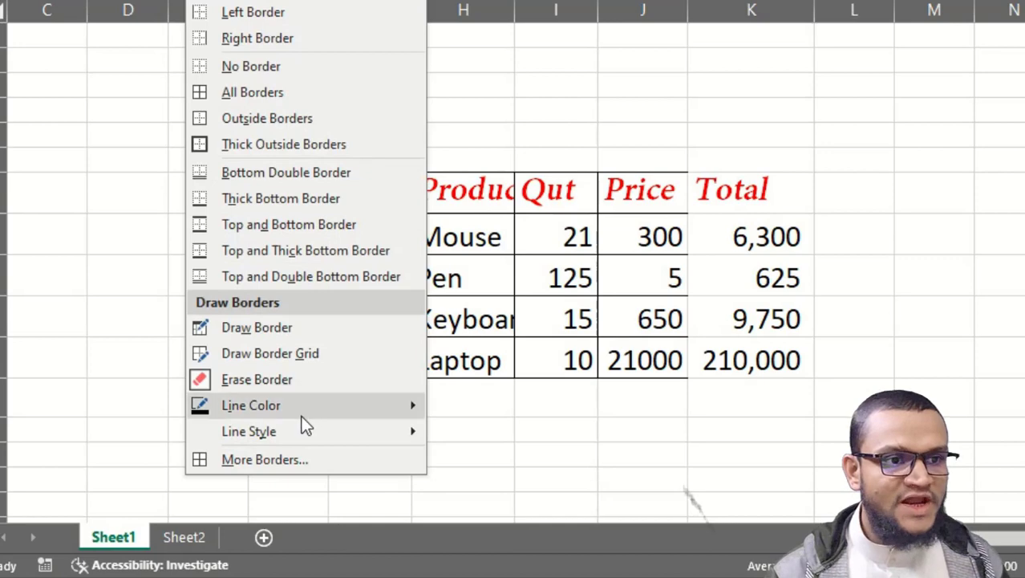
mouse_move(271, 414)
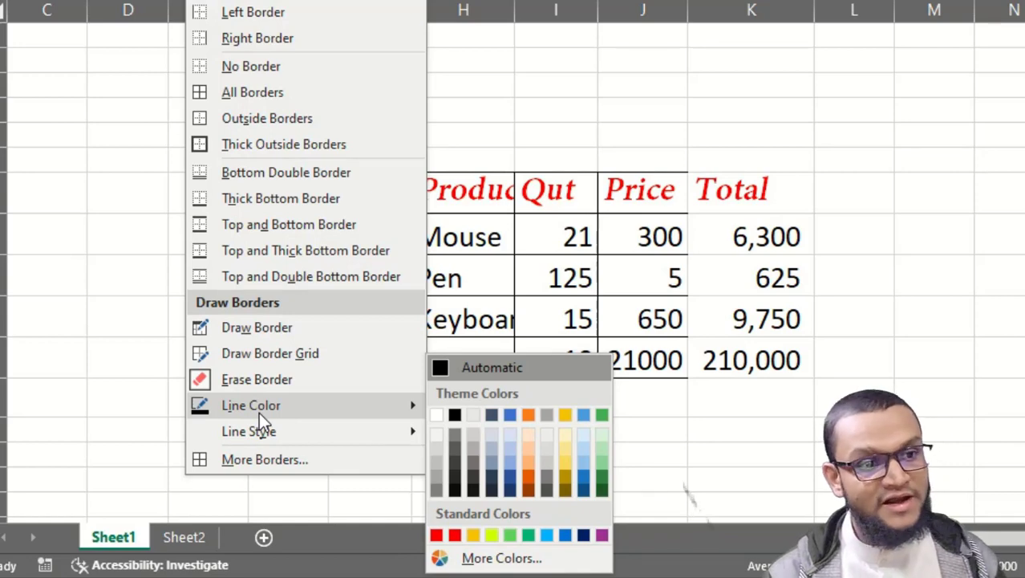
click(602, 464)
scroll(531, 272, down, 5)
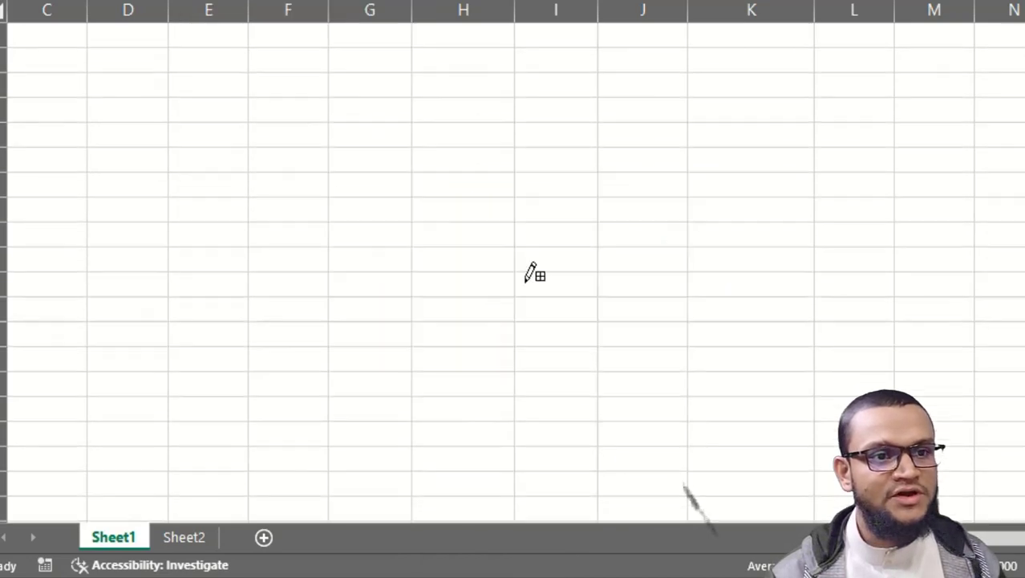
mouse_move(385, 200)
mouse_down()
mouse_move(640, 296)
mouse_move(854, 348)
mouse_up()
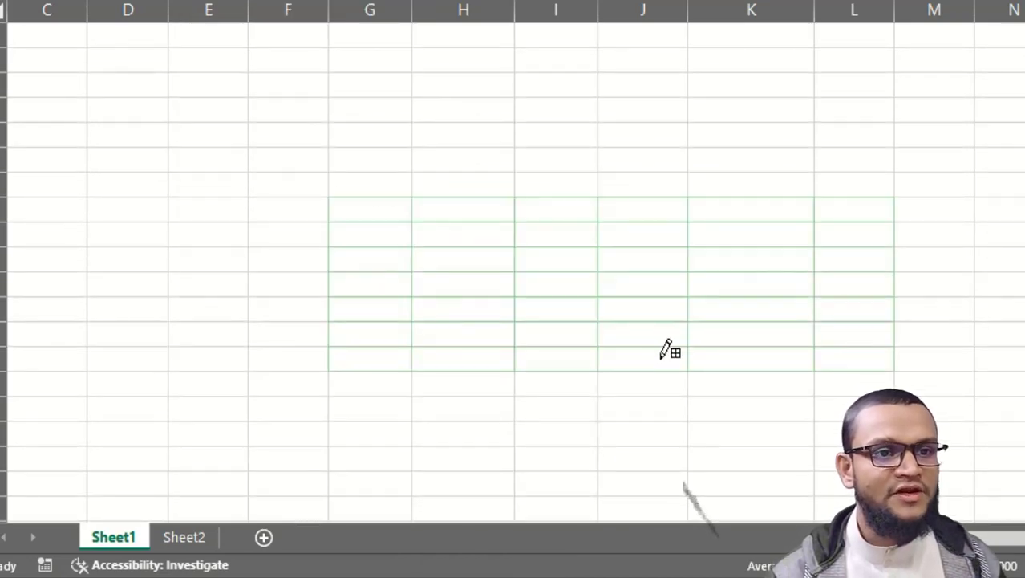
scroll(674, 345, down, 2)
scroll(683, 333, up, 1)
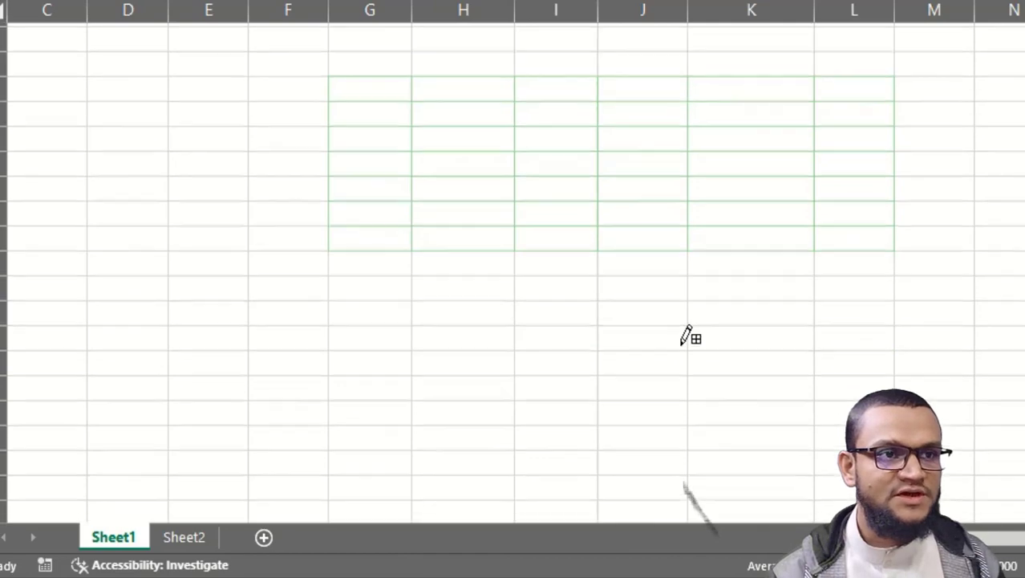
scroll(687, 335, up, 1)
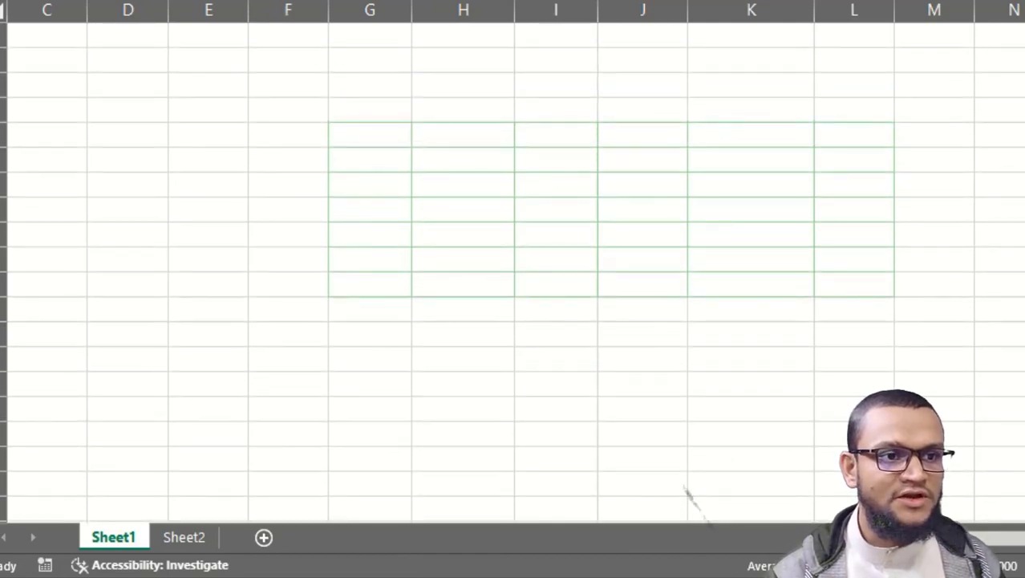
Set the border line color to dark orange and draw a five-row border grid across columns G to M below the green grid.
click(201, 1)
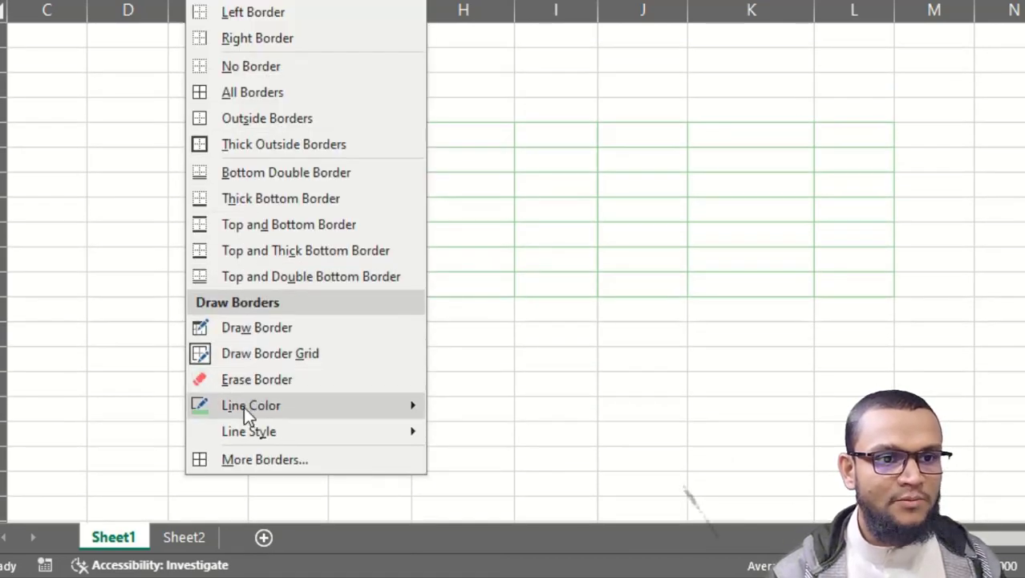
click(529, 483)
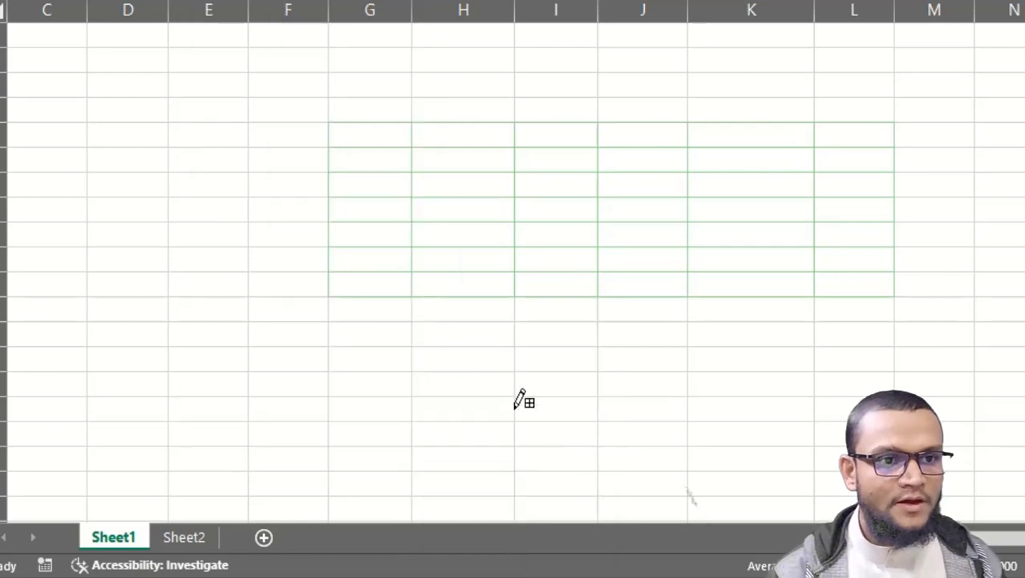
drag(337, 353, 955, 461)
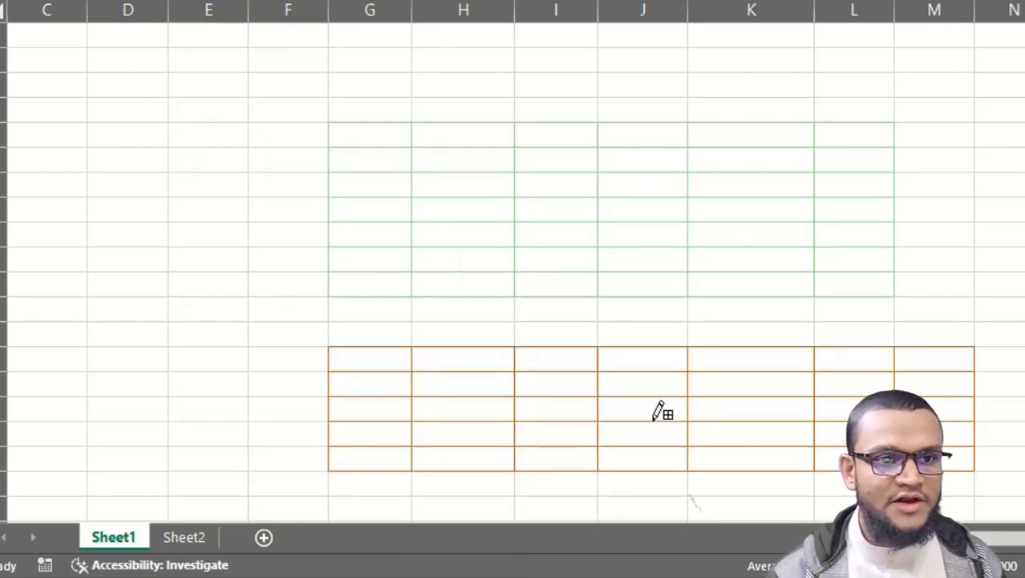
Erase the green border grid in columns G to L with the Erase Border tool.
scroll(659, 412, down, 2)
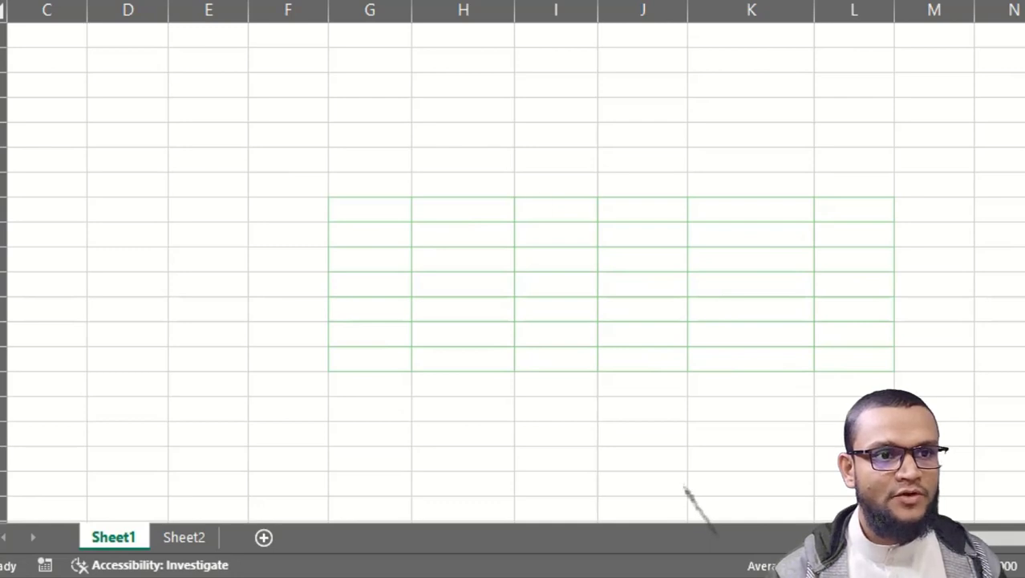
mouse_move(305, 168)
mouse_down()
mouse_move(828, 332)
mouse_move(892, 369)
mouse_up()
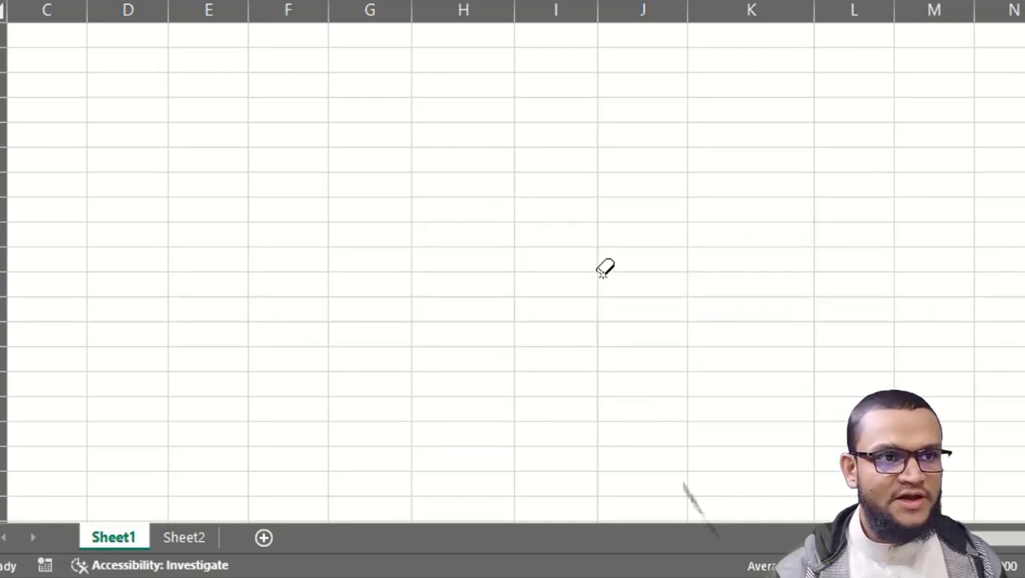
Draw a nine-row orange border grid across columns G to L and an outside border across columns N to R beside it.
click(201, 0)
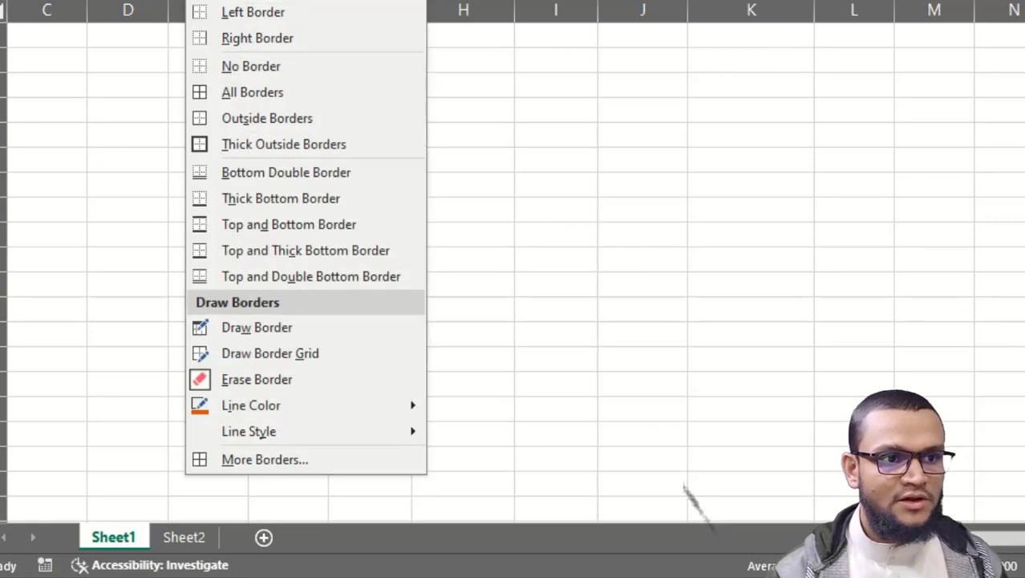
click(261, 325)
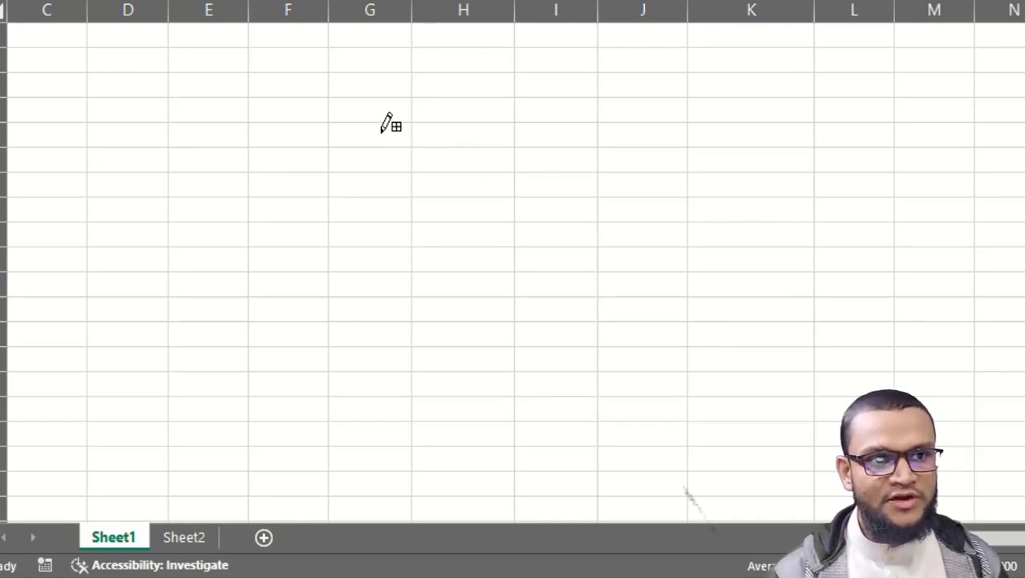
mouse_move(383, 128)
mouse_down()
mouse_move(446, 206)
mouse_move(663, 300)
mouse_move(874, 341)
mouse_up()
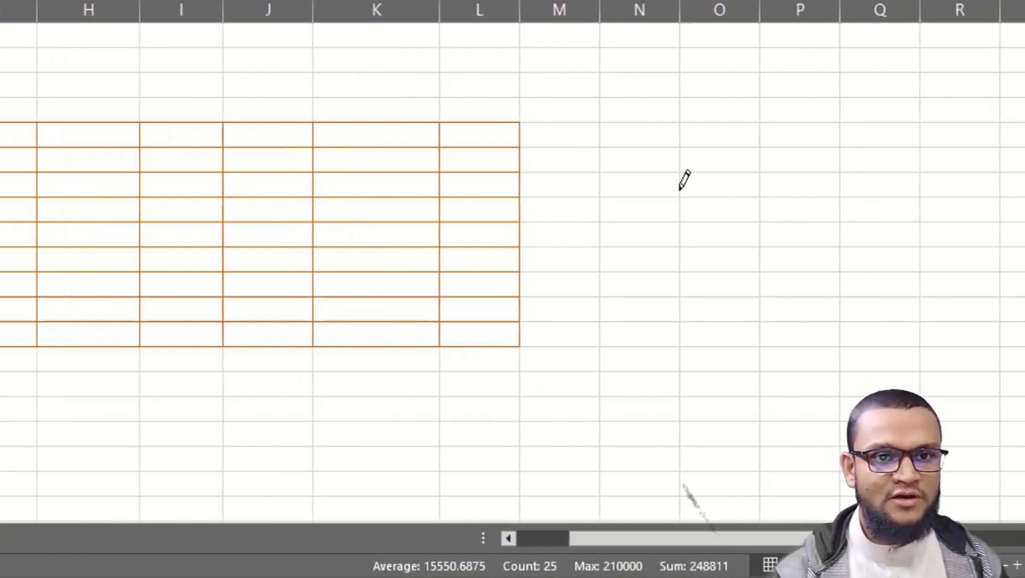
mouse_move(620, 151)
mouse_down()
mouse_move(786, 294)
mouse_move(954, 329)
mouse_up()
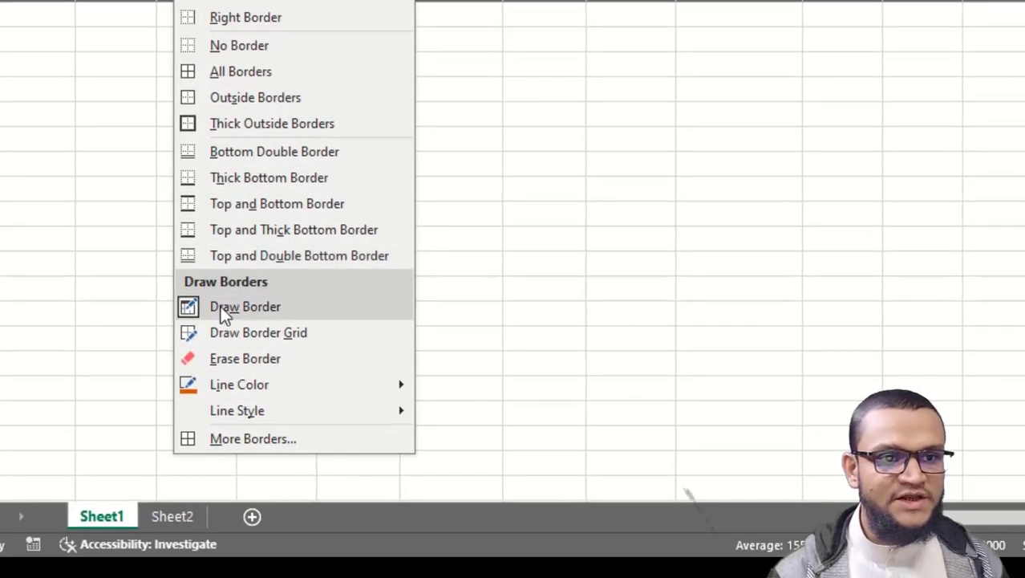
Draw a nine-row orange border grid across columns H to N in the empty area.
click(564, 157)
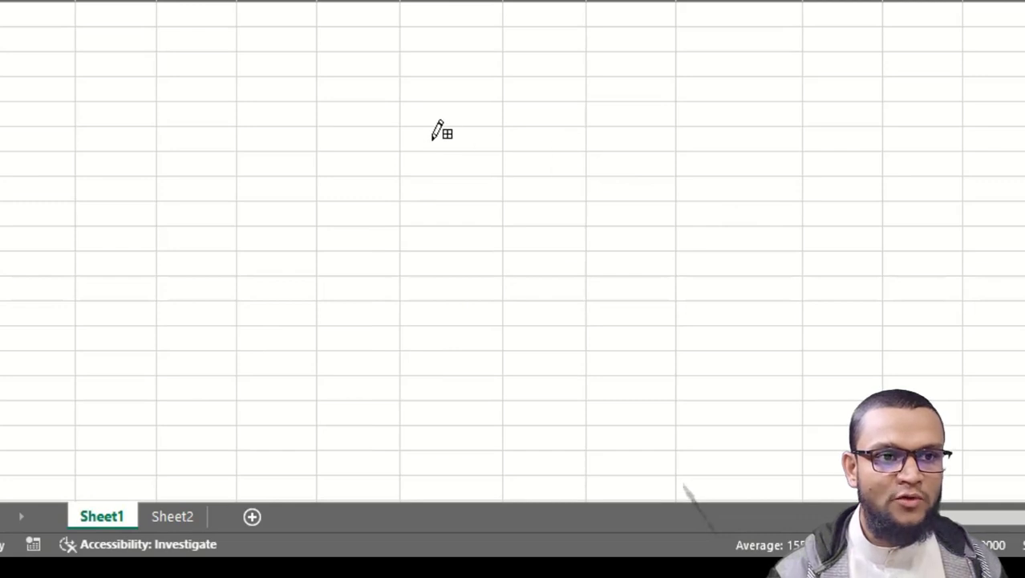
mouse_move(441, 131)
mouse_down()
mouse_move(792, 293)
mouse_move(991, 332)
mouse_up()
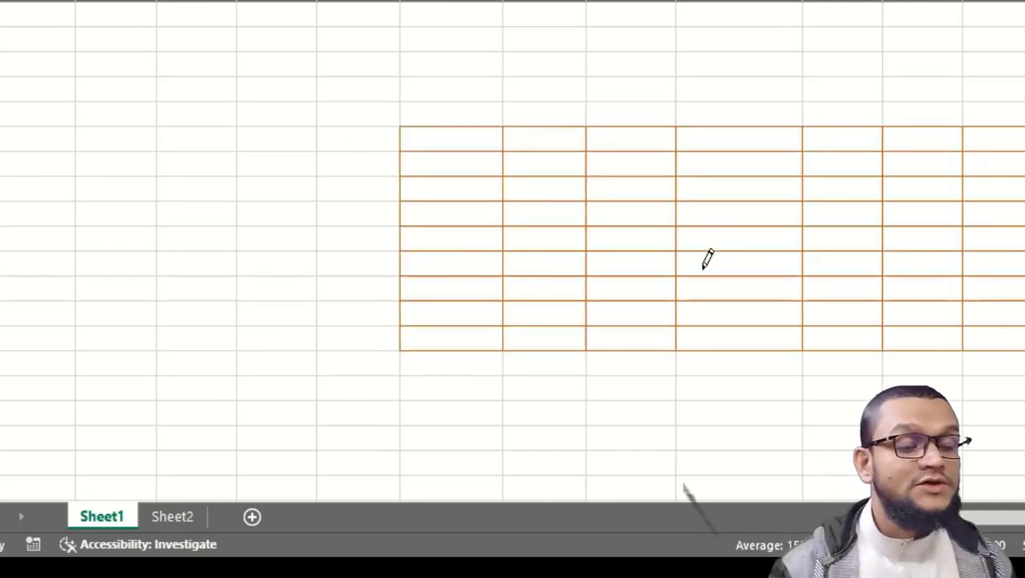
Try the thick solid border line style by drawing a five-row orange grid across columns F to K below the table, and undo it.
scroll(249, 100, up, 8)
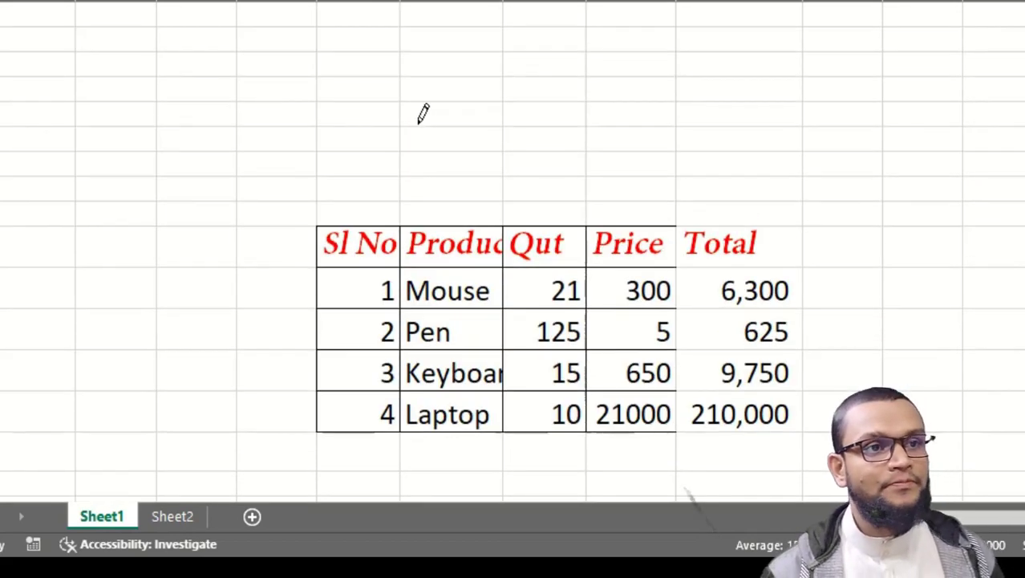
scroll(432, 115, down, 1)
click(200, 0)
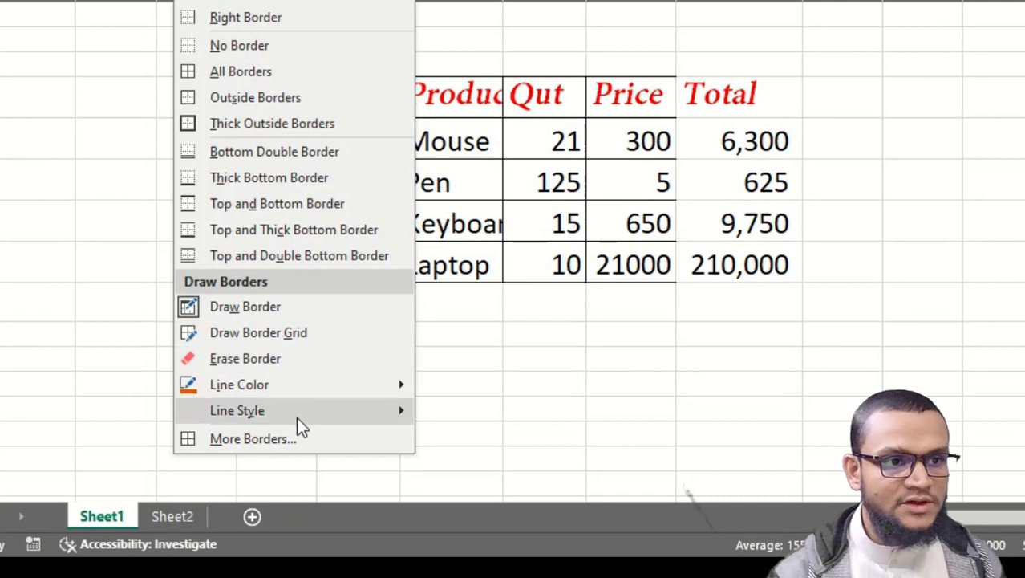
mouse_move(297, 417)
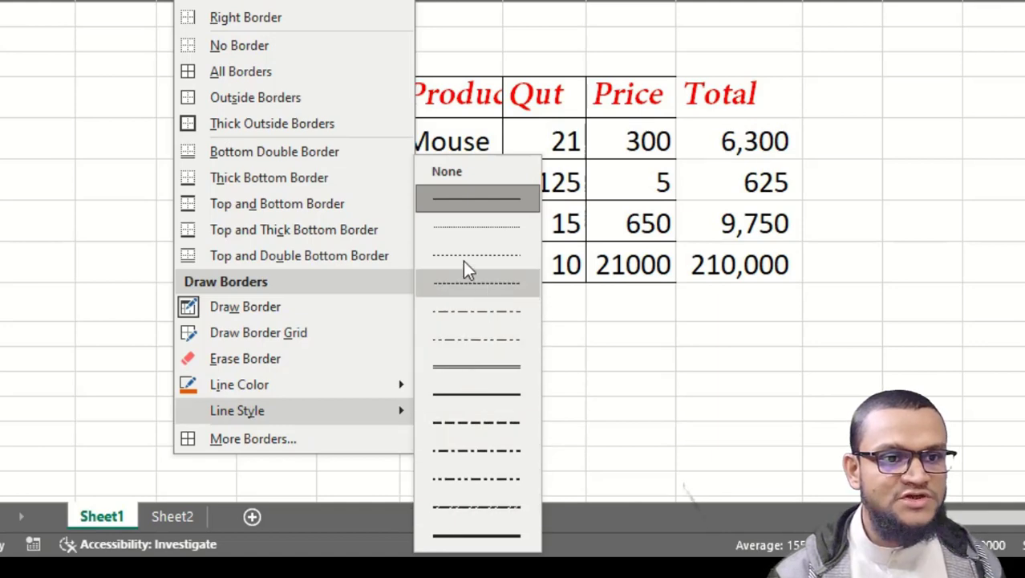
click(466, 533)
drag(239, 322, 782, 423)
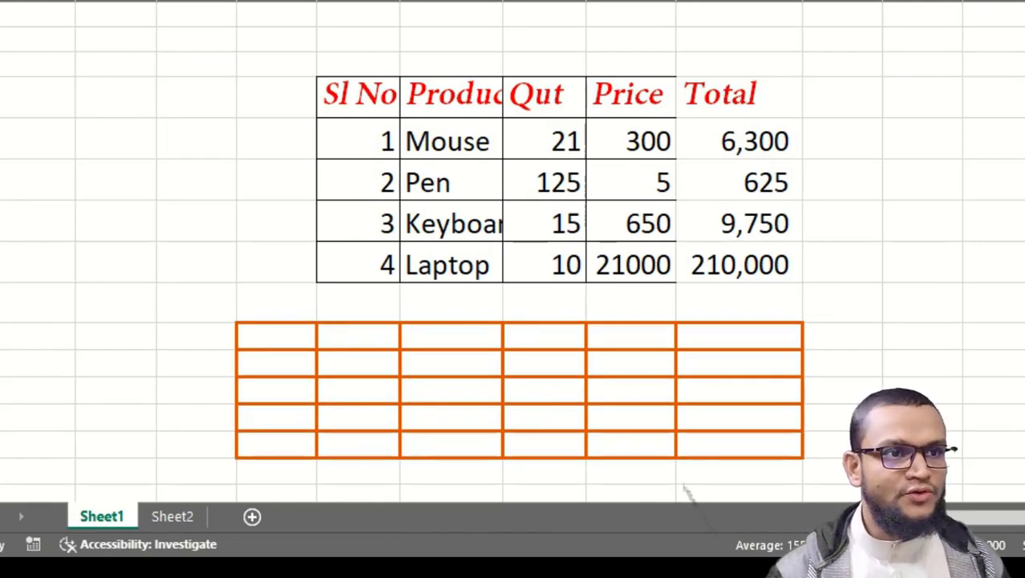
key(ctrl+z)
Open the full border settings for the product table to view the line styles, colors and presets, and close them.
click(202, 1)
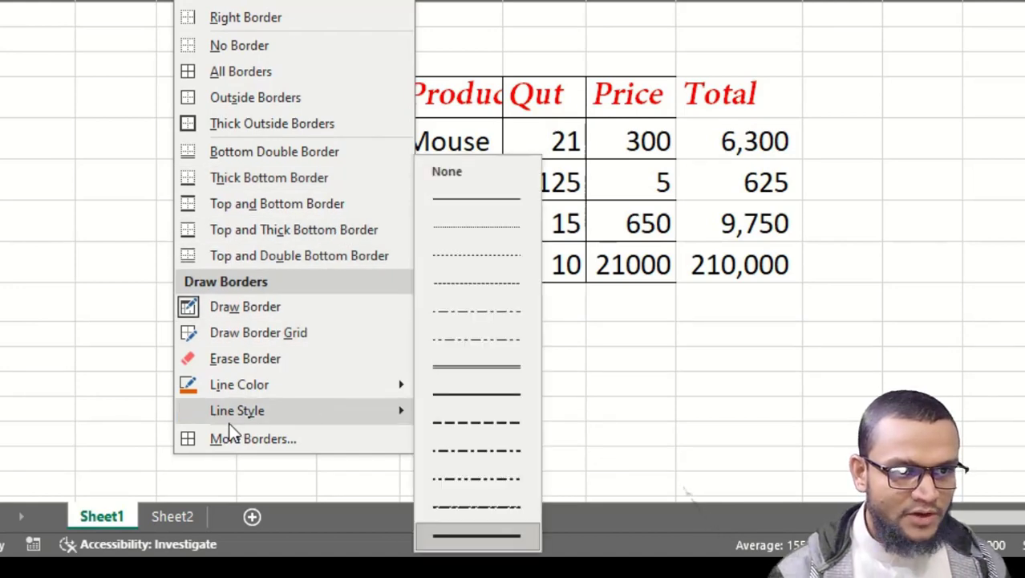
click(242, 439)
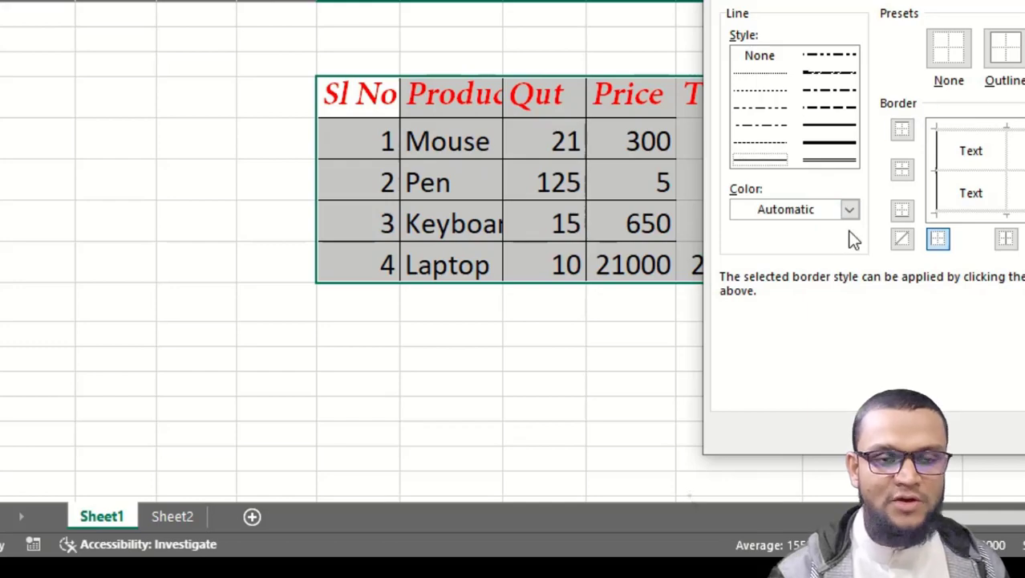
key(Return)
scroll(346, 233, down, 1)
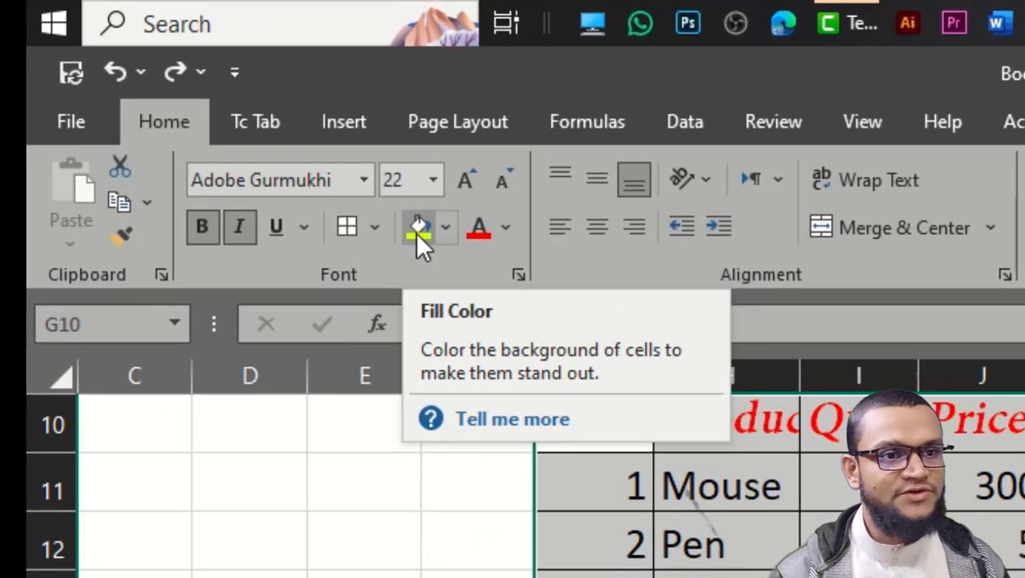
Try a lime fill color on the empty cells G18:K20 below the product table, and undo it.
drag(594, 577, 727, 577)
click(420, 227)
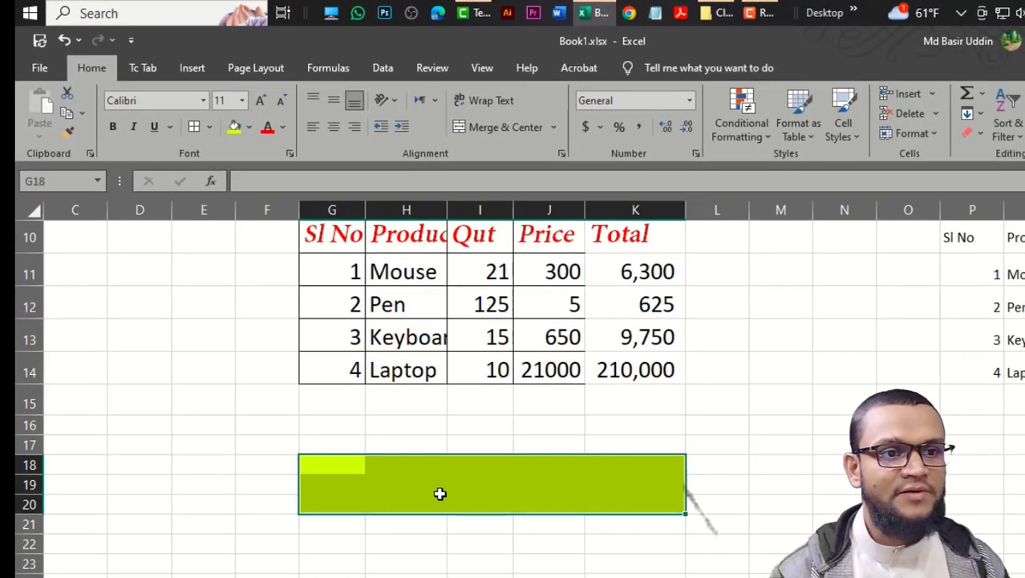
click(423, 503)
click(517, 486)
key(ctrl+z)
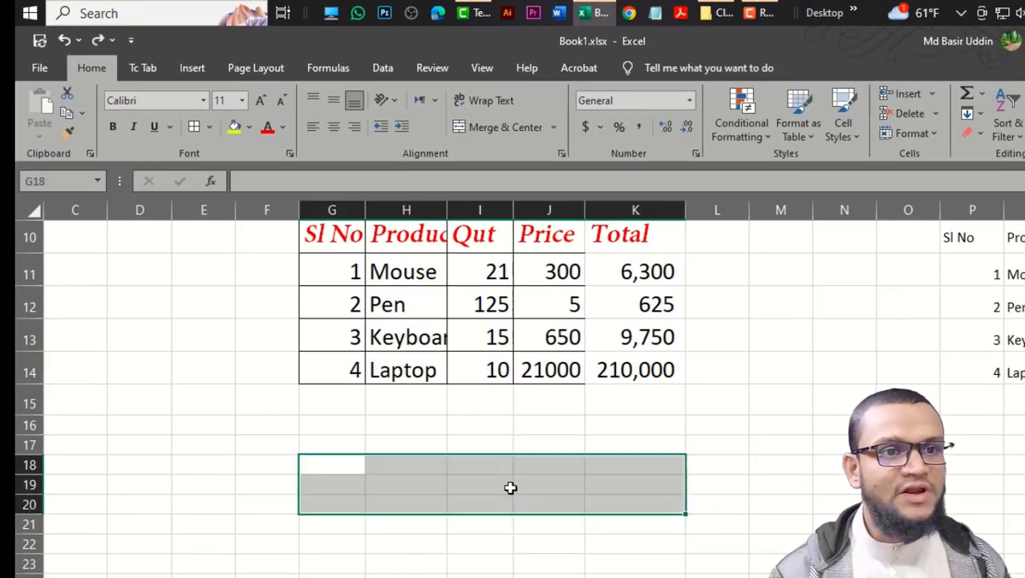
Fill the product table's header cells G10:K10 with a near-black color.
scroll(510, 473, up, 2)
click(330, 353)
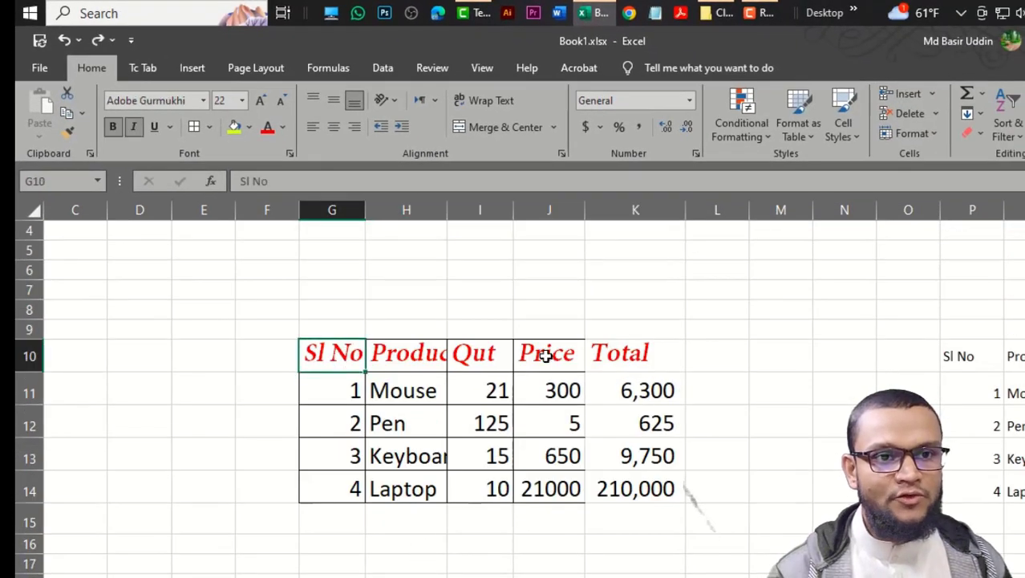
drag(330, 353, 656, 356)
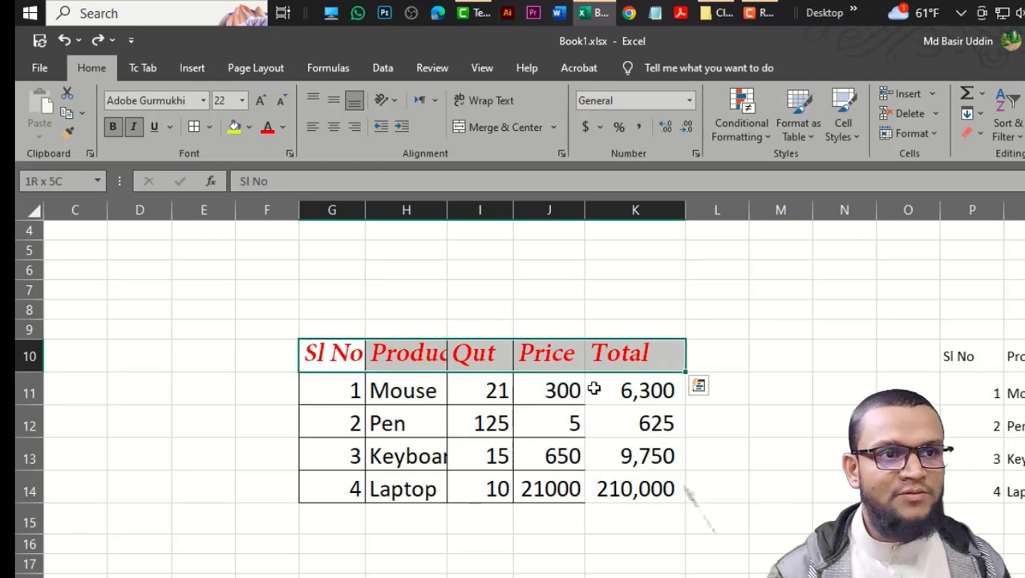
click(249, 127)
click(250, 222)
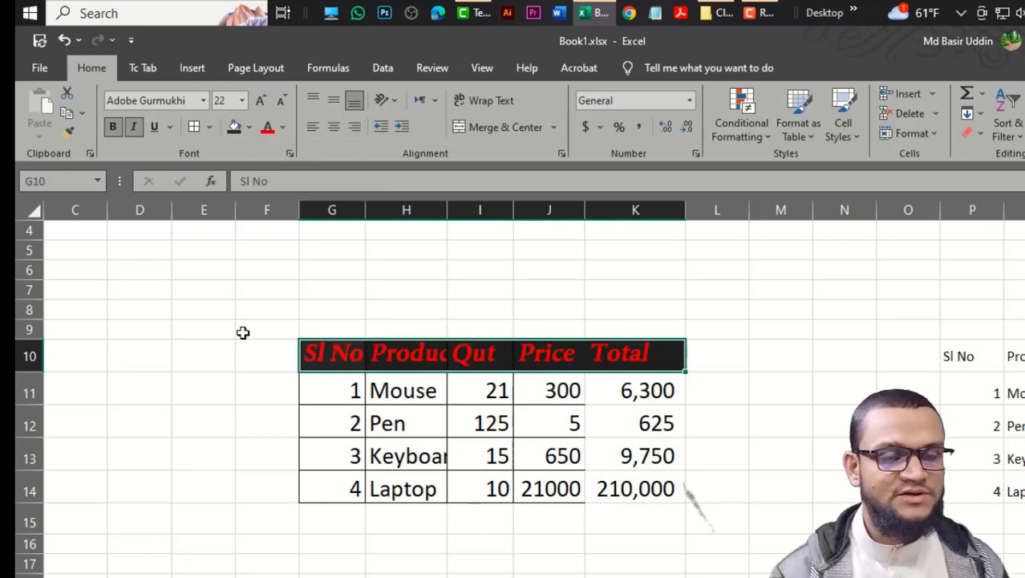
click(210, 330)
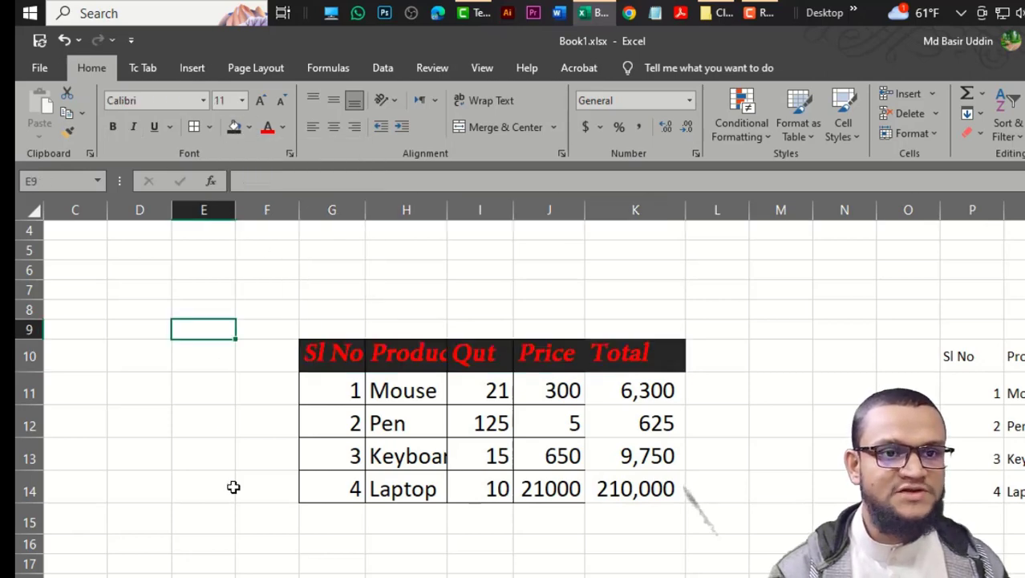
Autofit column H so that its width suits the Product header and the product names.
click(432, 359)
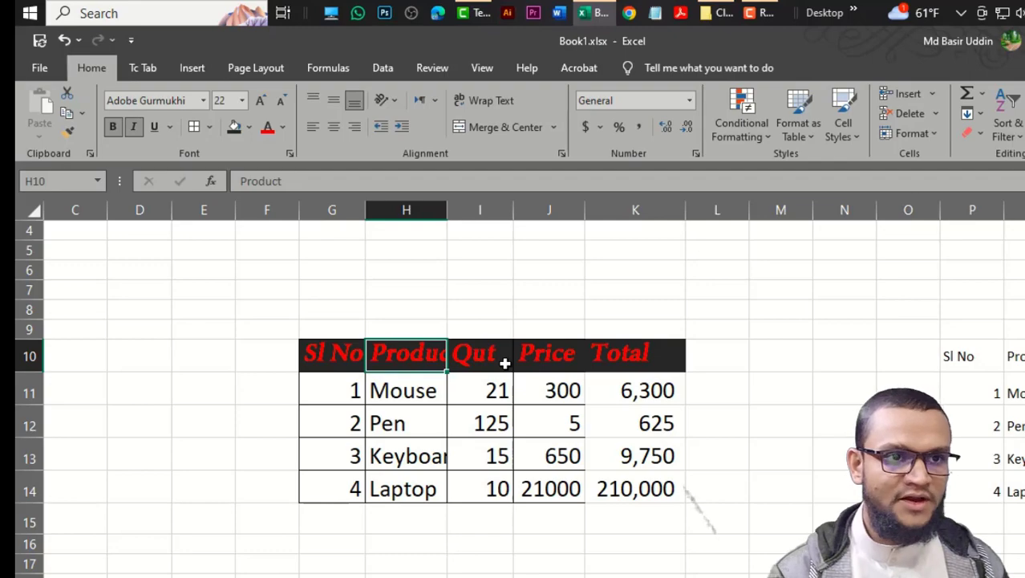
double_click(447, 208)
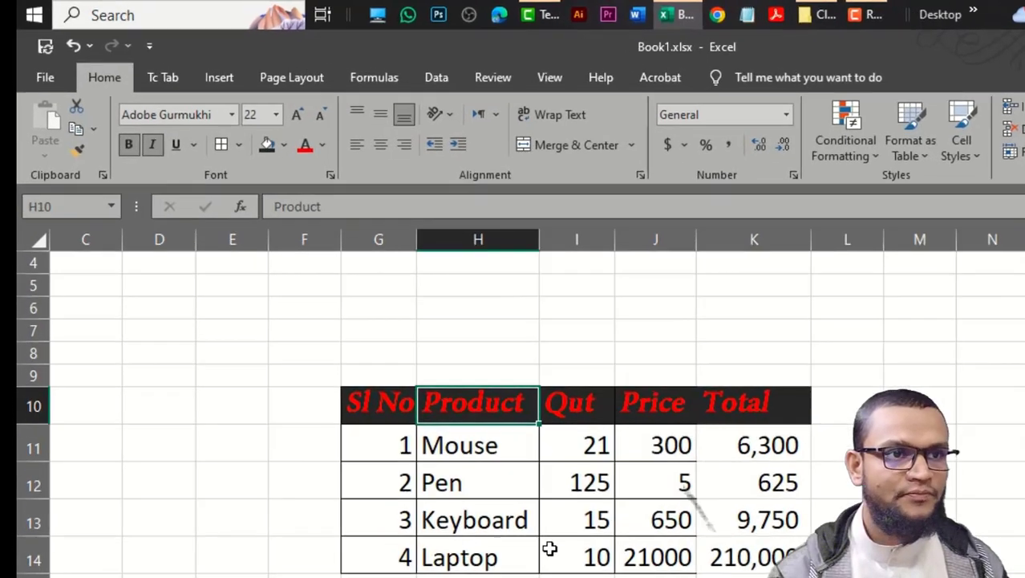
click(549, 548)
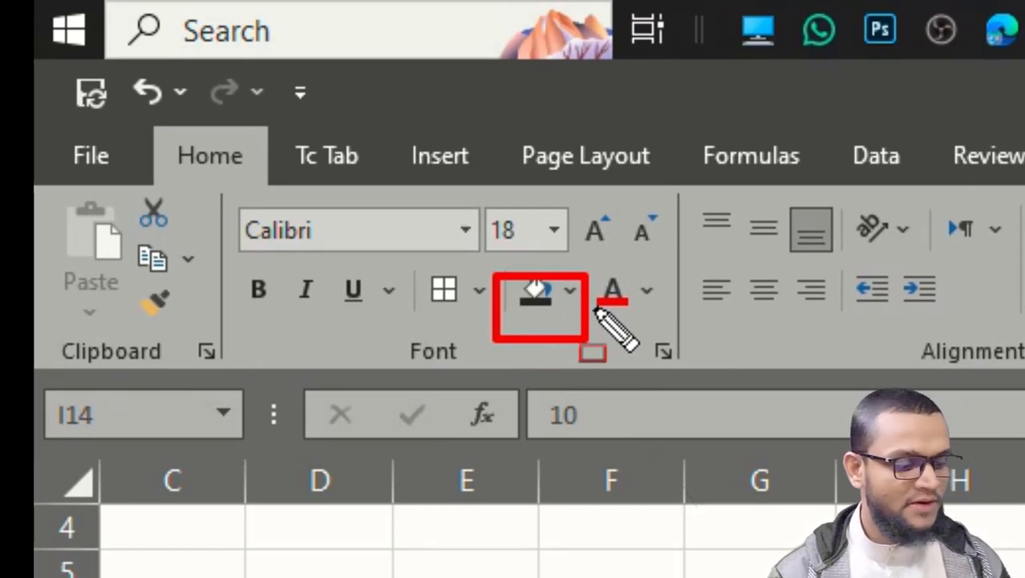
key(Escape)
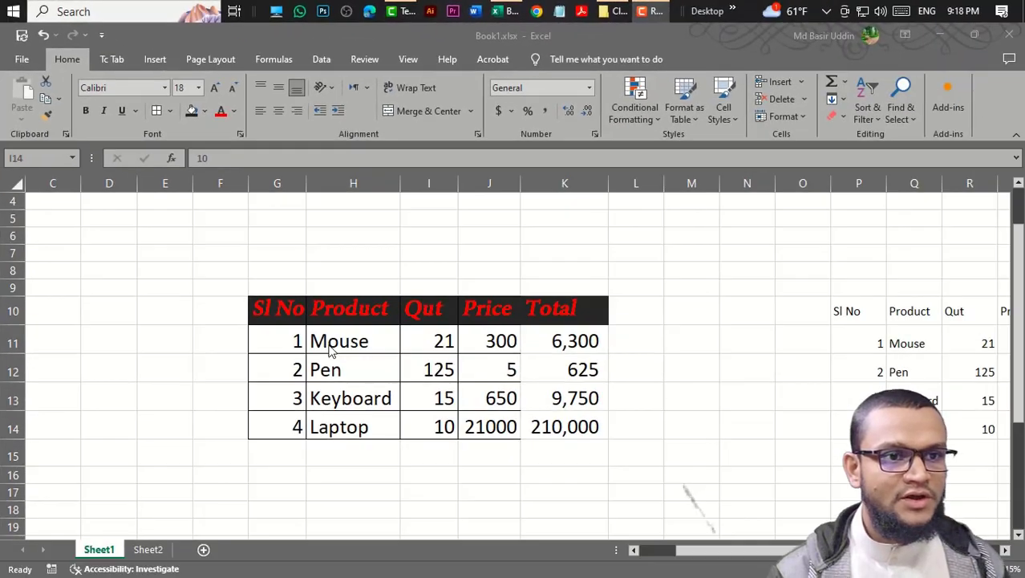
Set the font color of the product names in H11:H14 to light blue, and view the full font settings.
click(295, 341)
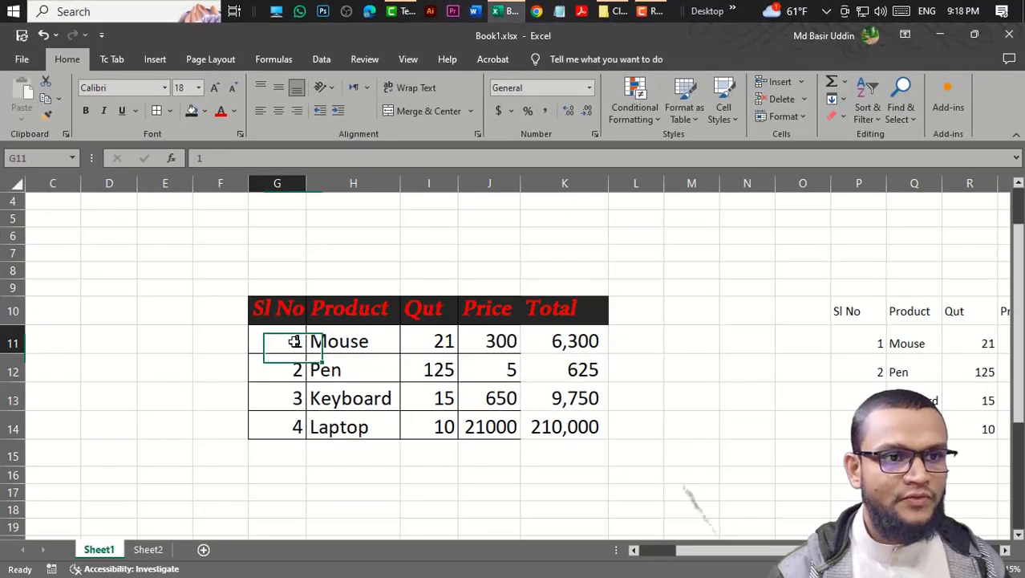
click(332, 431)
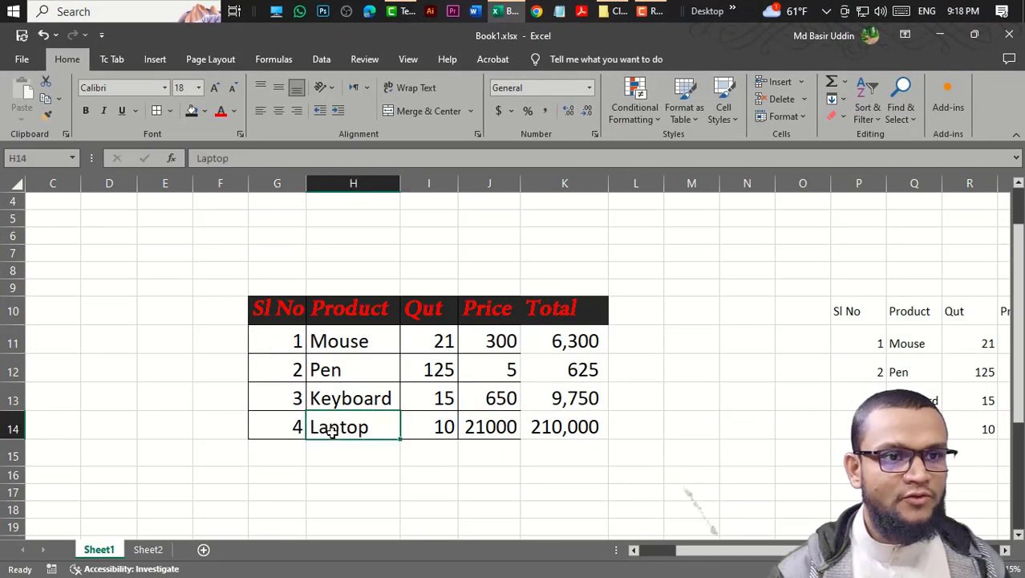
shift+click(342, 343)
click(233, 114)
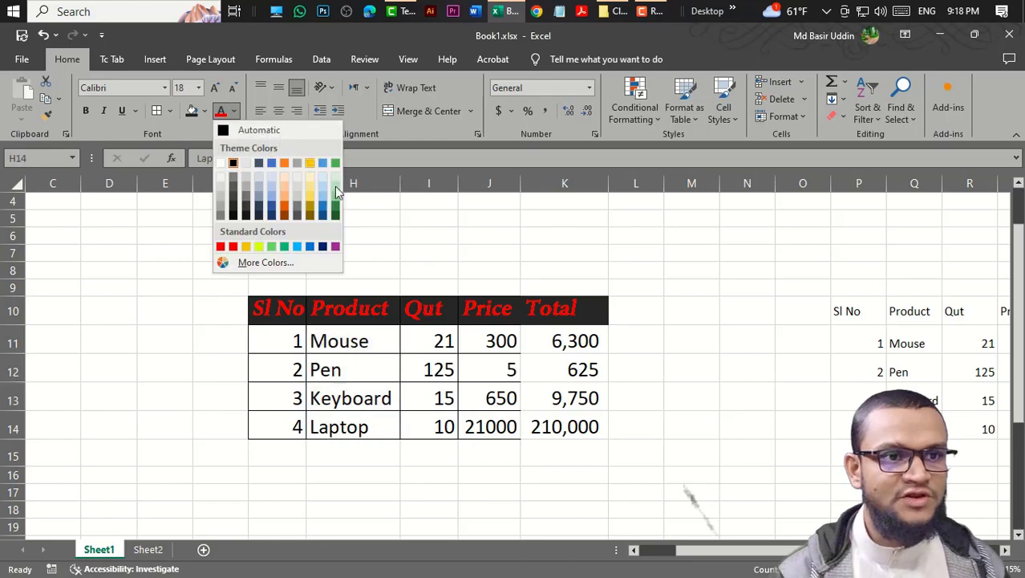
click(297, 247)
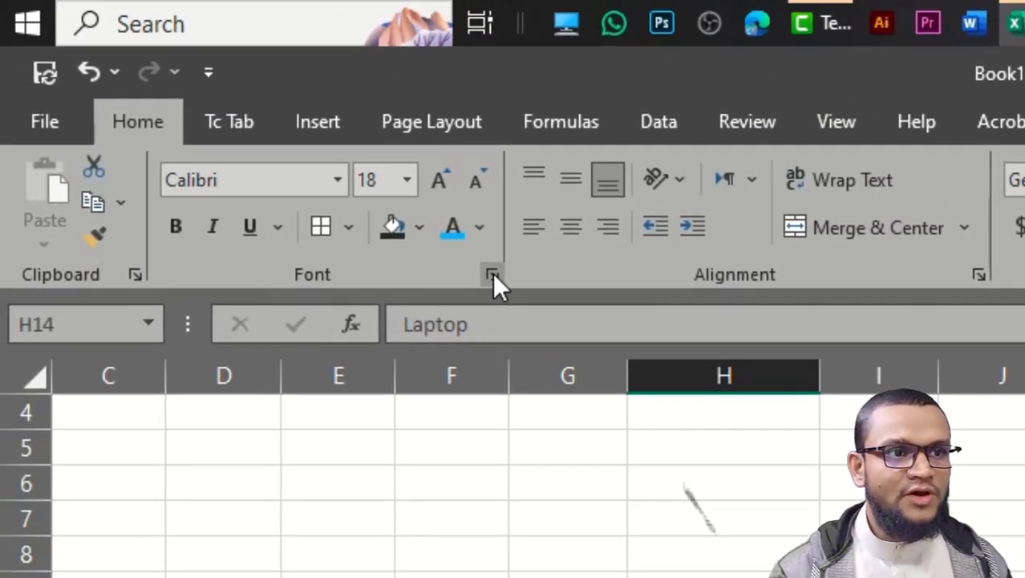
click(491, 273)
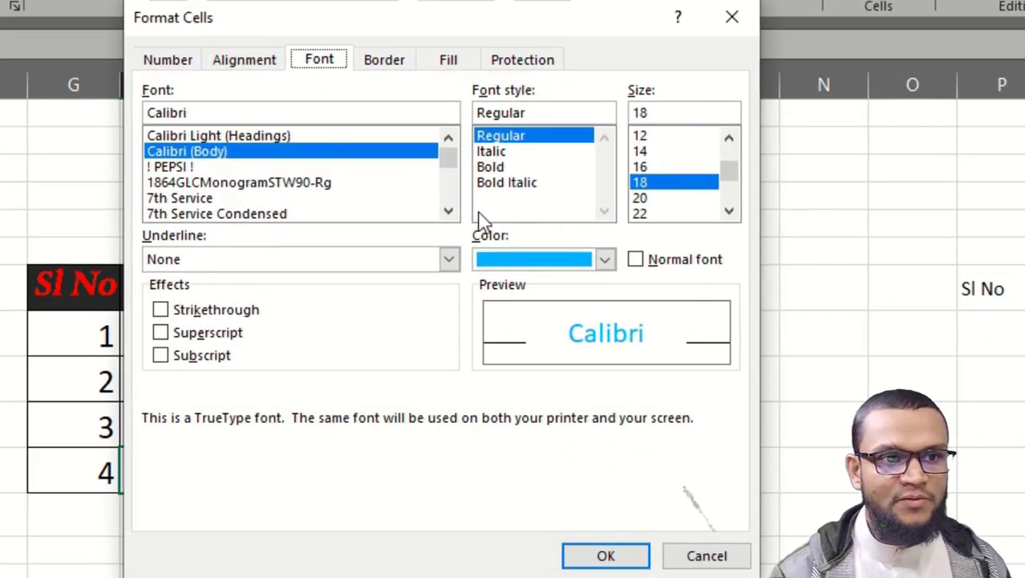
key(Return)
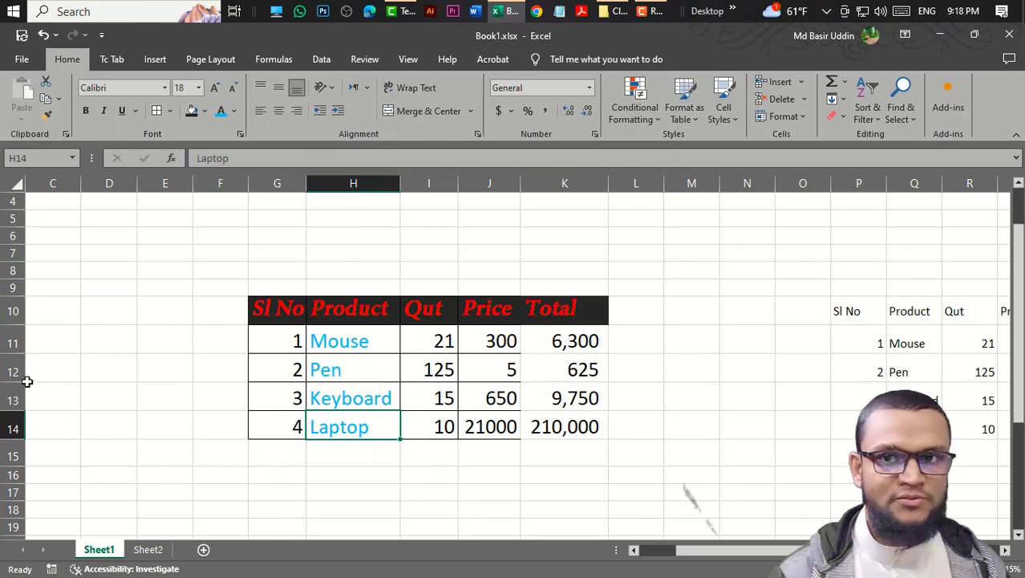
Enlarge row 12 to nearly three times its height and select the Pen cell.
drag(19, 380, 19, 433)
click(366, 413)
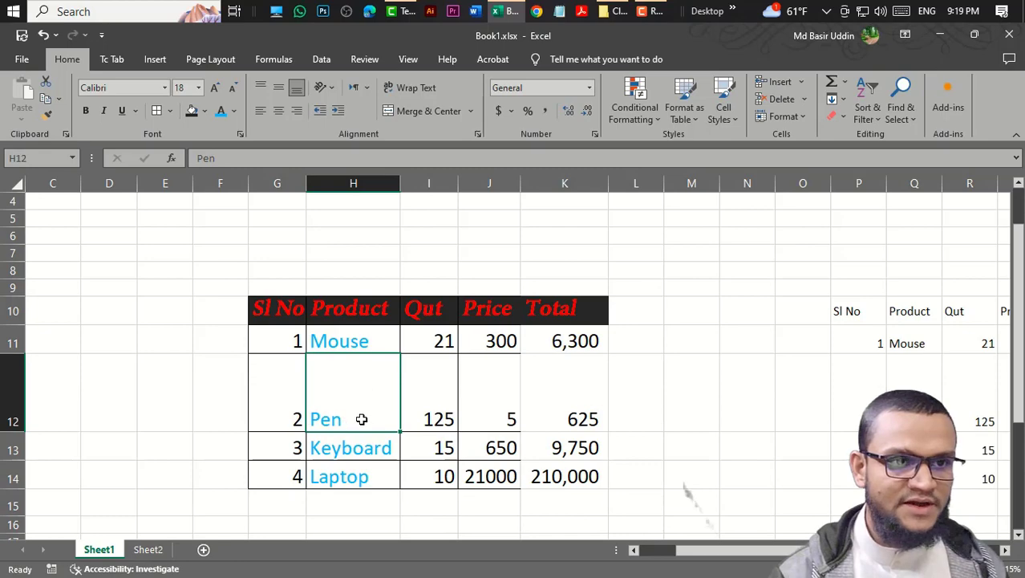
scroll(361, 383, down, 2)
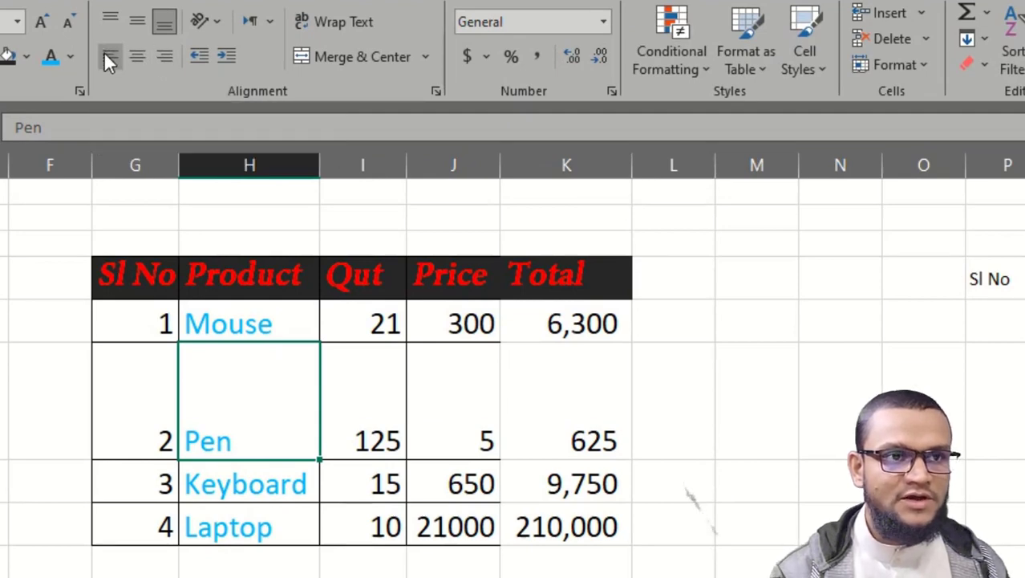
Try center, right, top and middle alignment on the Pen cell, ending with the text centered in both directions.
click(138, 58)
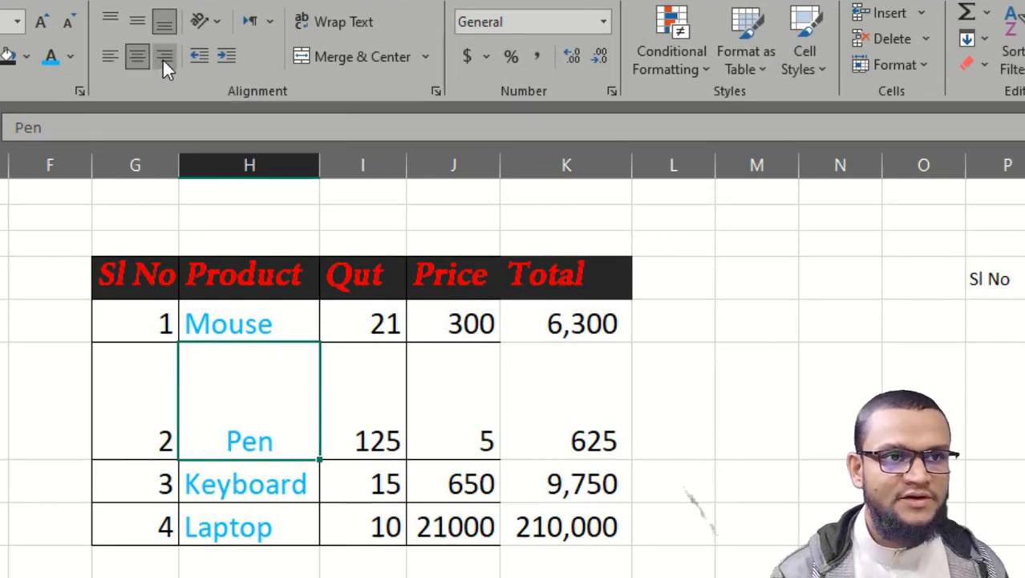
click(164, 58)
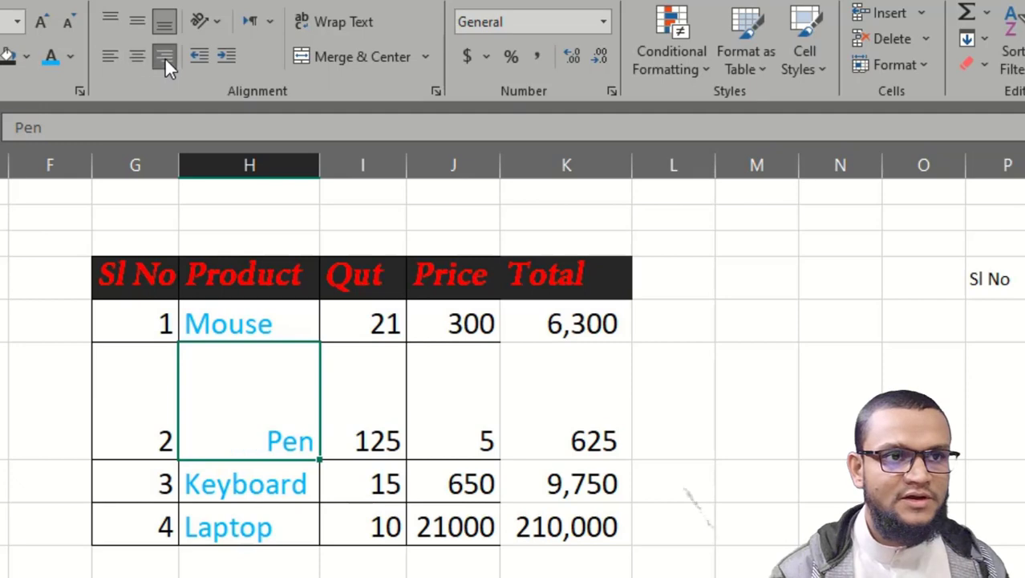
click(110, 24)
click(137, 24)
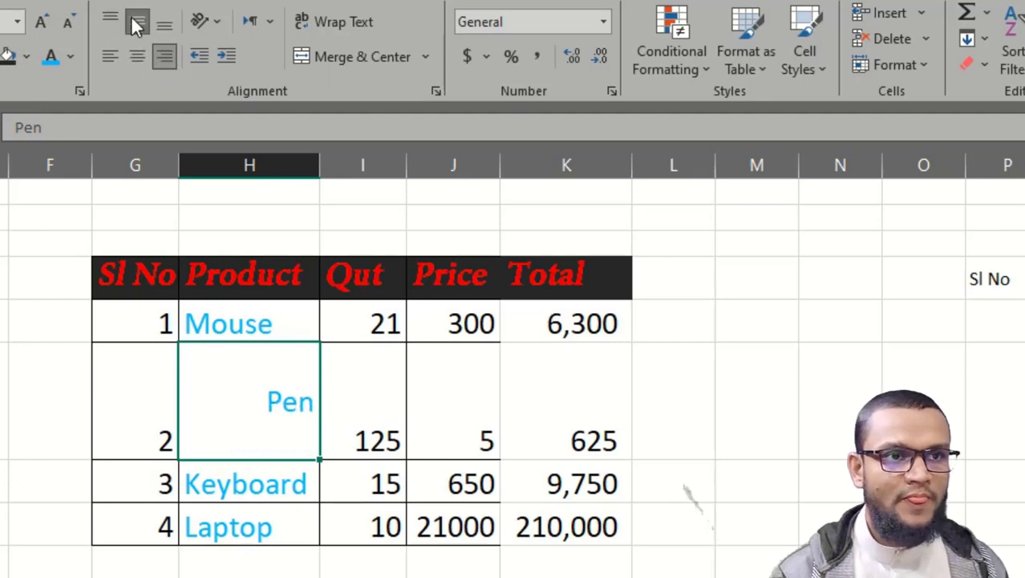
click(138, 56)
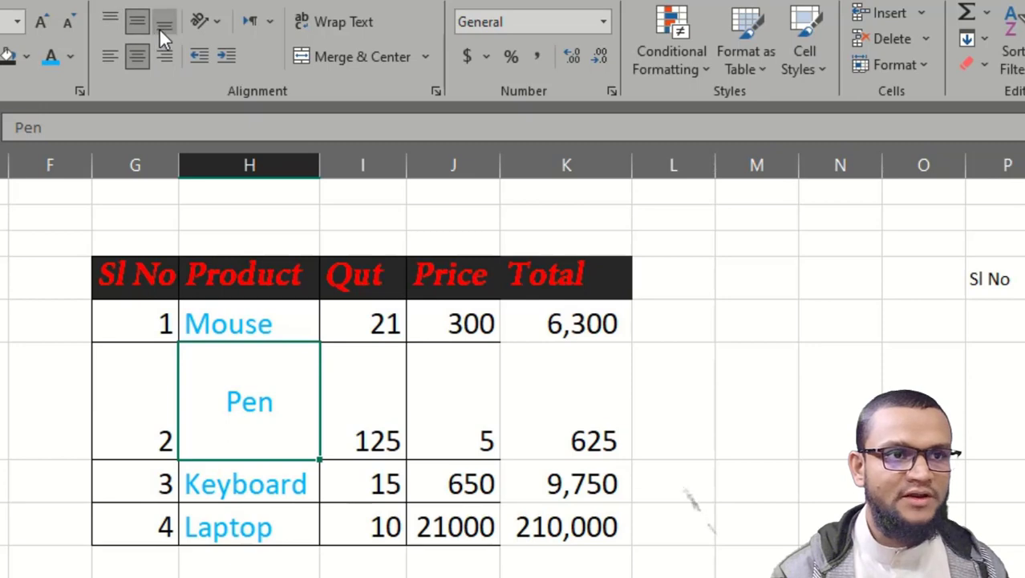
Align the Pen text left, try bottom and middle alignment, and finish with it at the top of the cell.
click(110, 56)
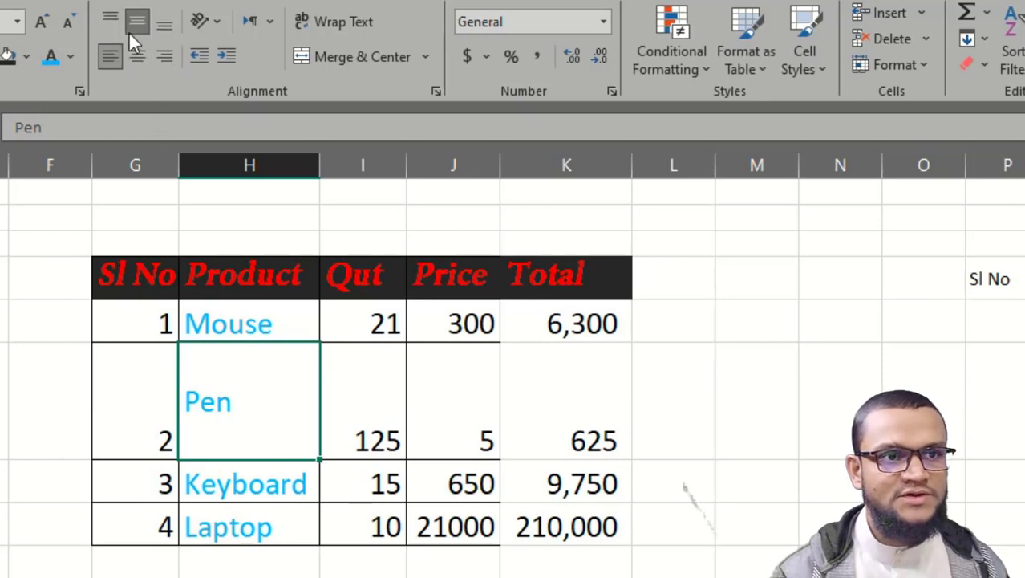
click(163, 24)
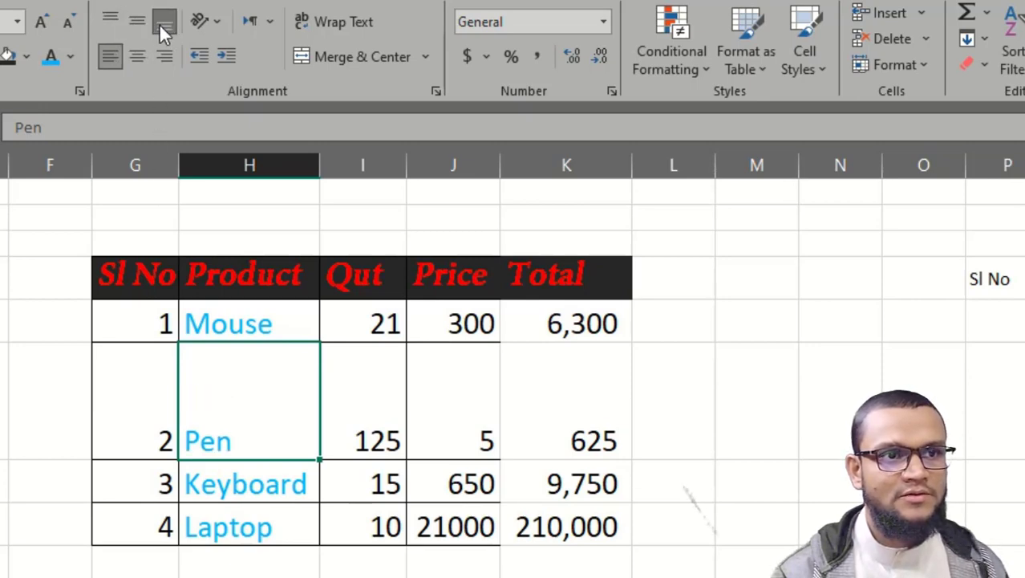
click(136, 24)
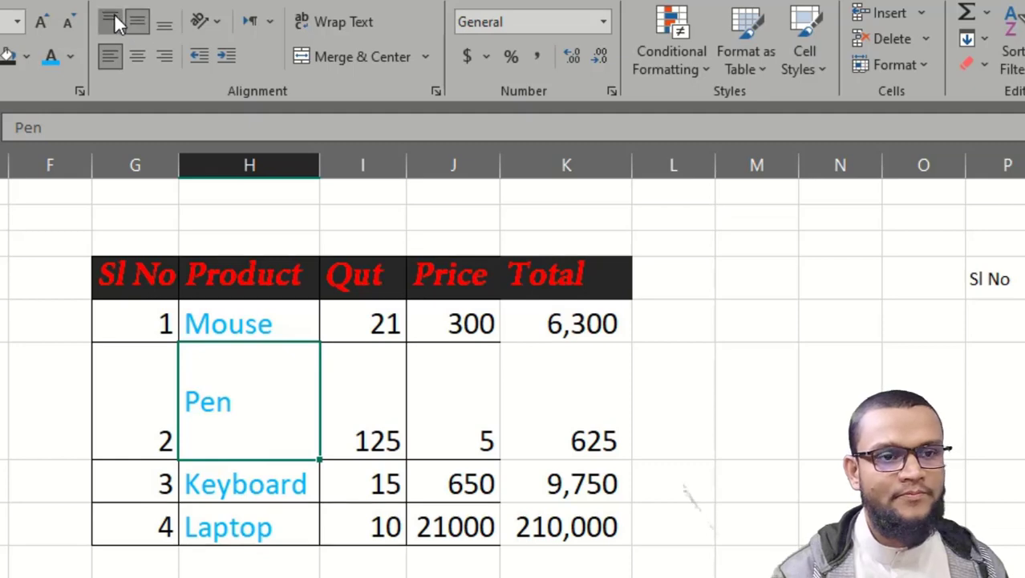
click(114, 16)
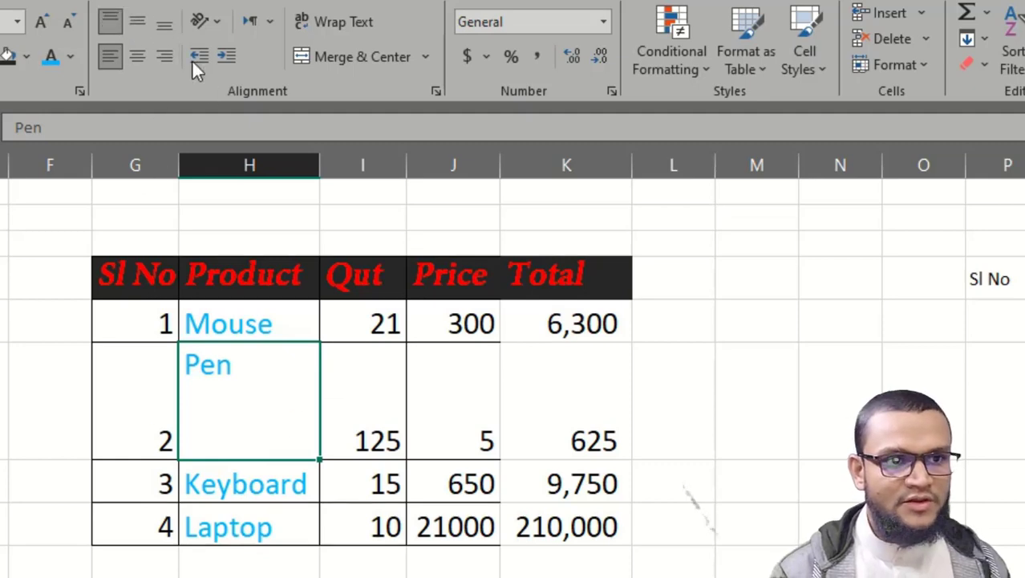
Enlarge row 13 to slightly more than the height of row 12, with the Keyboard cell selected.
click(271, 467)
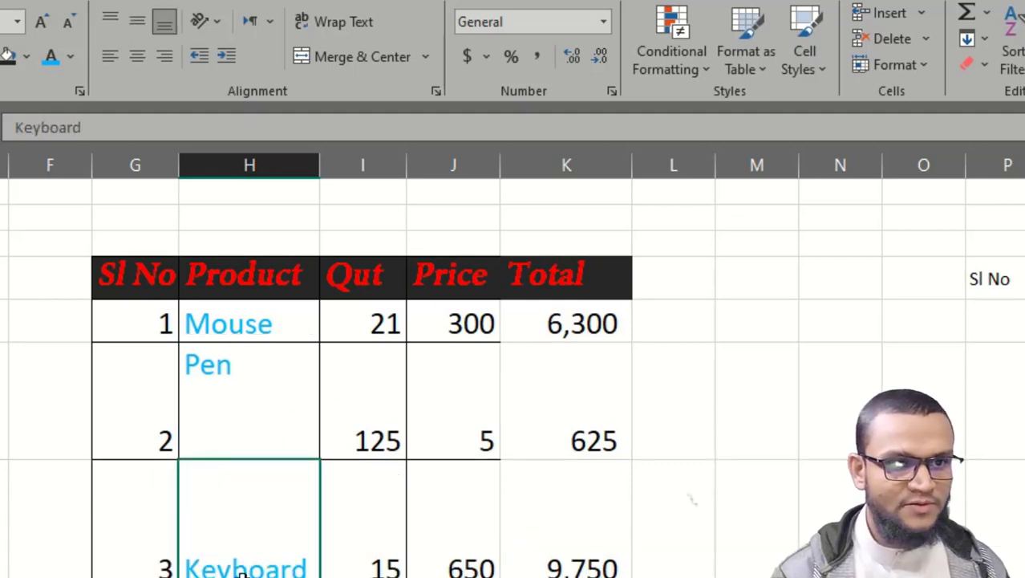
scroll(273, 481, down, 1)
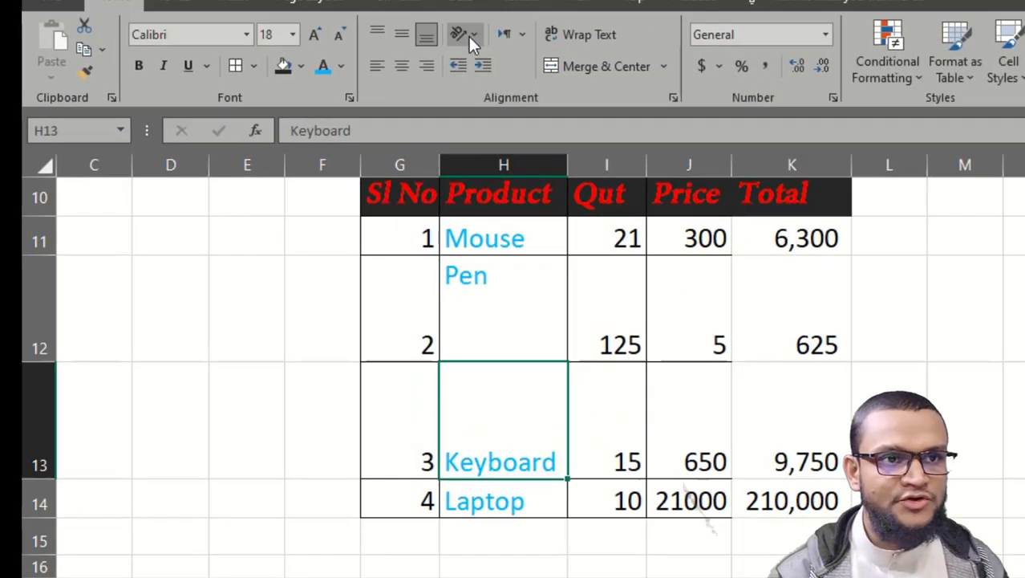
Try angling the Keyboard cell's text counterclockwise and clockwise.
click(472, 36)
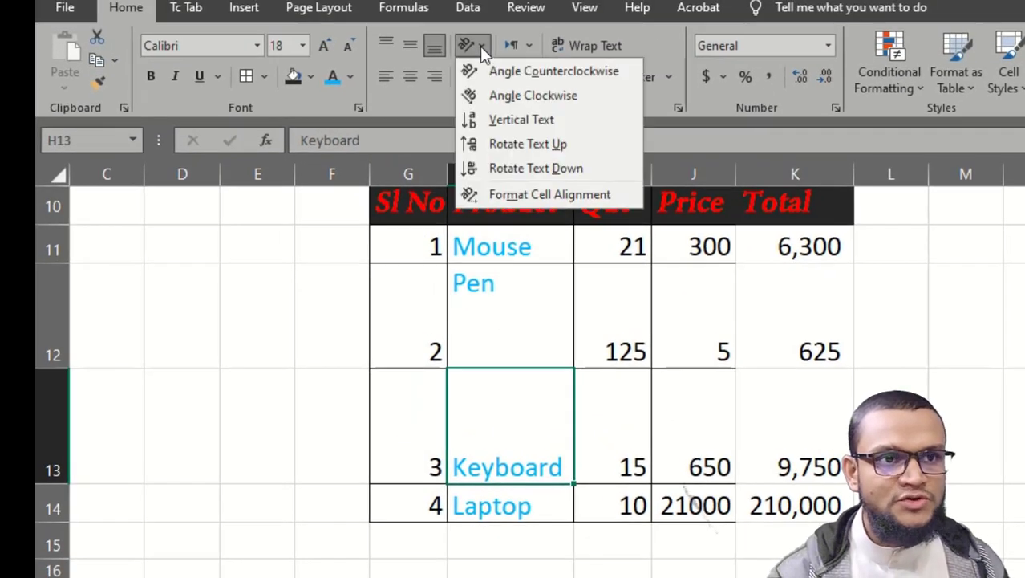
click(518, 72)
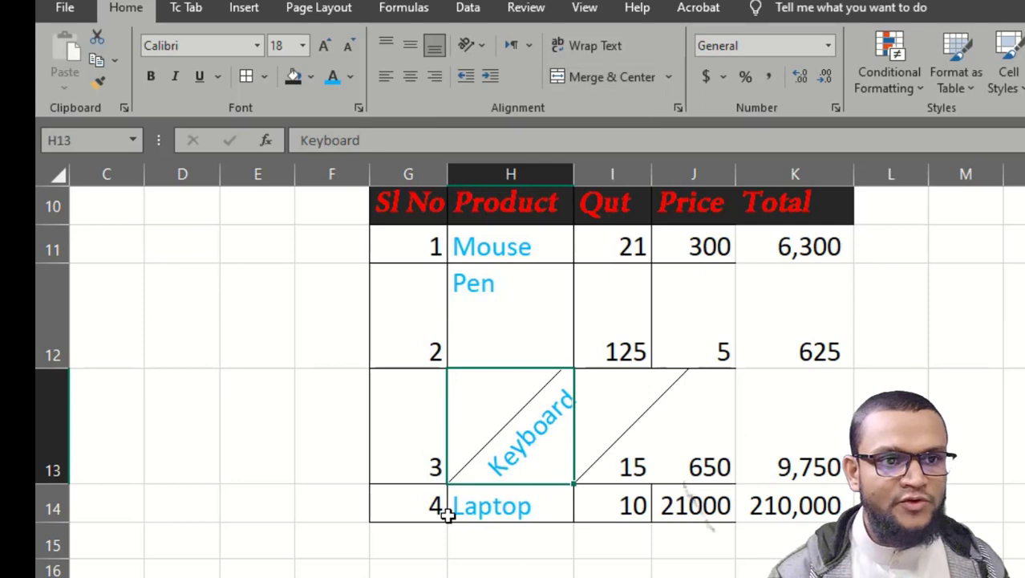
click(475, 46)
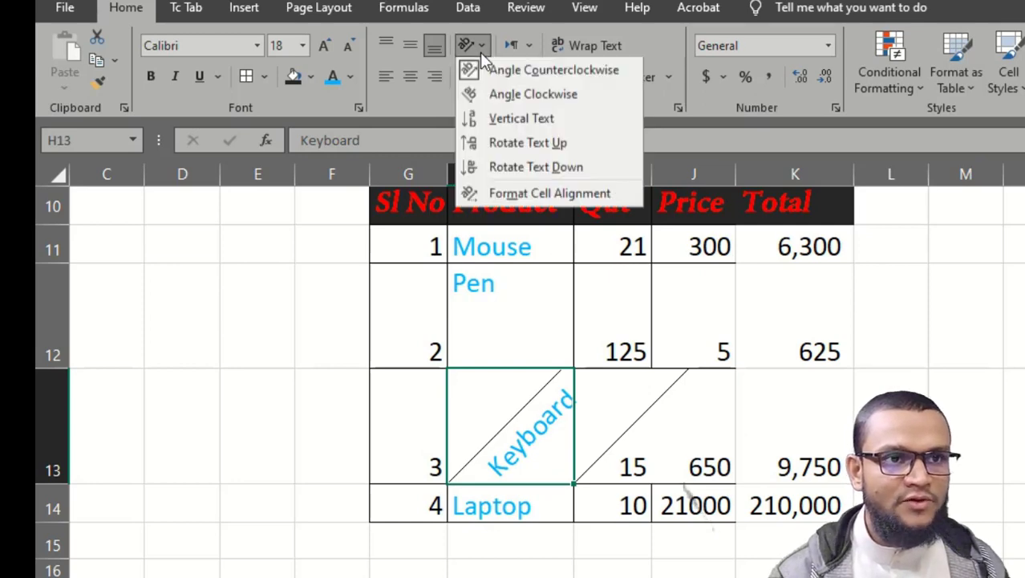
click(554, 98)
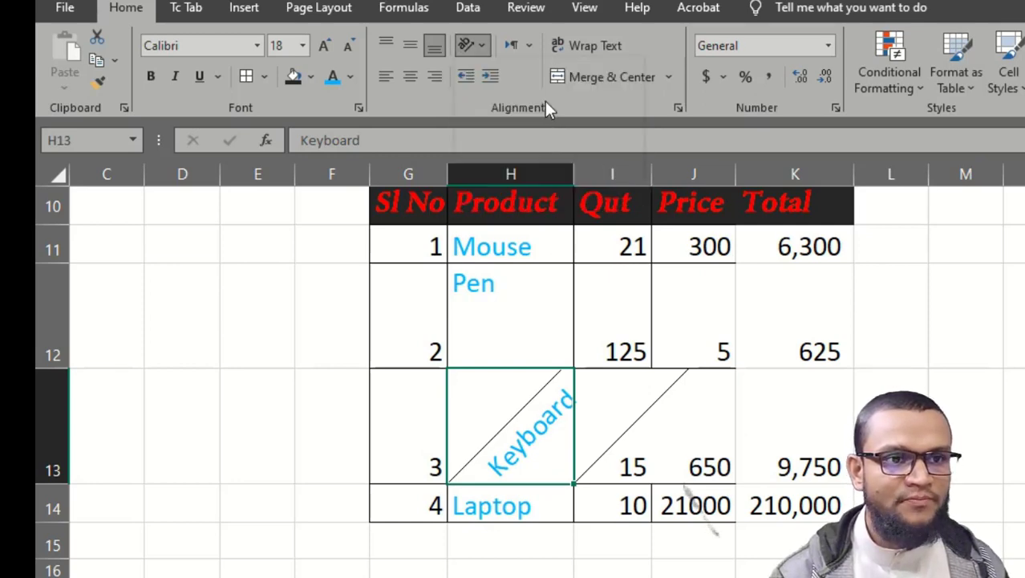
Try the Vertical Text orientation on the Keyboard cell and look over the stacked letters.
click(480, 48)
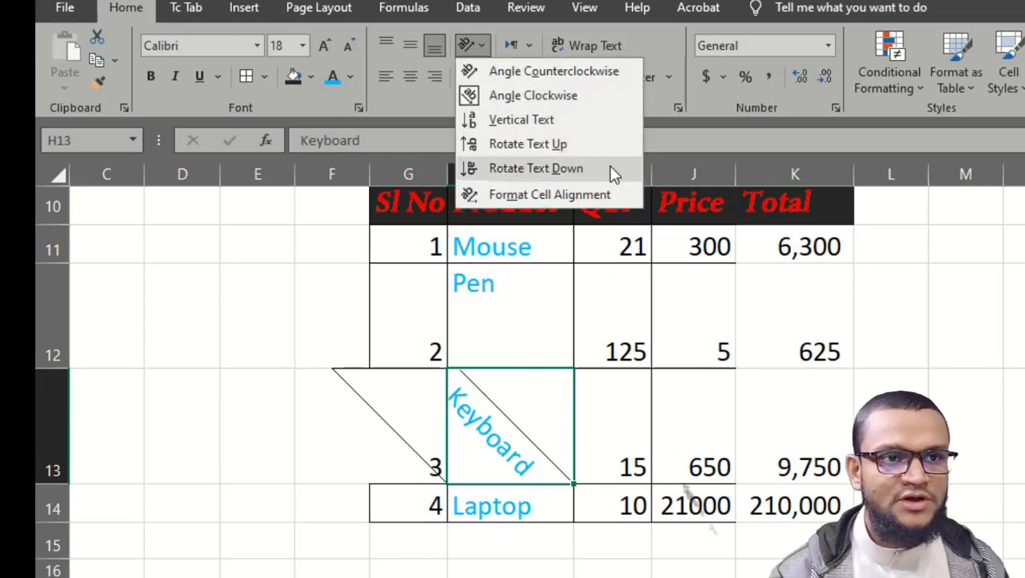
click(518, 123)
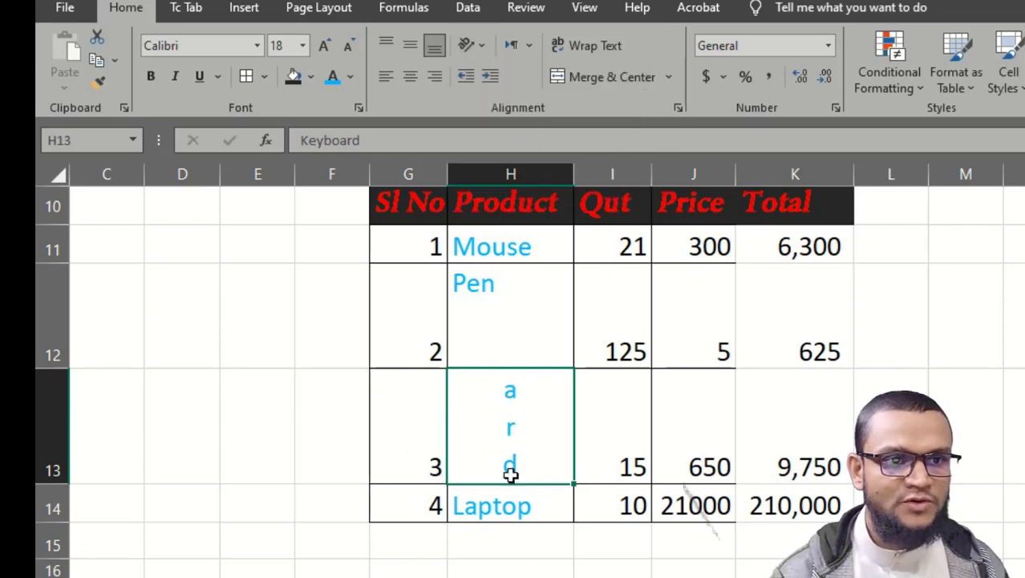
scroll(508, 437, down, 3)
scroll(513, 465, up, 6)
scroll(526, 536, down, 1)
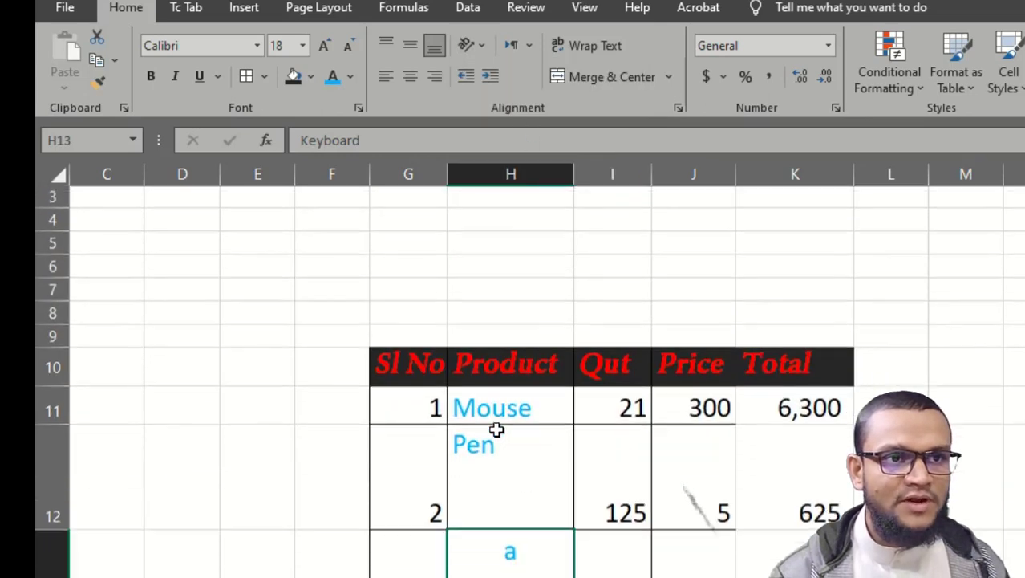
Try Rotate Text Up and Rotate Text Down on the Keyboard cell.
click(481, 47)
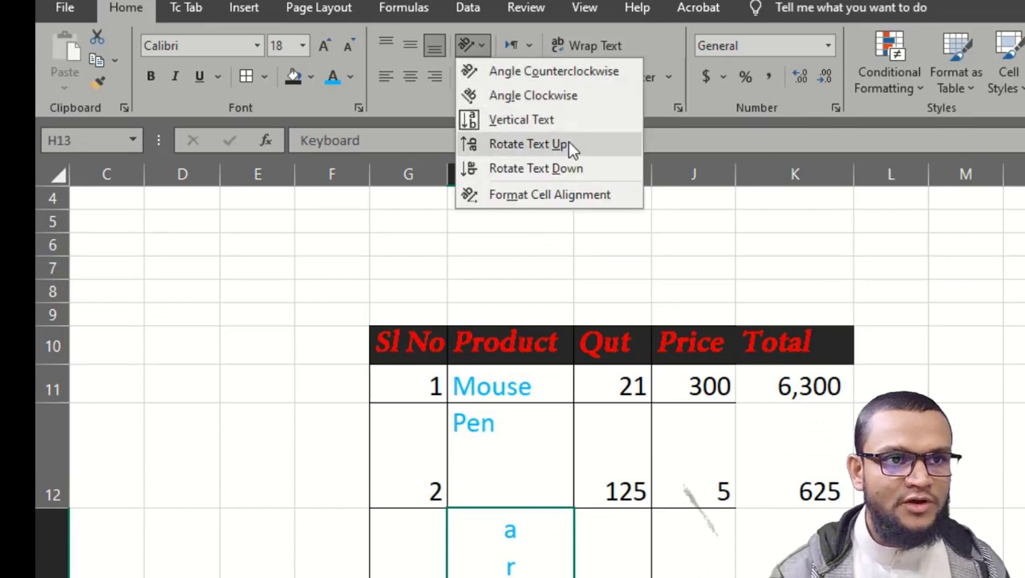
click(549, 148)
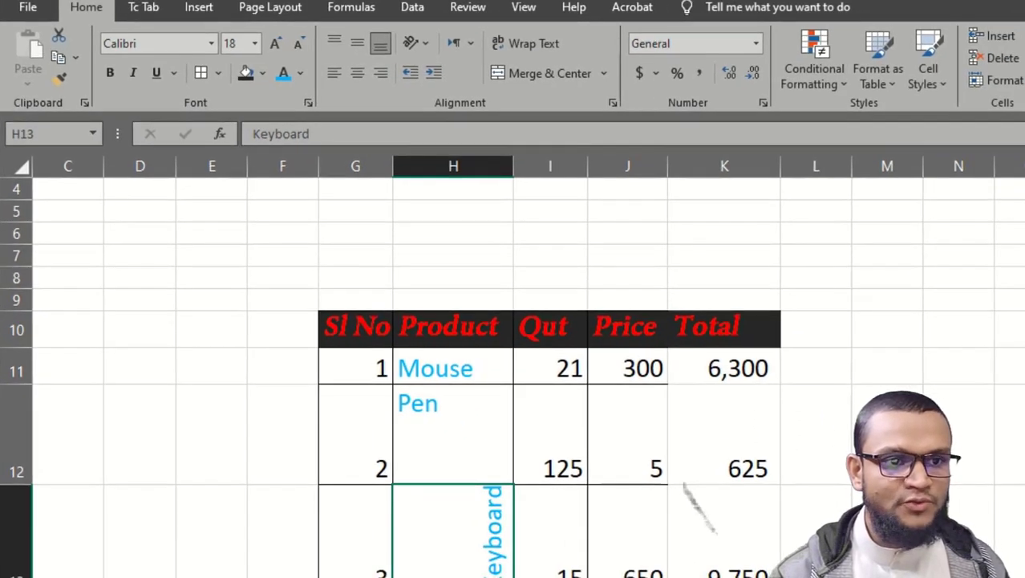
click(428, 43)
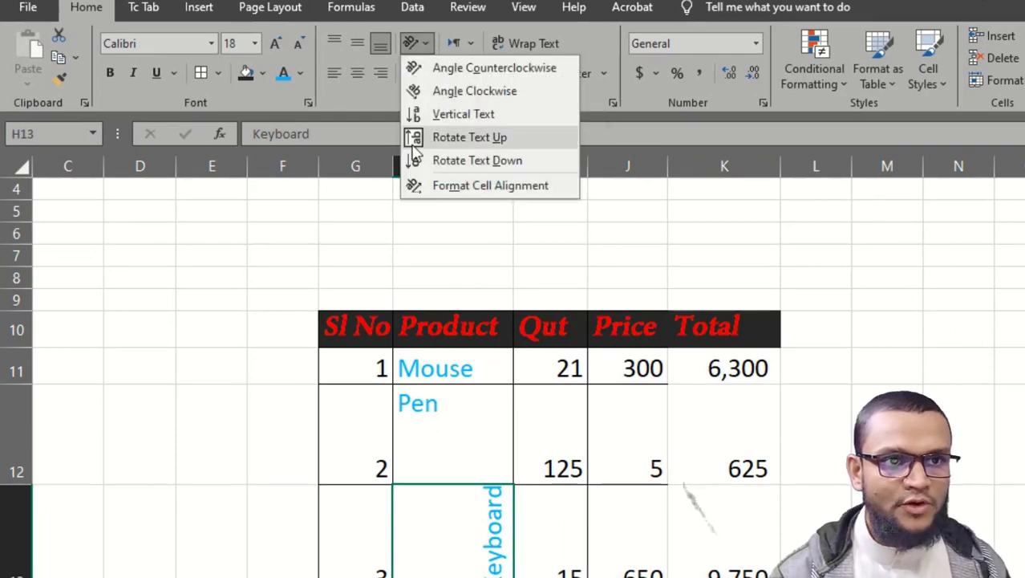
click(476, 163)
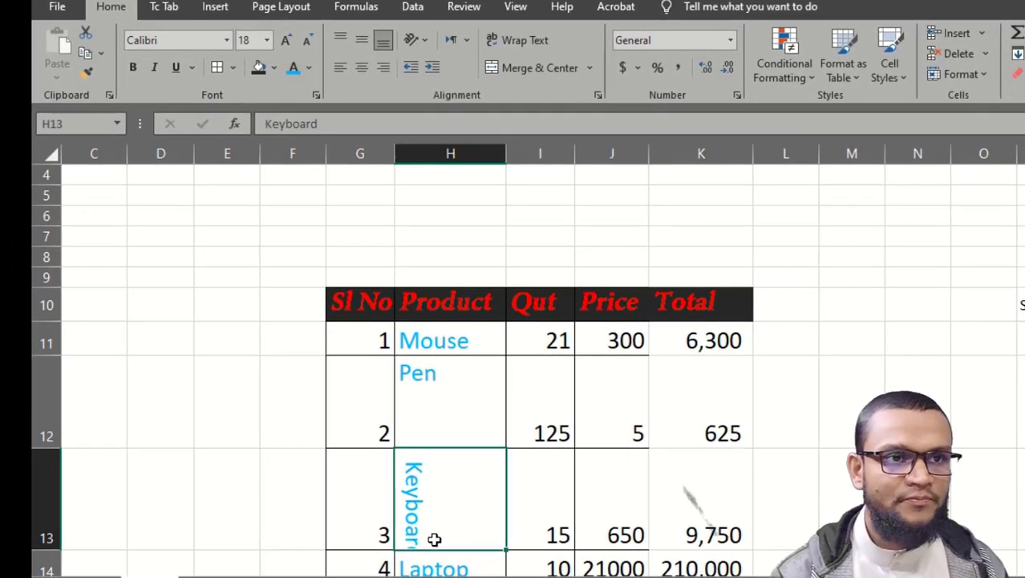
click(421, 43)
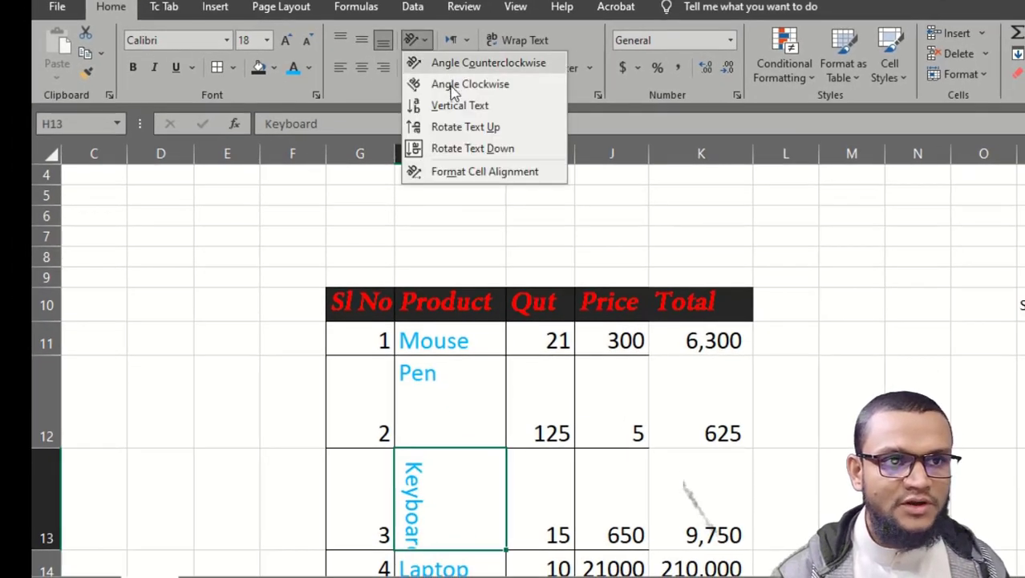
click(499, 173)
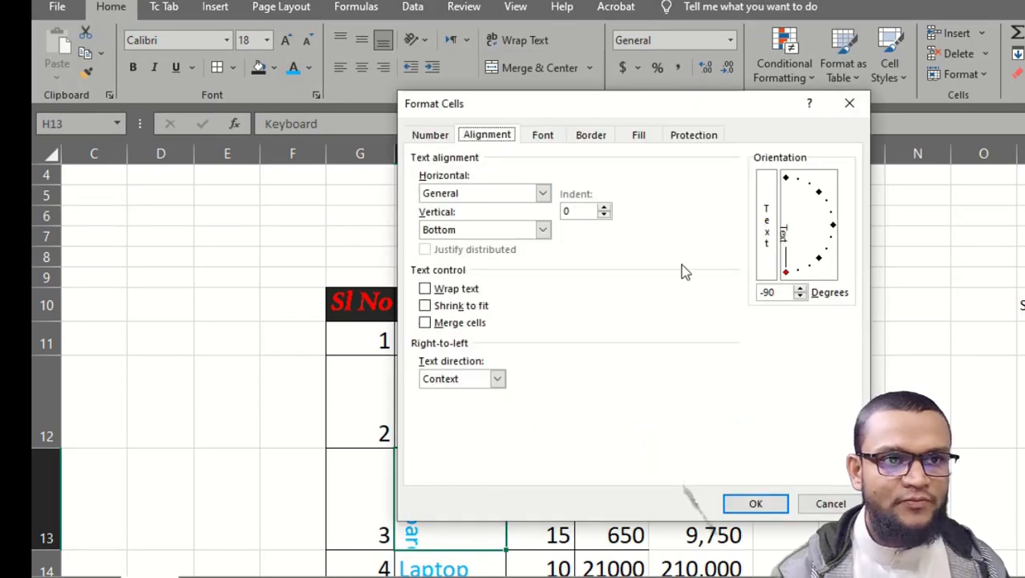
drag(621, 112, 911, 96)
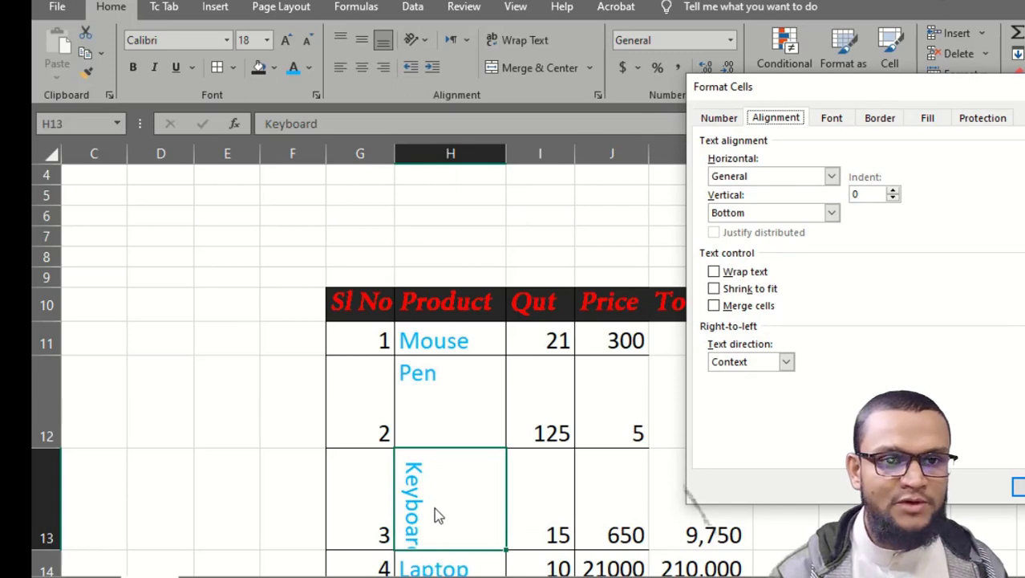
key(Escape)
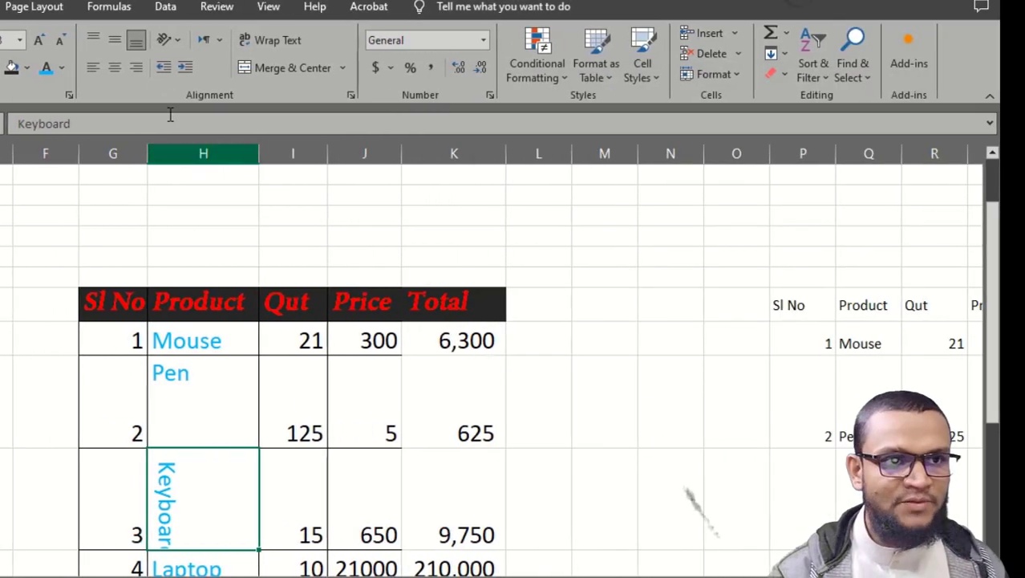
Set the Keyboard cell's text orientation to 0 degrees in the cell alignment settings.
click(180, 44)
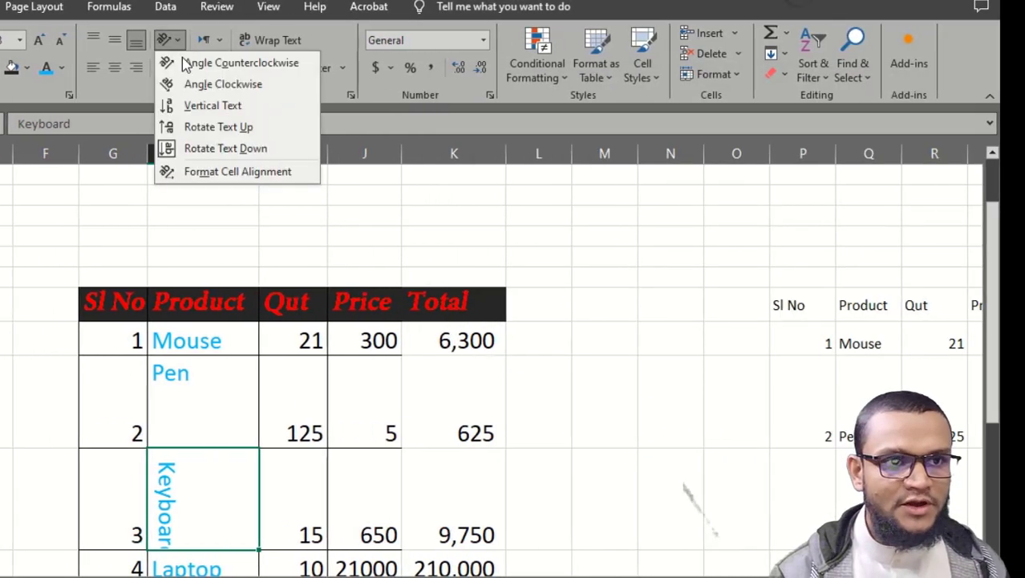
click(214, 174)
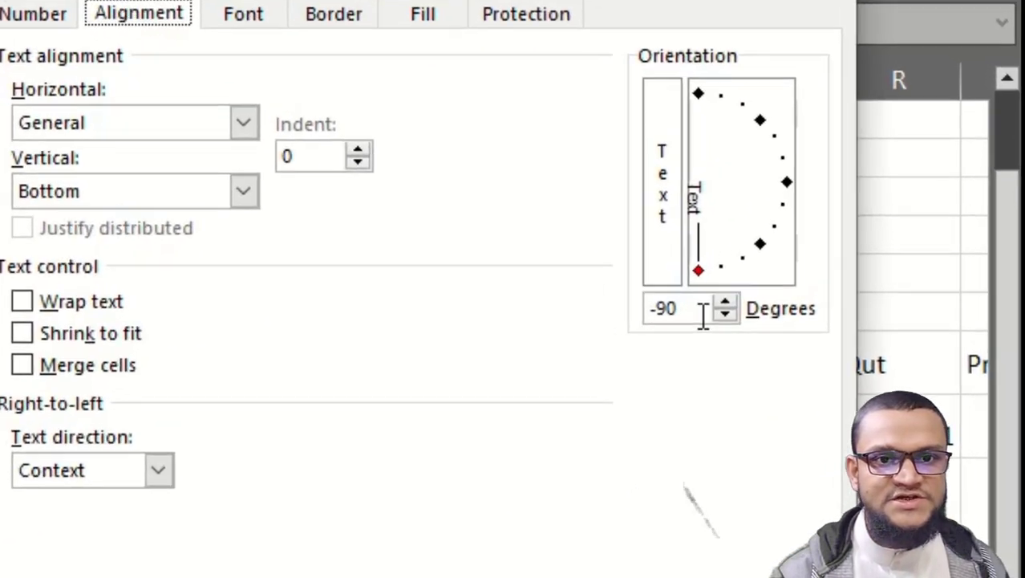
click(607, 318)
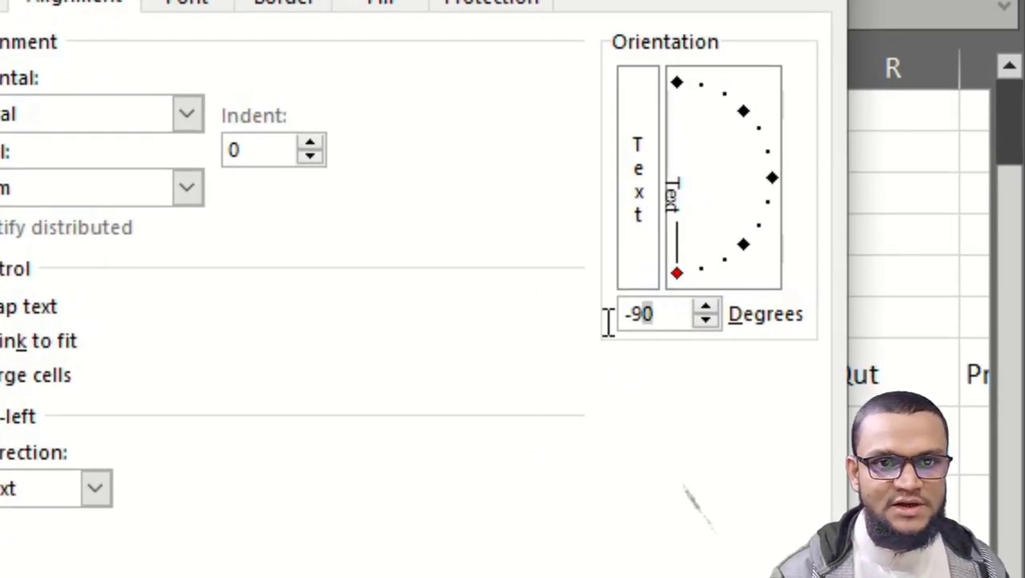
drag(661, 313, 588, 322)
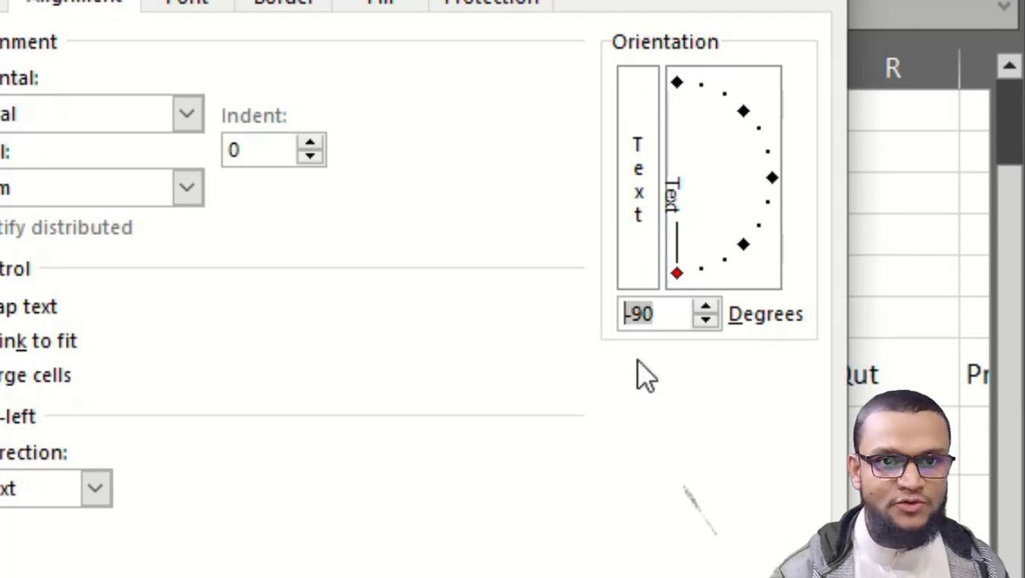
text(0)
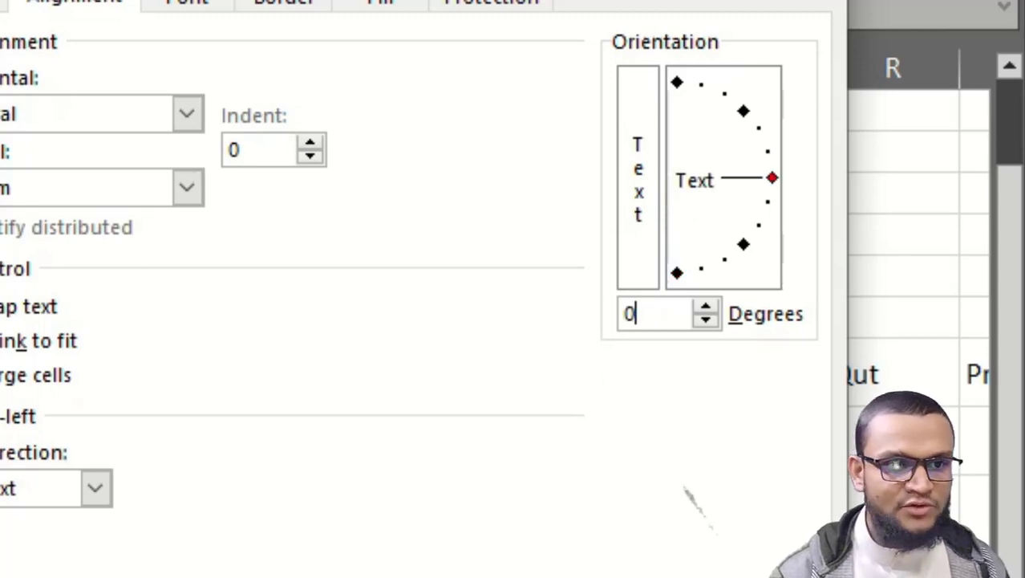
key(Return)
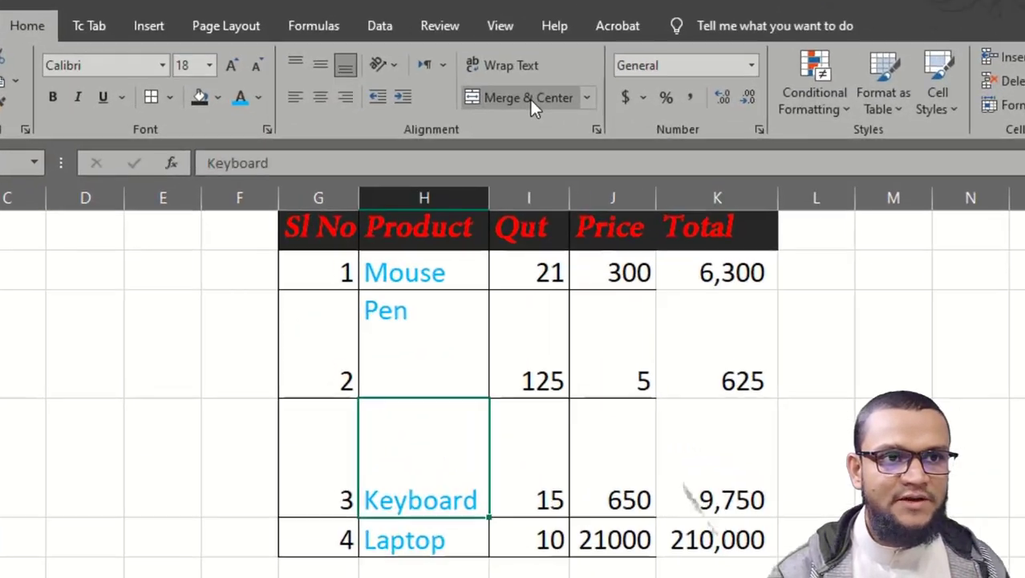
Merge and center the empty range G5:K7 above the table.
scroll(531, 103, down, 2)
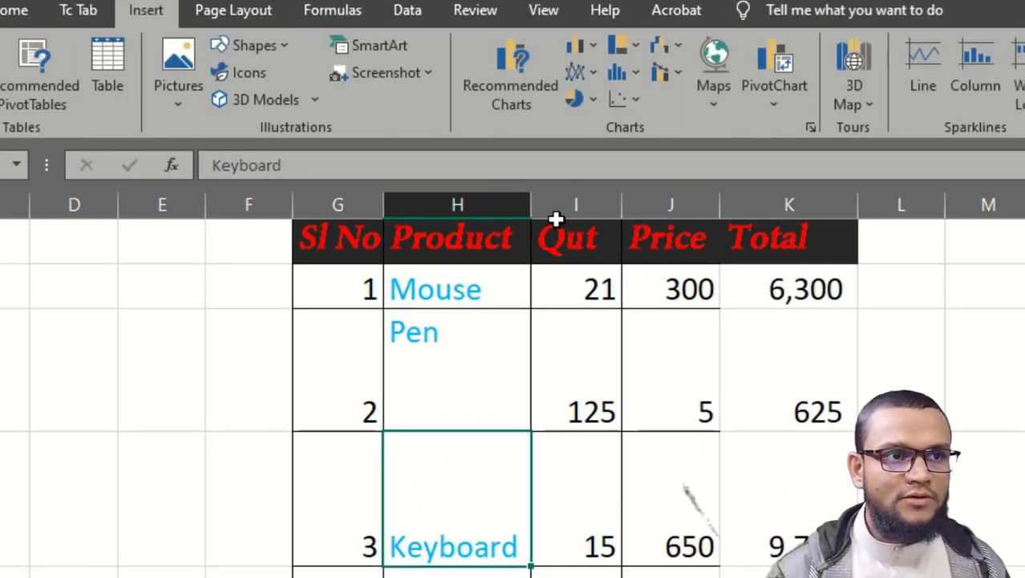
scroll(417, 88, down, 1)
scroll(449, 208, up, 3)
click(327, 331)
scroll(335, 308, down, 1)
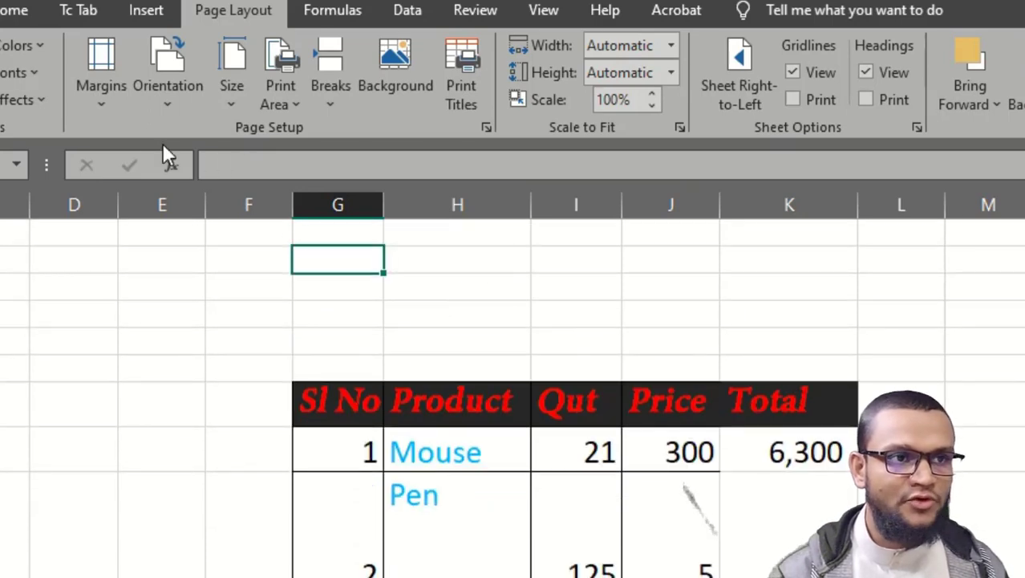
click(102, 90)
click(5, 8)
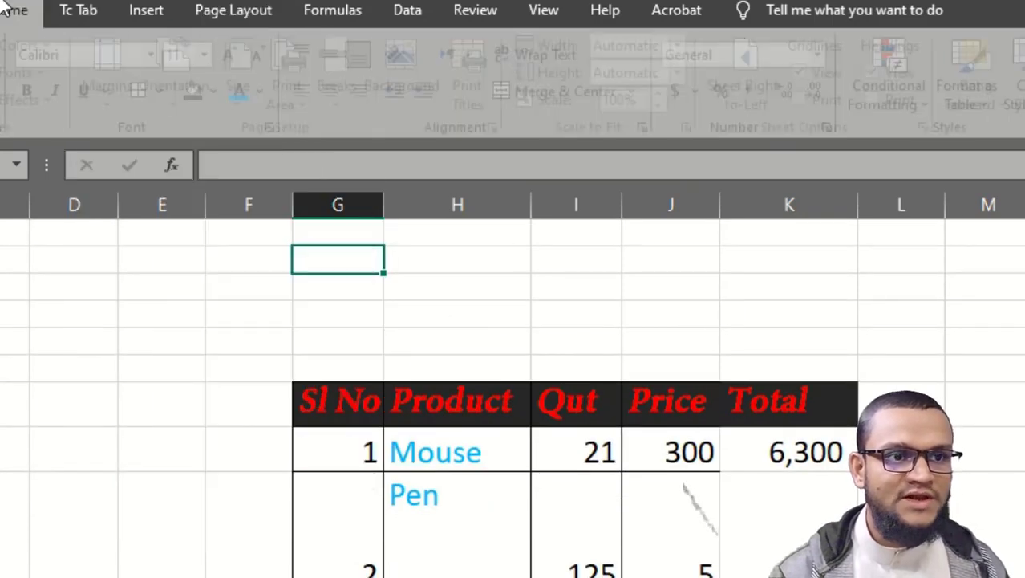
shift+click(780, 308)
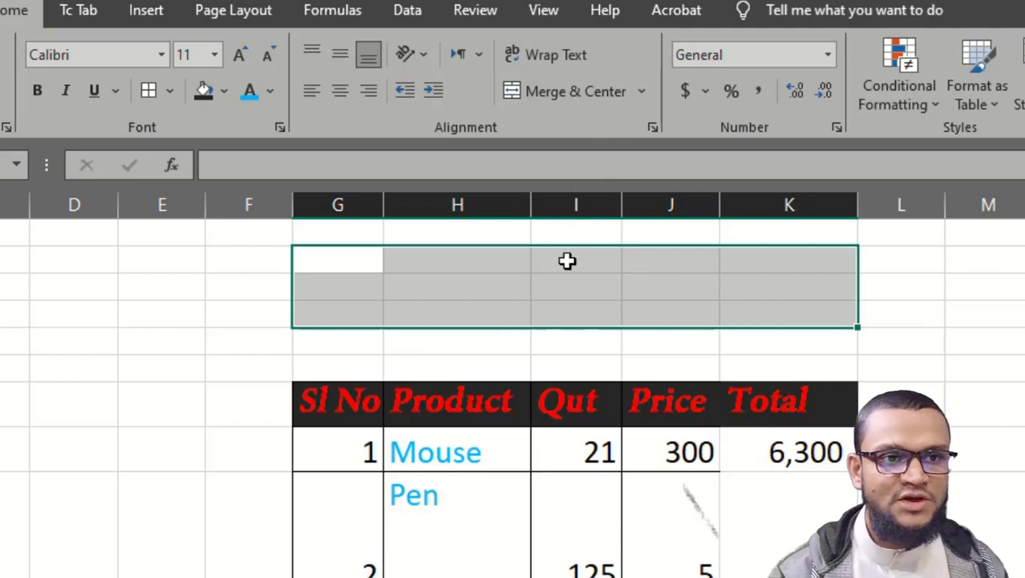
click(560, 92)
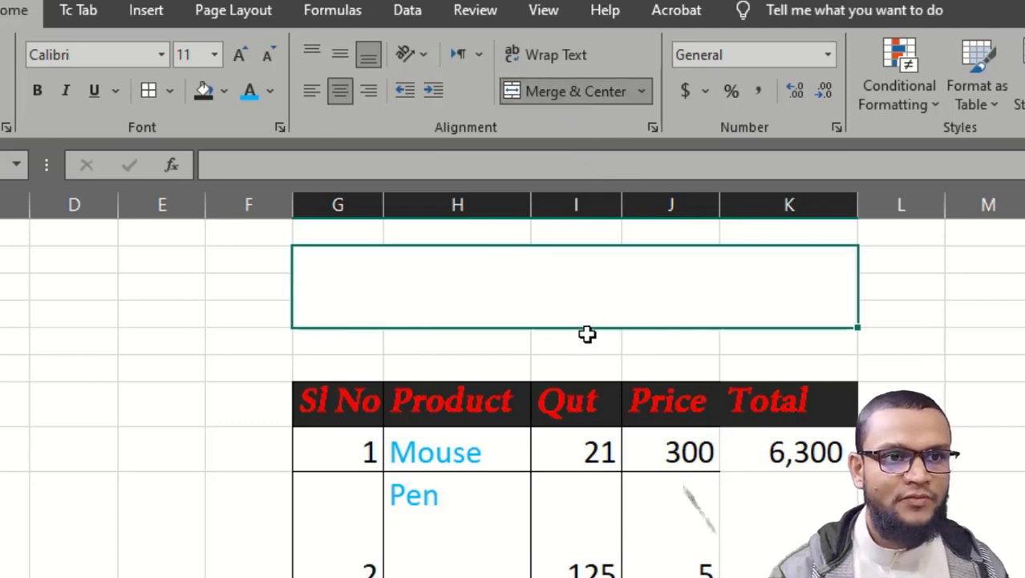
Open the merged block above the table for editing, leave it empty, and split it back into separate cells.
double_click(577, 300)
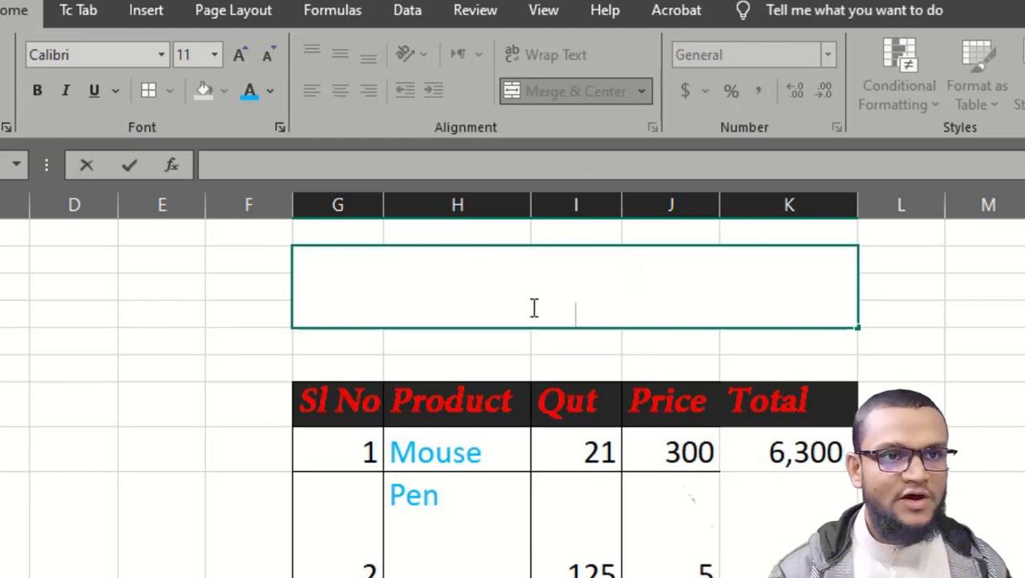
click(972, 288)
click(714, 301)
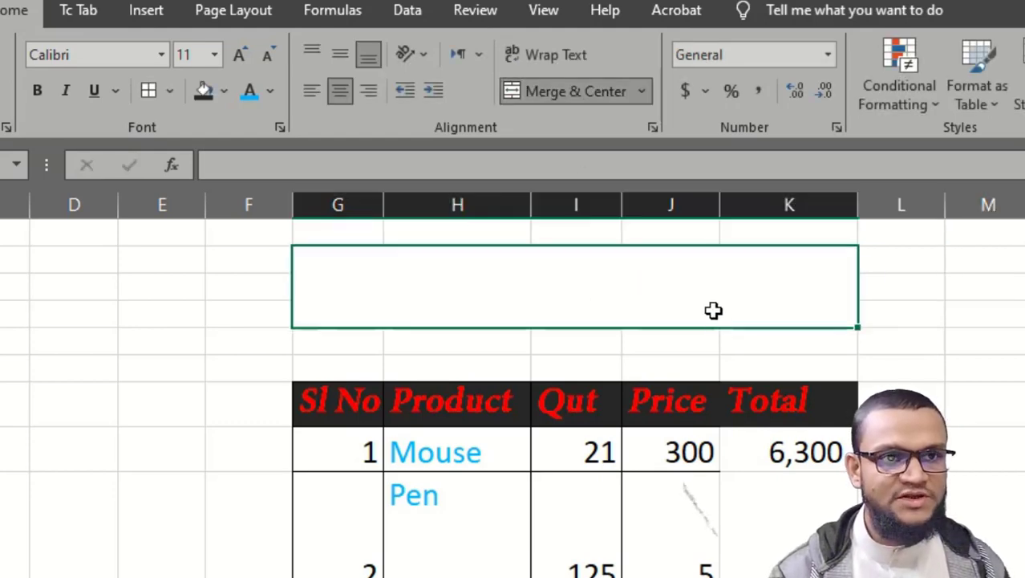
click(594, 97)
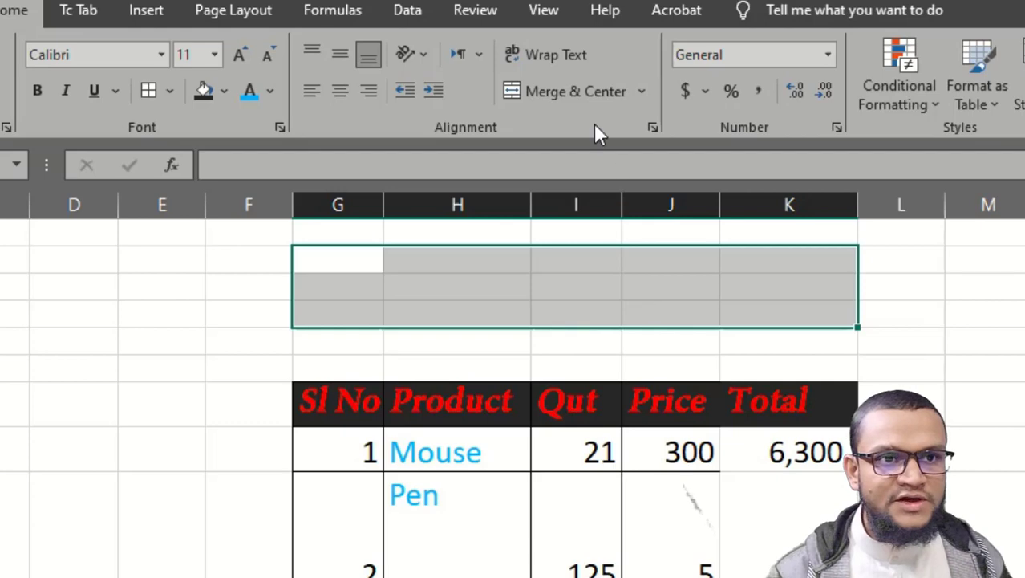
Apply Merge Across to G5:K7 and select the merged rows one at a time to check them.
click(642, 93)
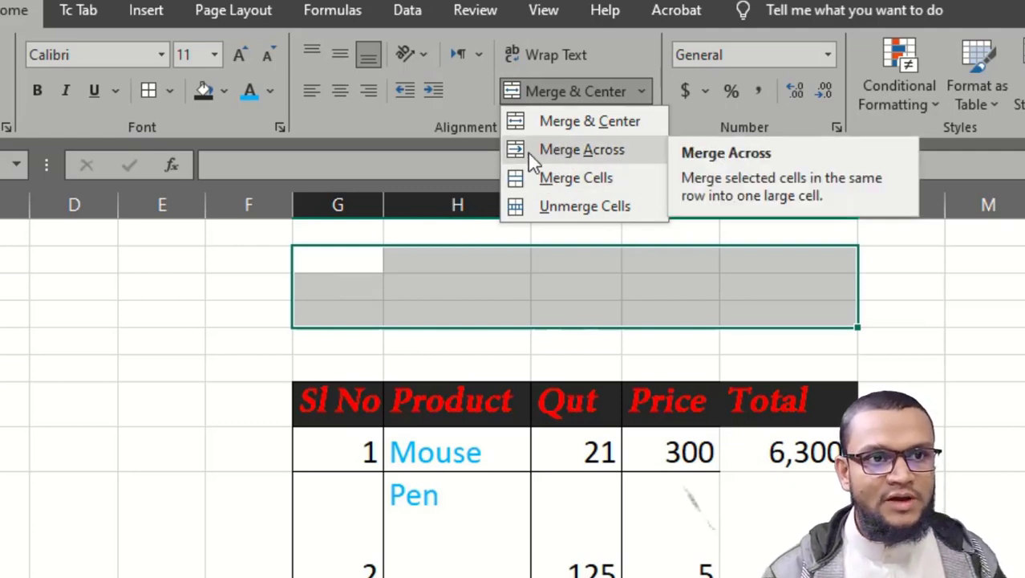
click(577, 151)
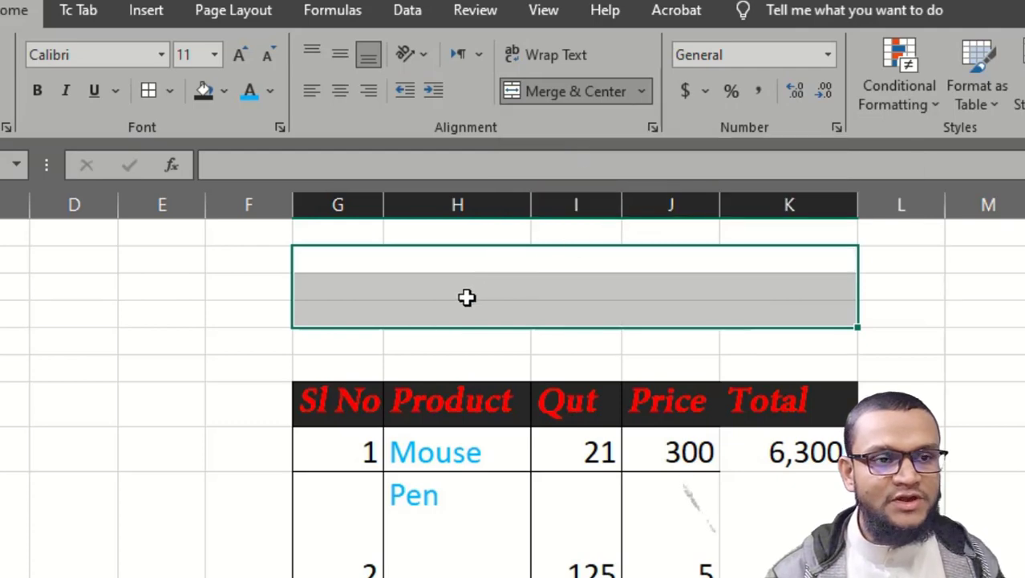
key(ctrl+z)
key(ctrl+z)
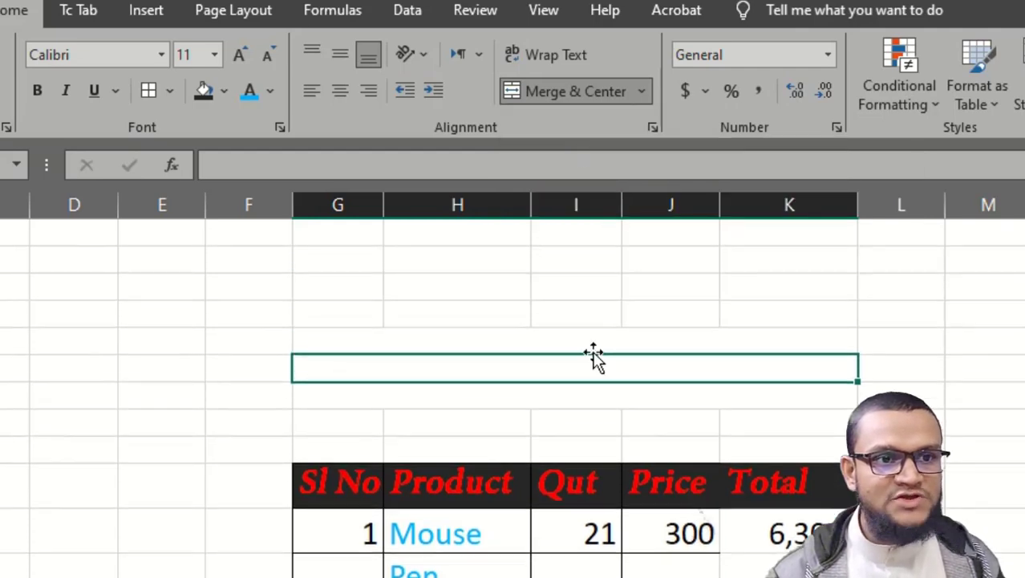
click(505, 343)
click(517, 370)
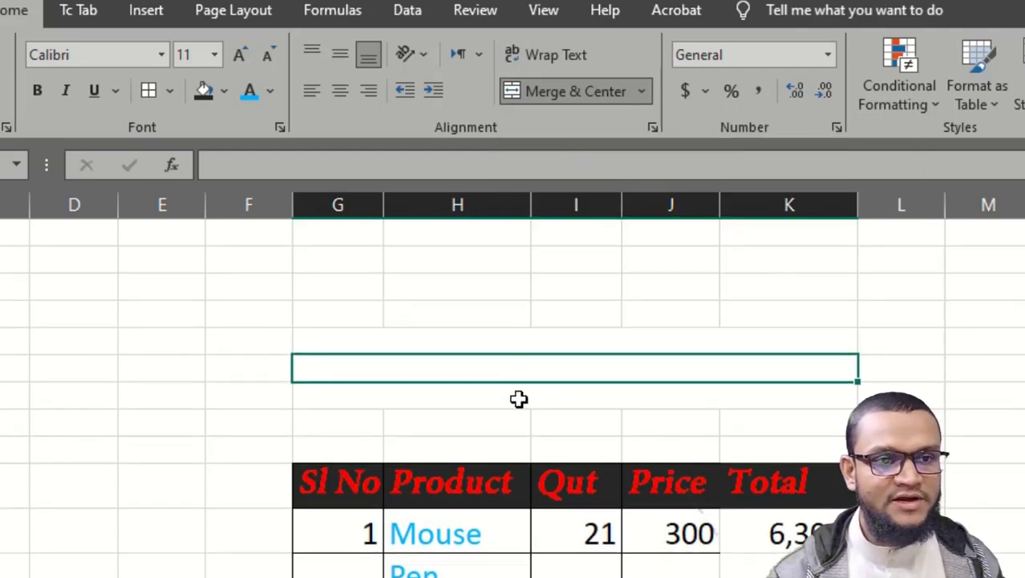
click(519, 399)
Unmerge the three merged rows above the table back into individual cells.
drag(521, 344, 529, 397)
click(642, 91)
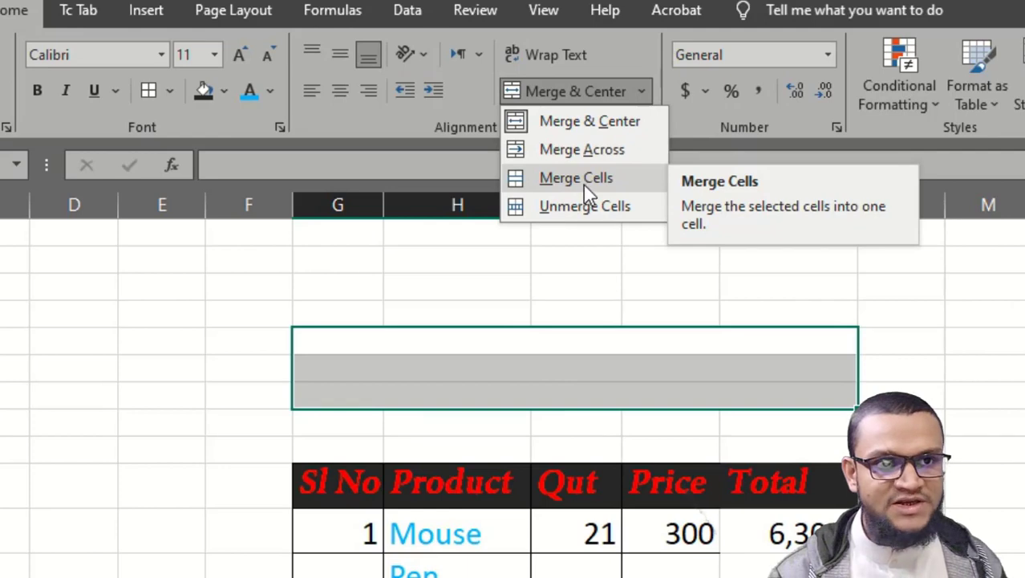
click(577, 209)
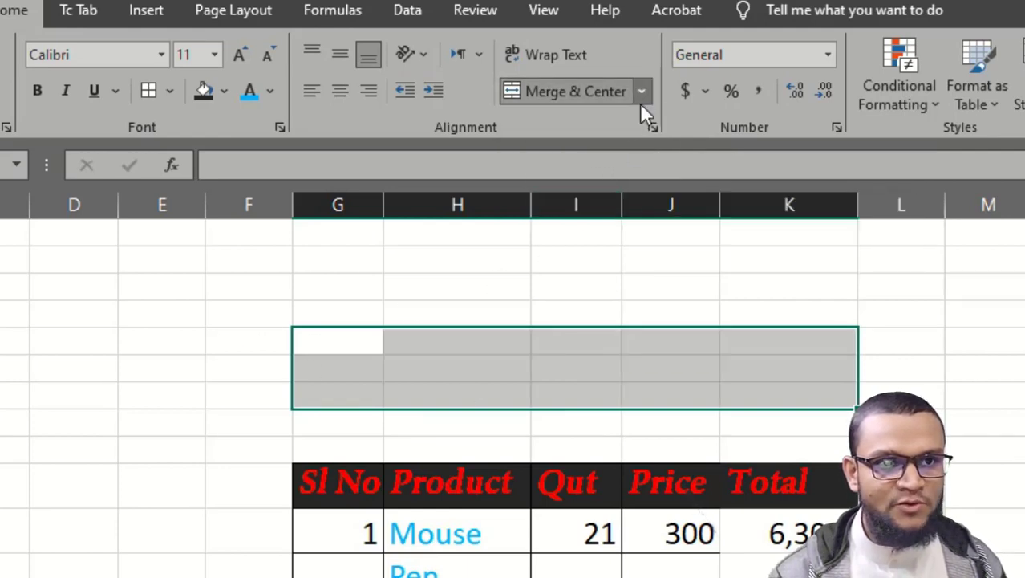
Apply Merge Cells to G5:K7 and open the merged block for editing, leaving it empty.
click(641, 102)
click(588, 181)
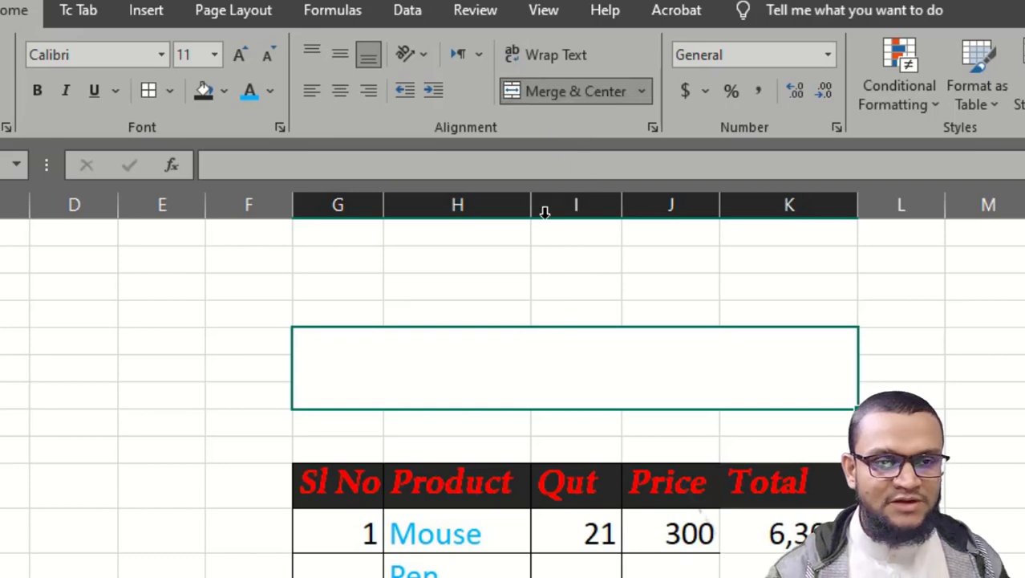
double_click(555, 383)
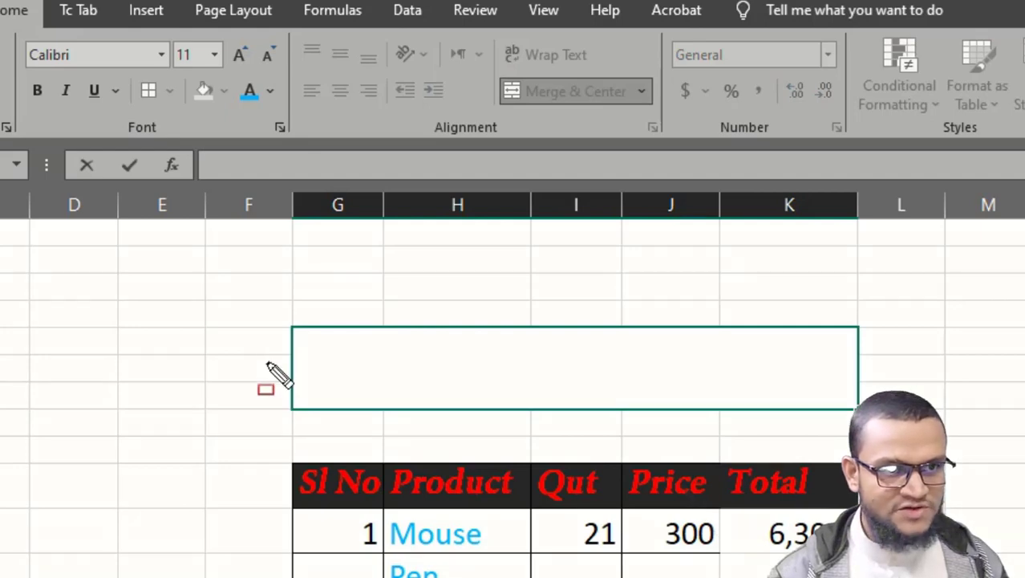
drag(263, 354, 347, 444)
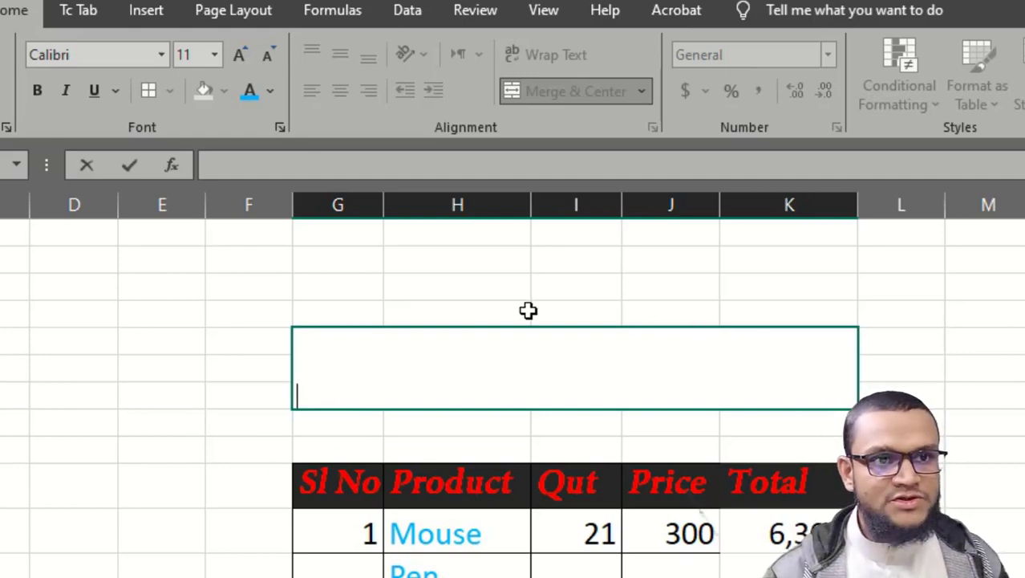
click(888, 348)
click(738, 373)
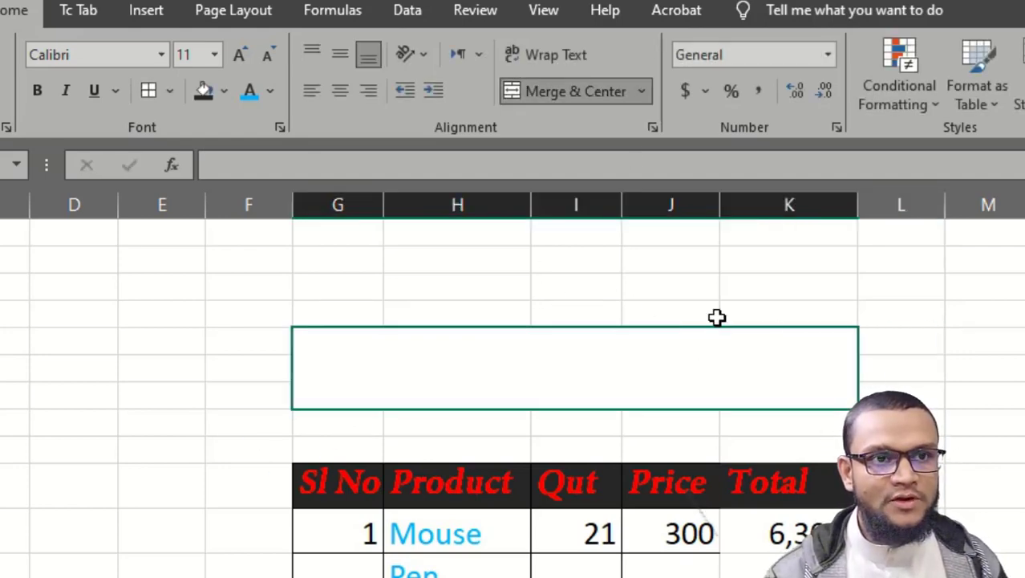
Unmerge the G5:K7 block back into individual cells and deselect it.
click(644, 95)
click(592, 210)
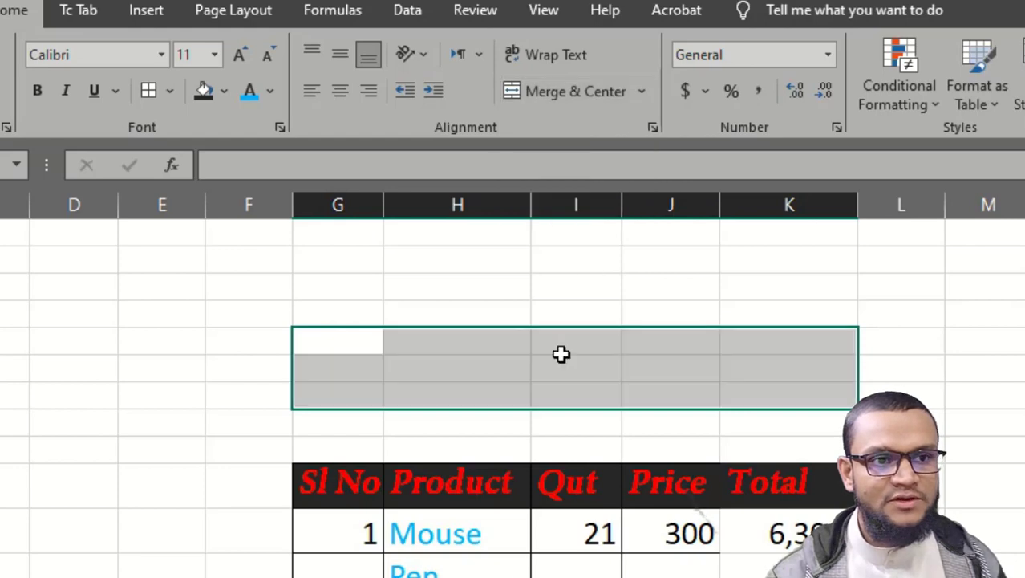
click(929, 393)
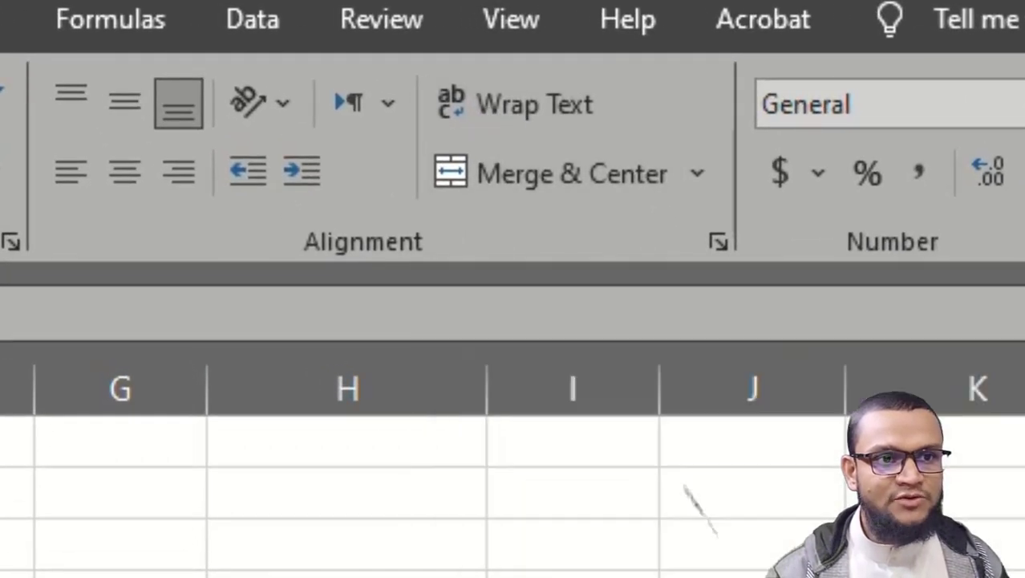
Enter "My Country Is Bangladesh" in H4 and wrap the text within the cell.
double_click(345, 573)
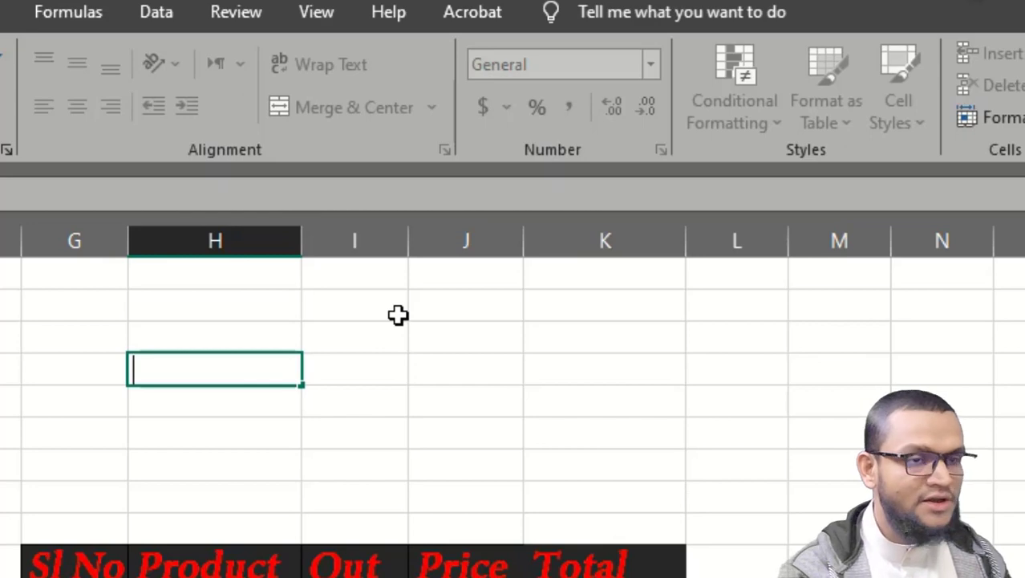
text(My C)
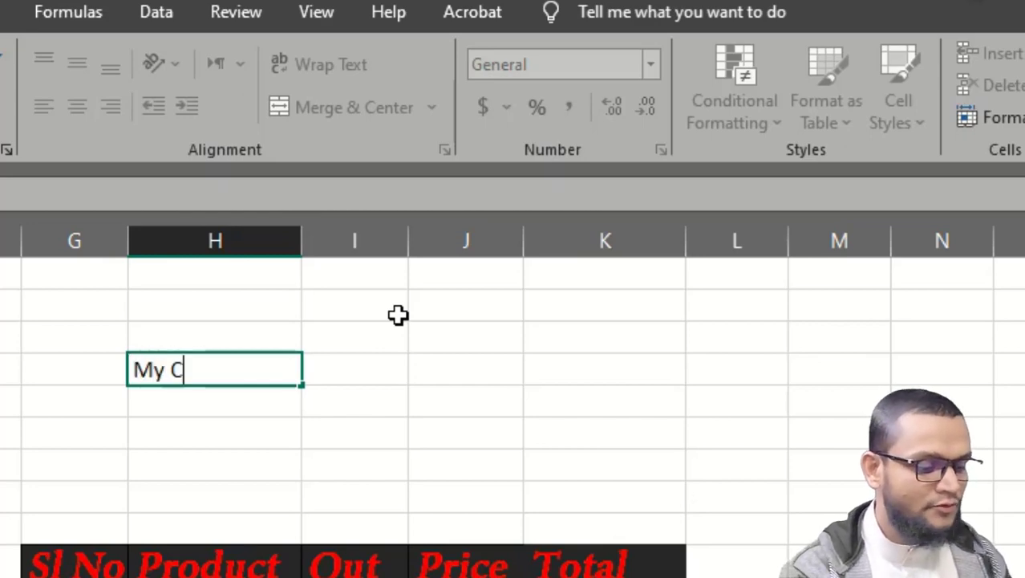
text(ountry Is Bangladesh)
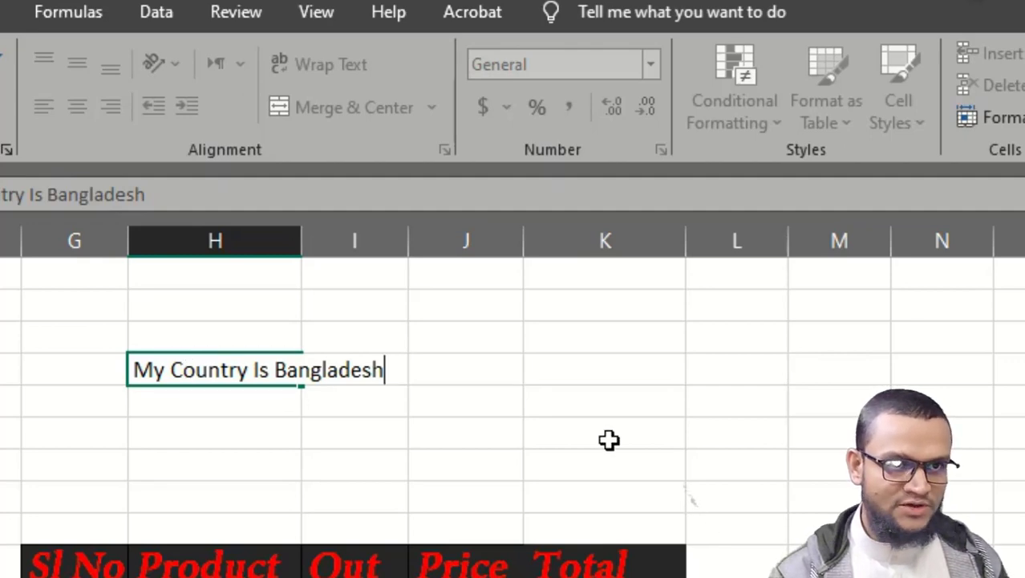
key(Escape)
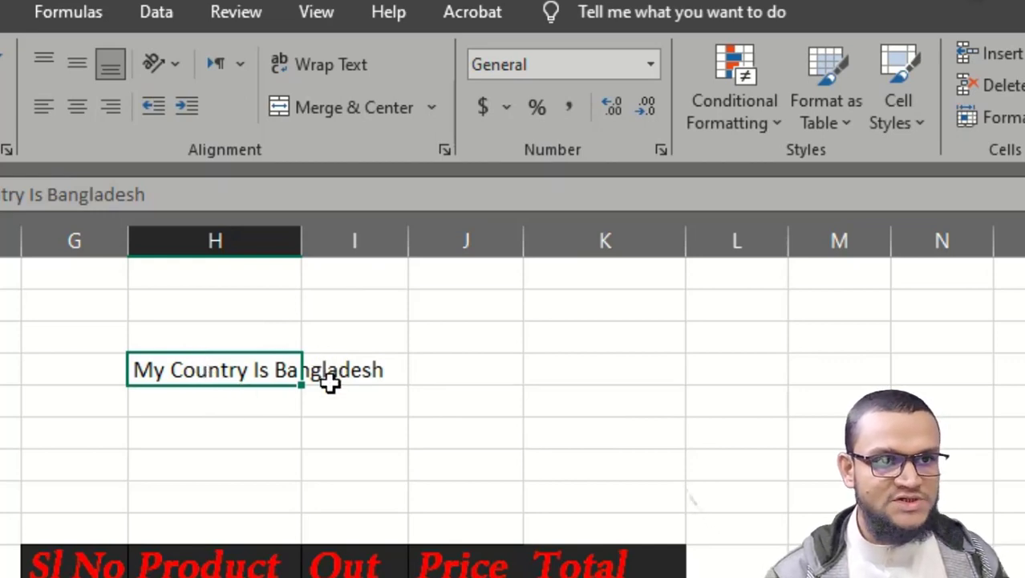
click(337, 67)
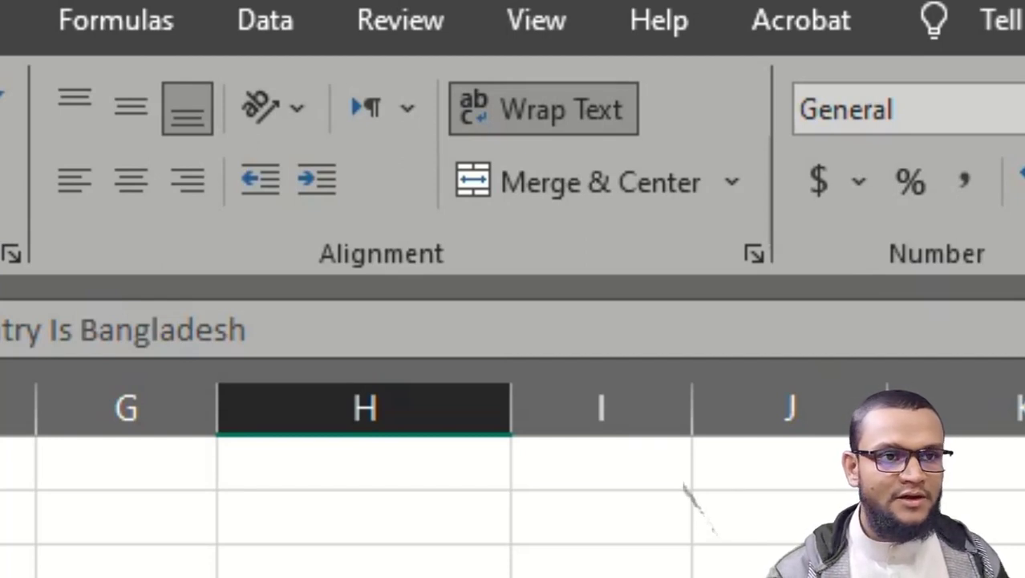
Examine the text direction options with an empty cell to the right of the wrapped text selected.
key(Right)
key(Right)
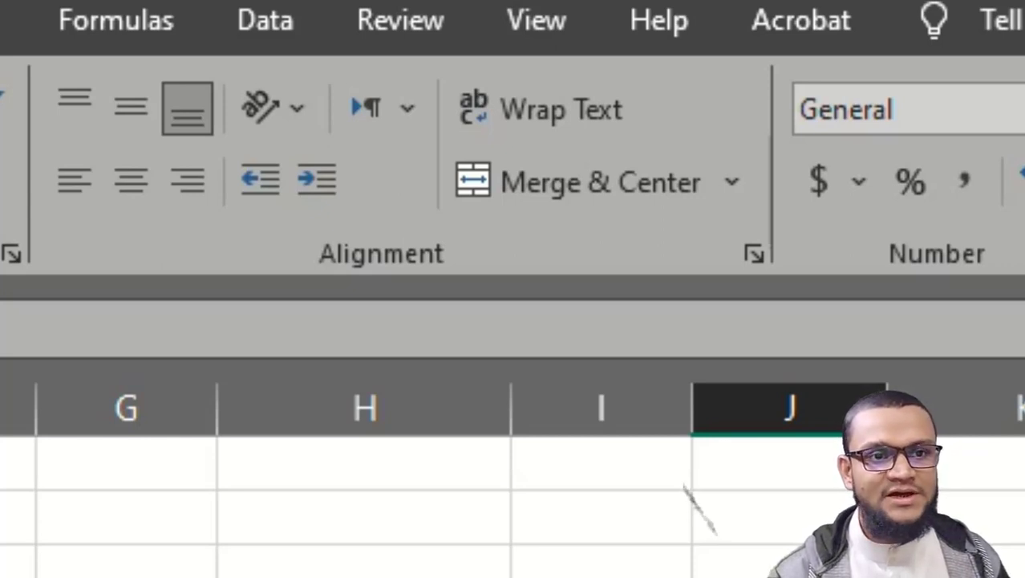
key(Right)
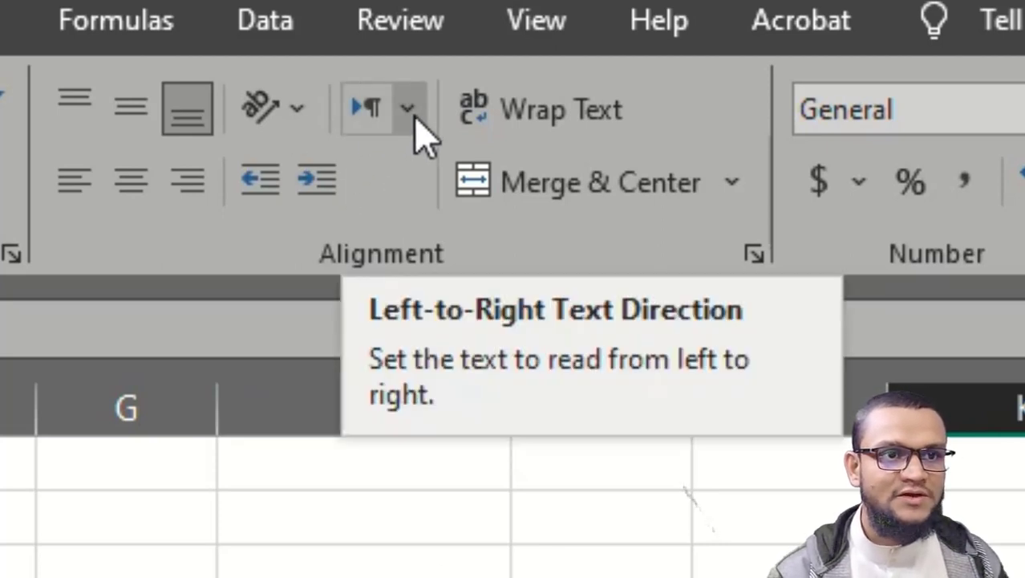
click(418, 128)
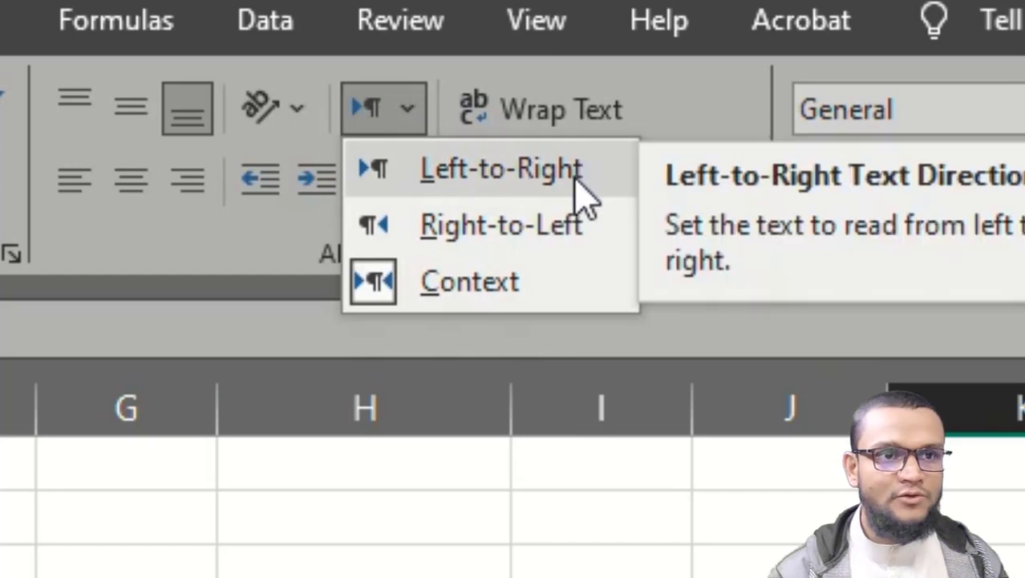
click(466, 231)
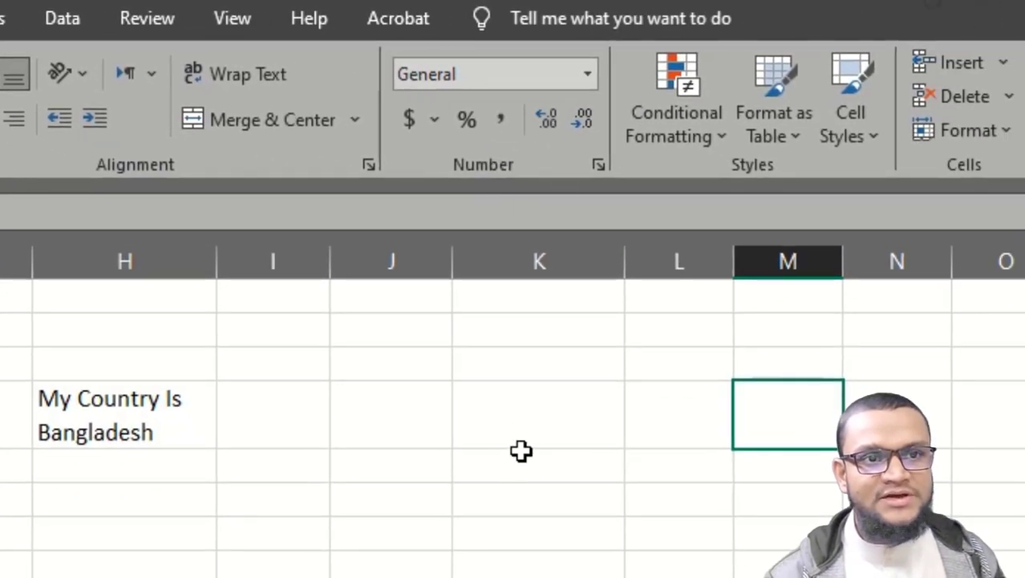
Examine the available number formats for an empty cell in row 4, without applying one.
click(552, 405)
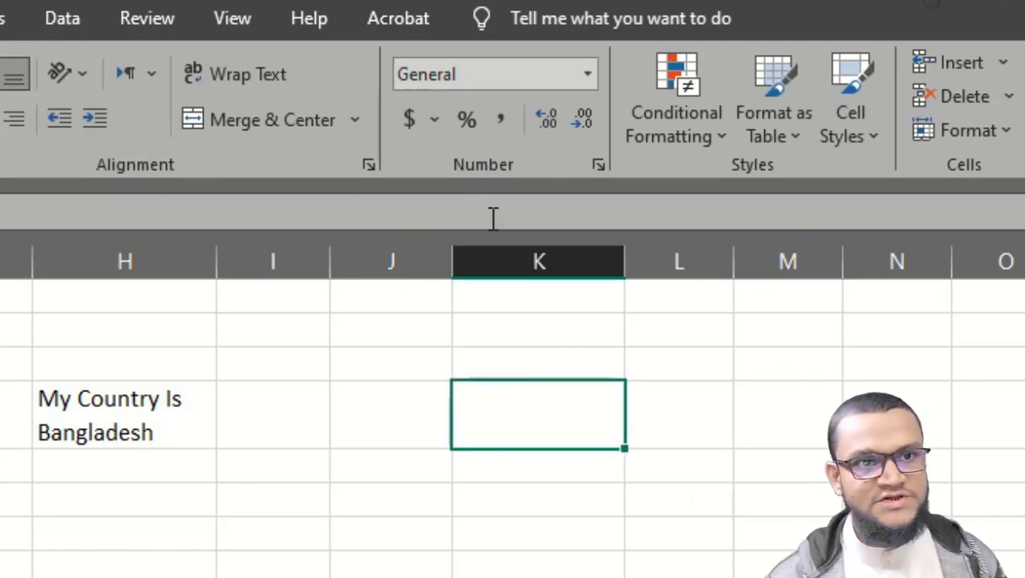
drag(388, 49, 603, 91)
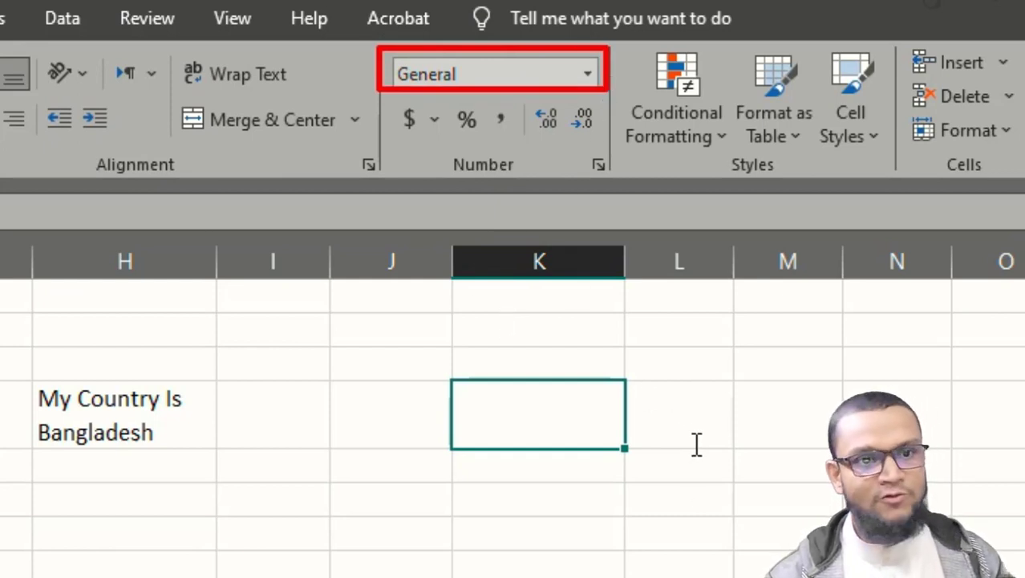
key(Escape)
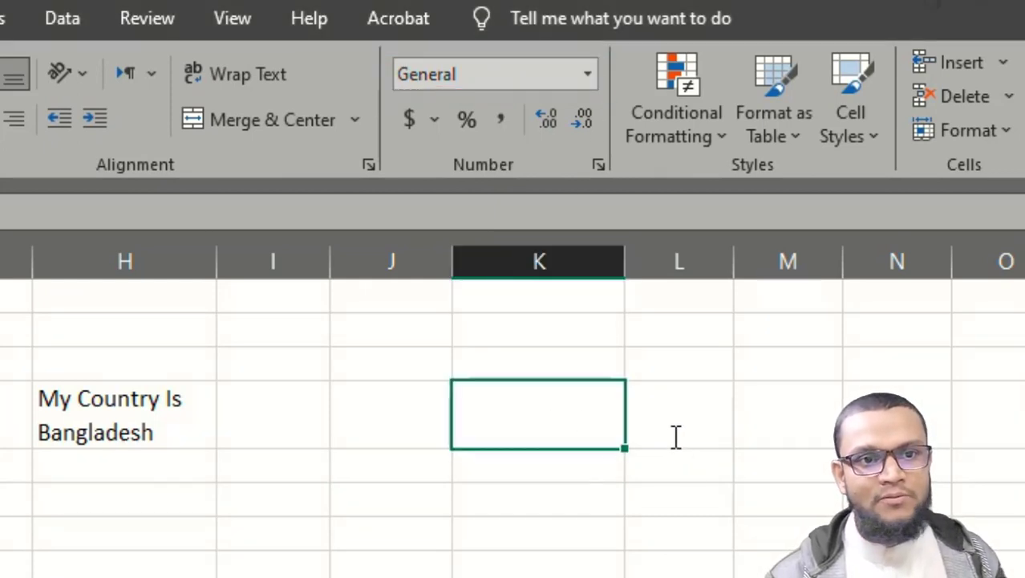
click(678, 433)
click(782, 426)
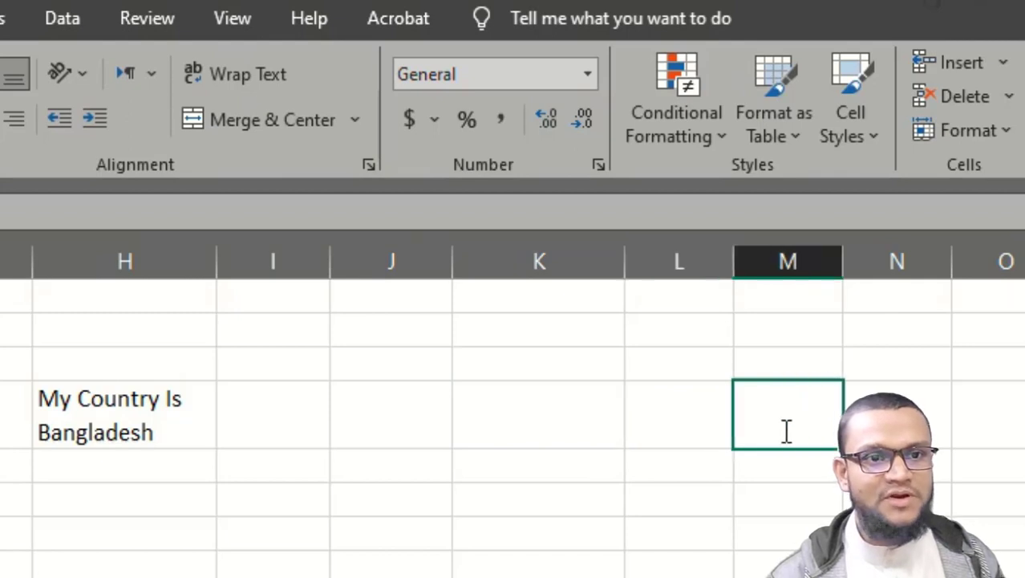
click(684, 428)
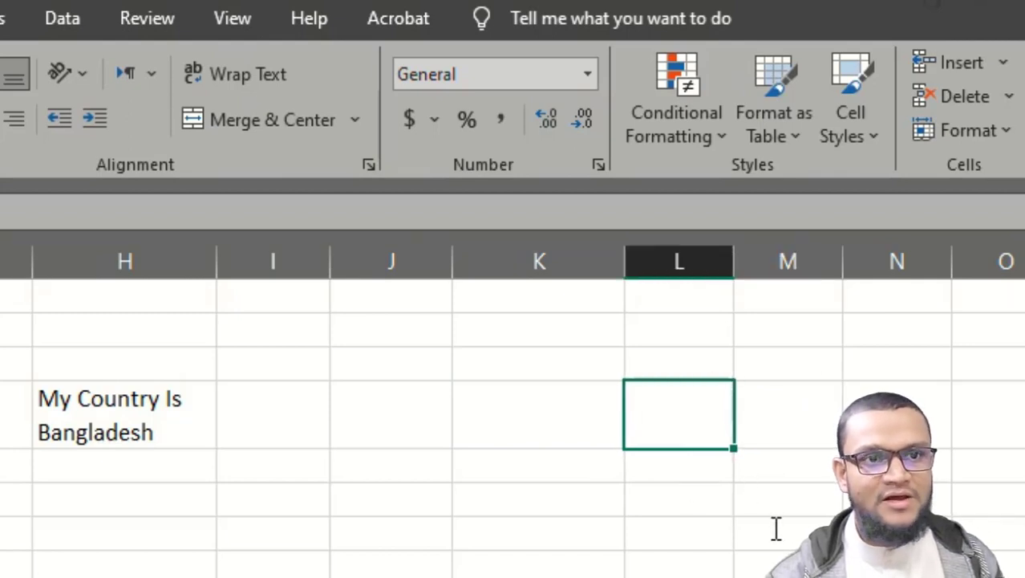
click(588, 74)
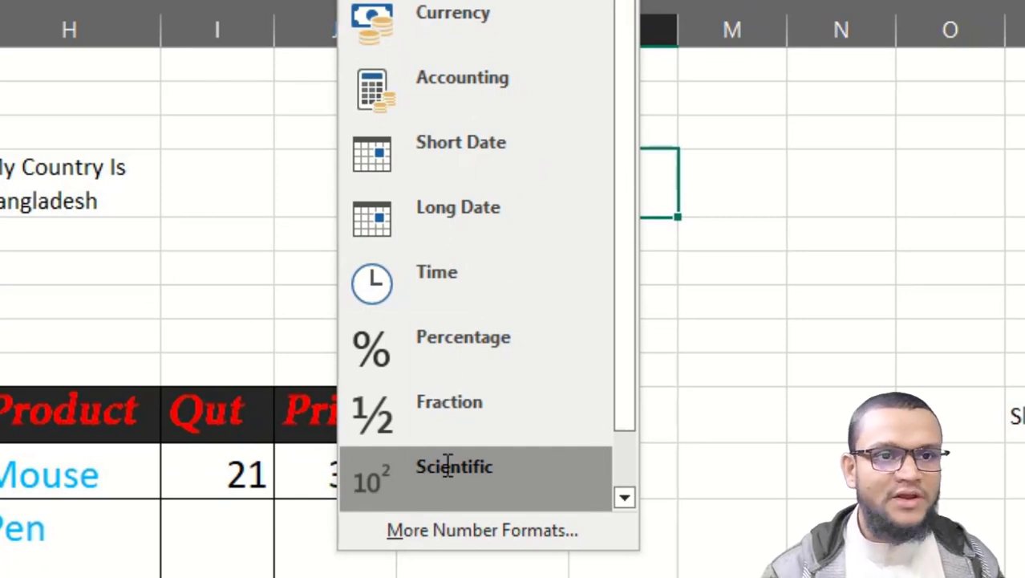
click(748, 207)
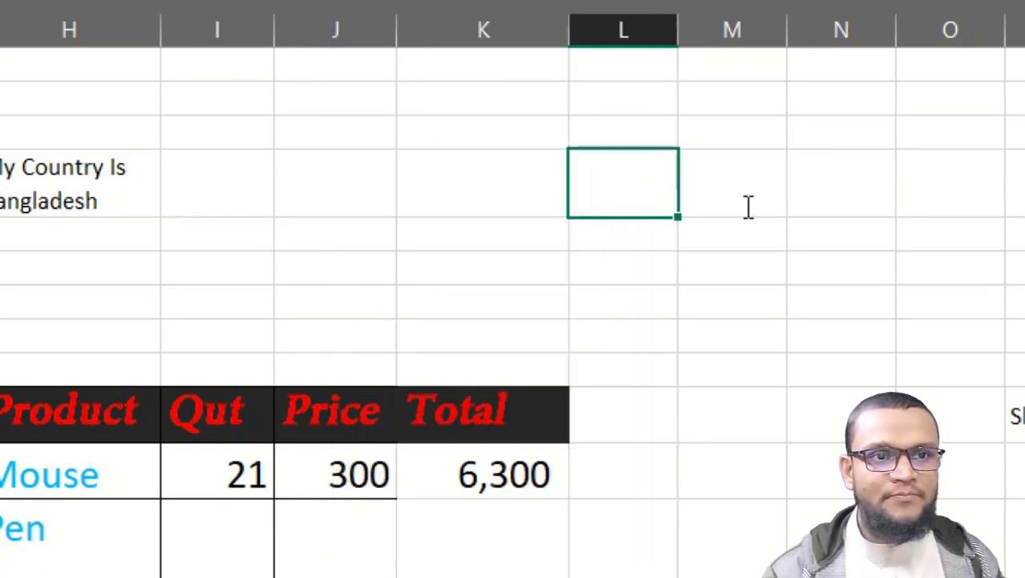
Enter 125 in M4 and apply the Number format to it.
click(750, 193)
text(1)
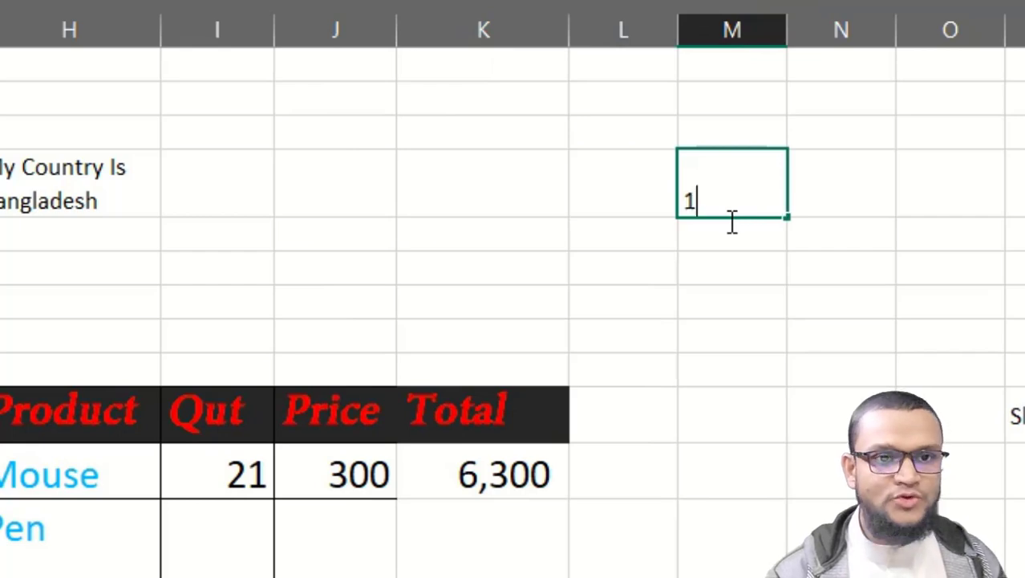
text(25)
key(Return)
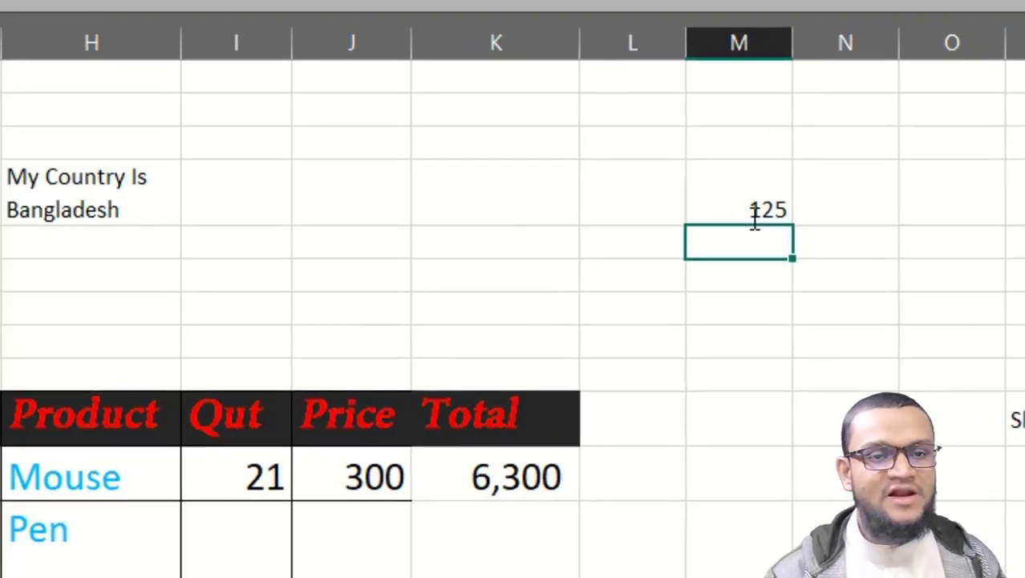
click(746, 207)
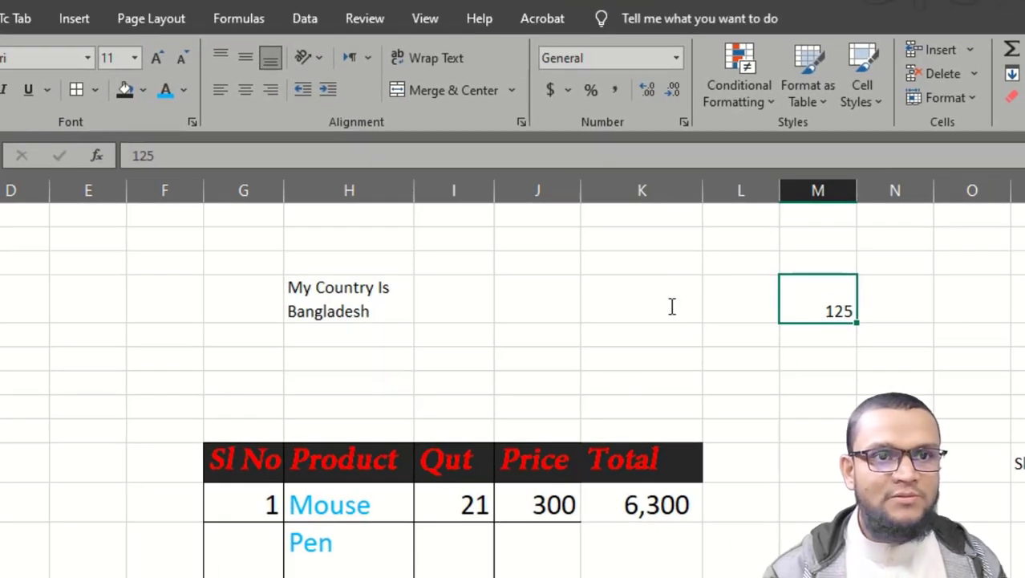
click(676, 58)
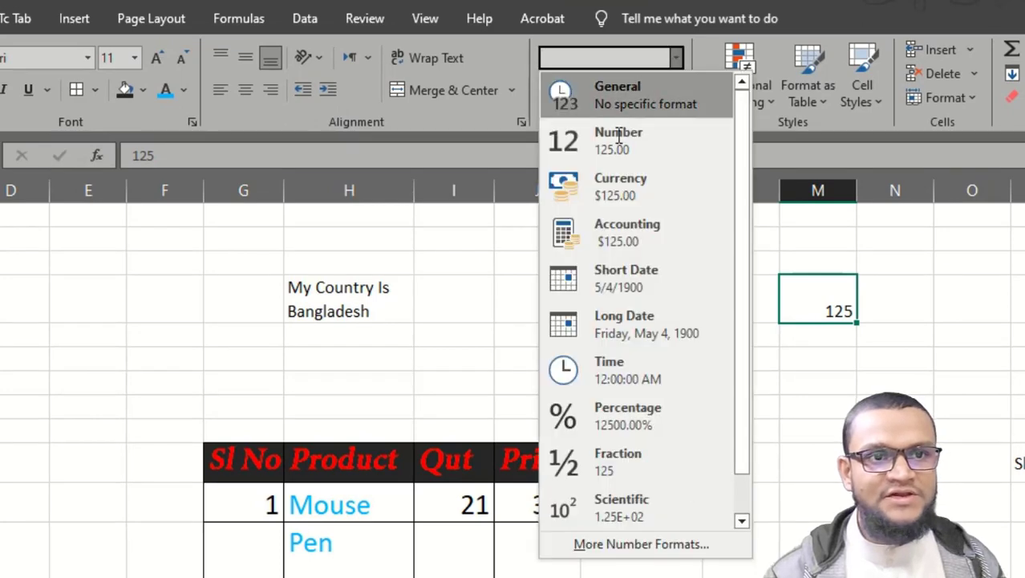
click(618, 134)
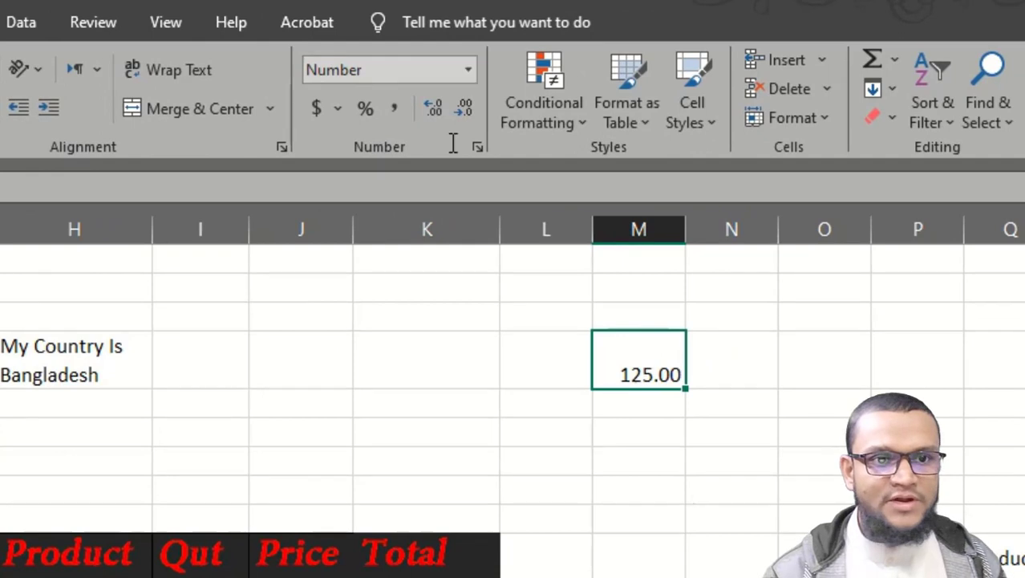
Enter "Name" in K4 and review how the number formats would show it, without applying one.
click(446, 374)
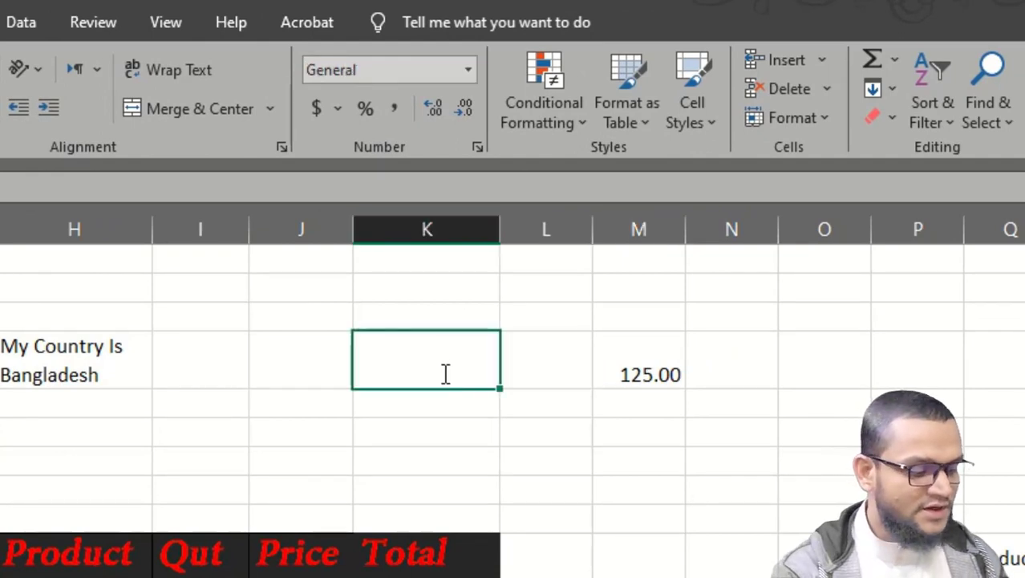
text(Nae)
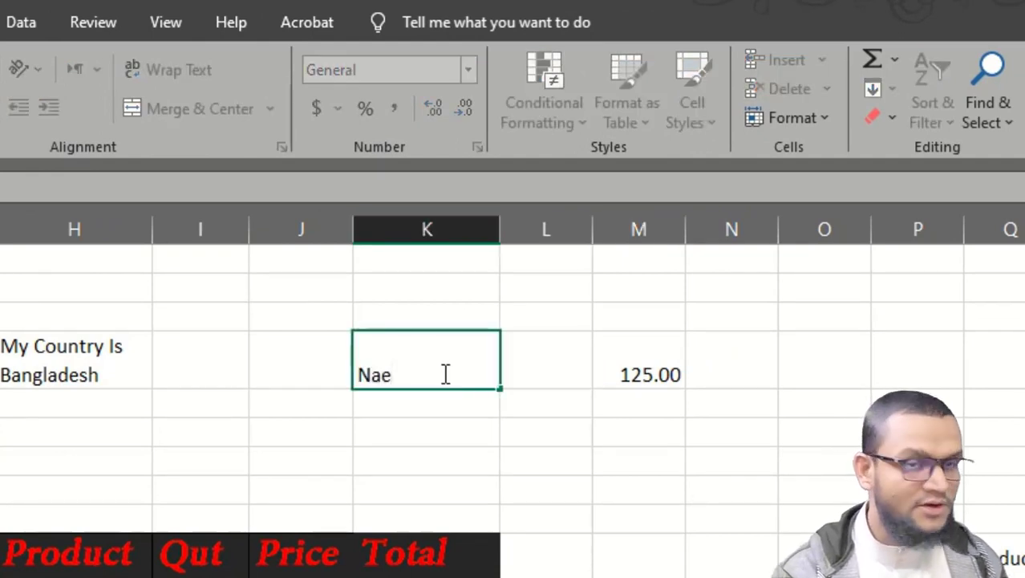
key(BackSpace)
text(me)
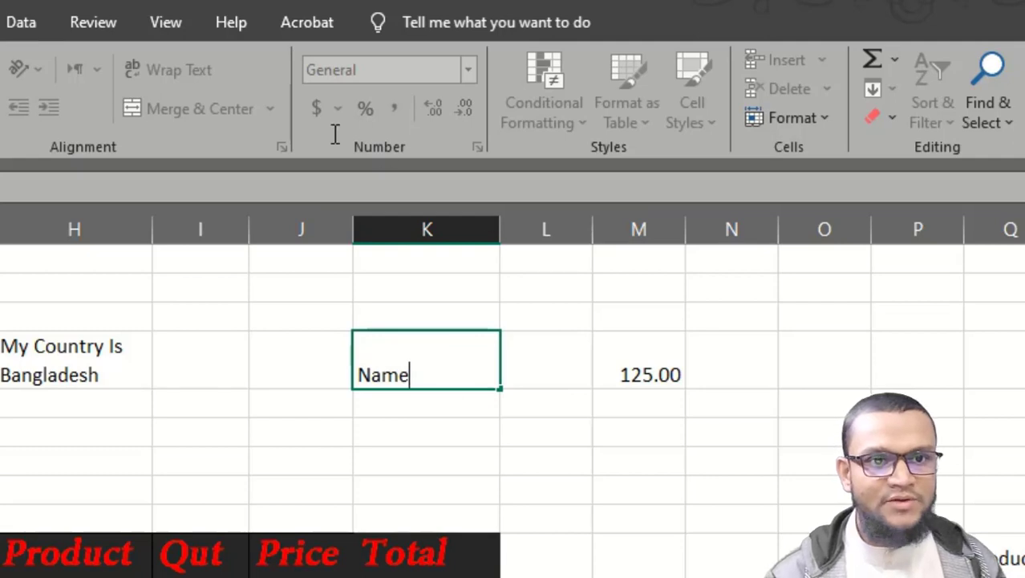
click(567, 428)
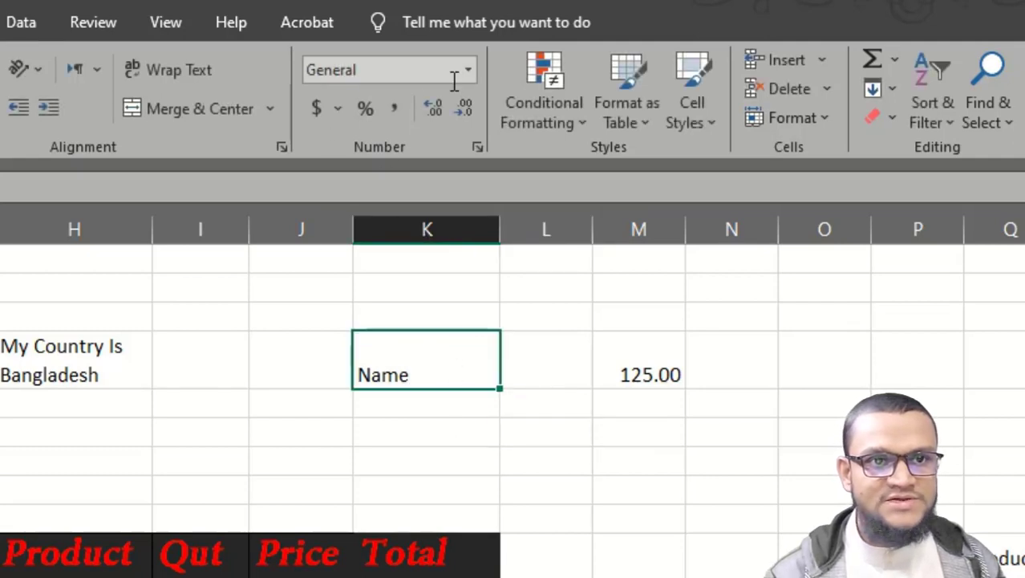
click(467, 71)
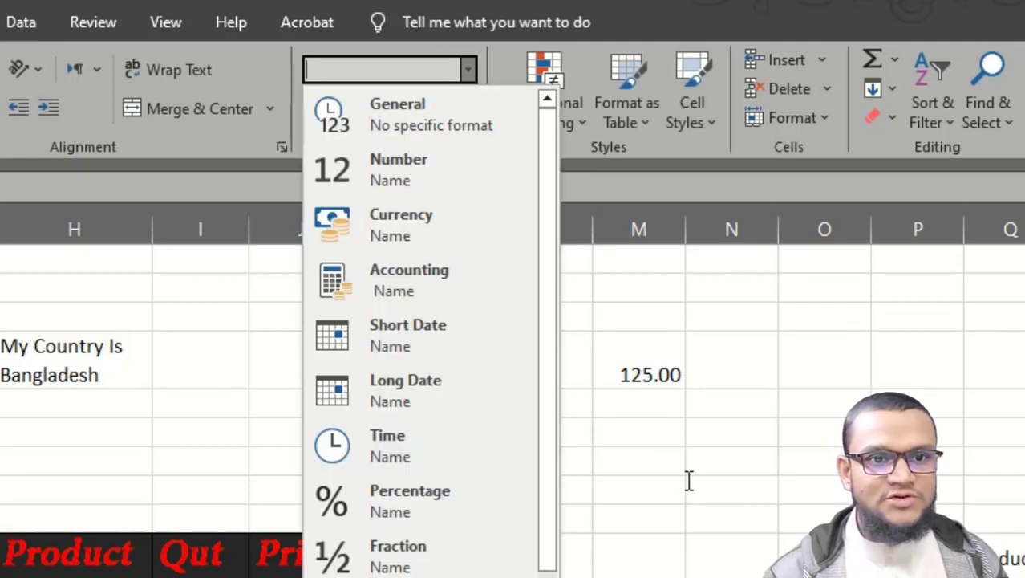
click(564, 393)
Enter the date 12/08/2024 in O4, keeping the cell selected.
click(812, 372)
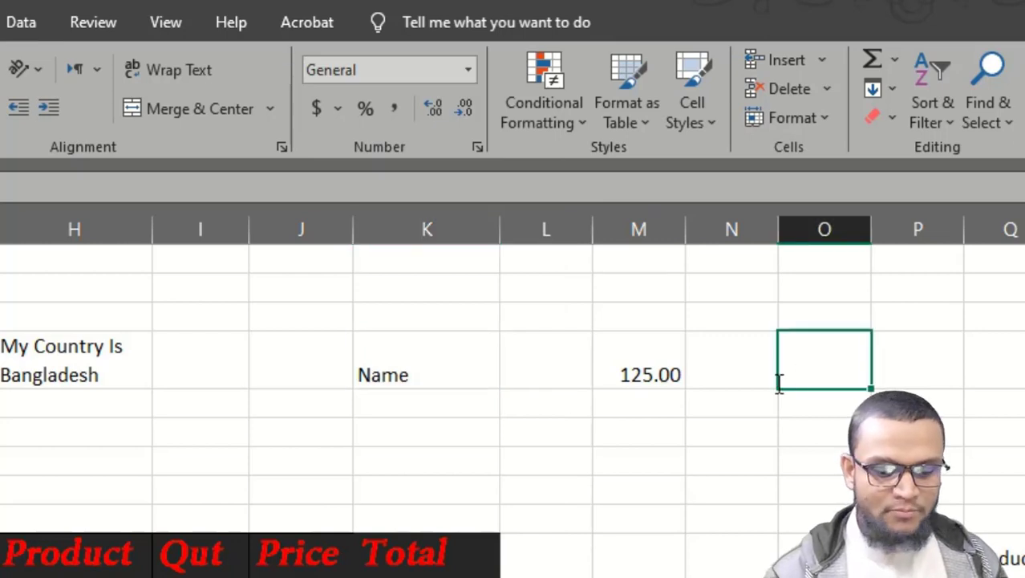
text(12/08/)
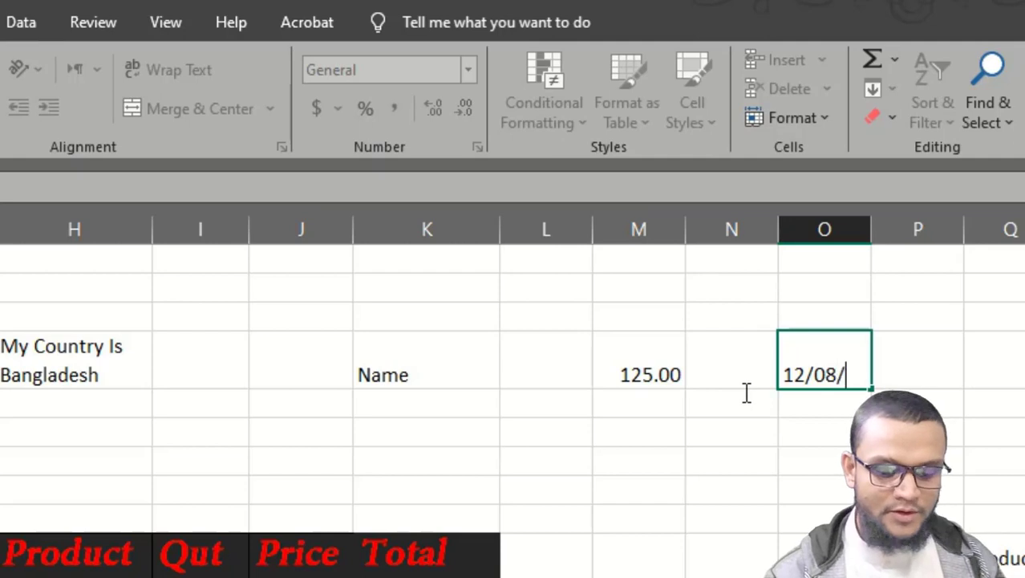
text(2024)
key(ctrl+Return)
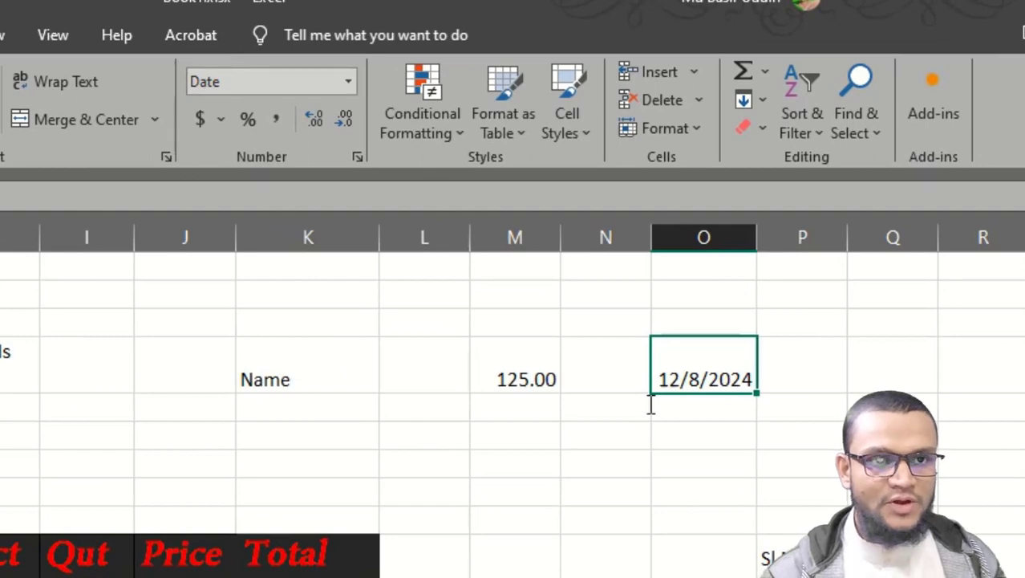
Review how the available number formats would show the date in O4, without applying one.
scroll(158, 443, down, 3)
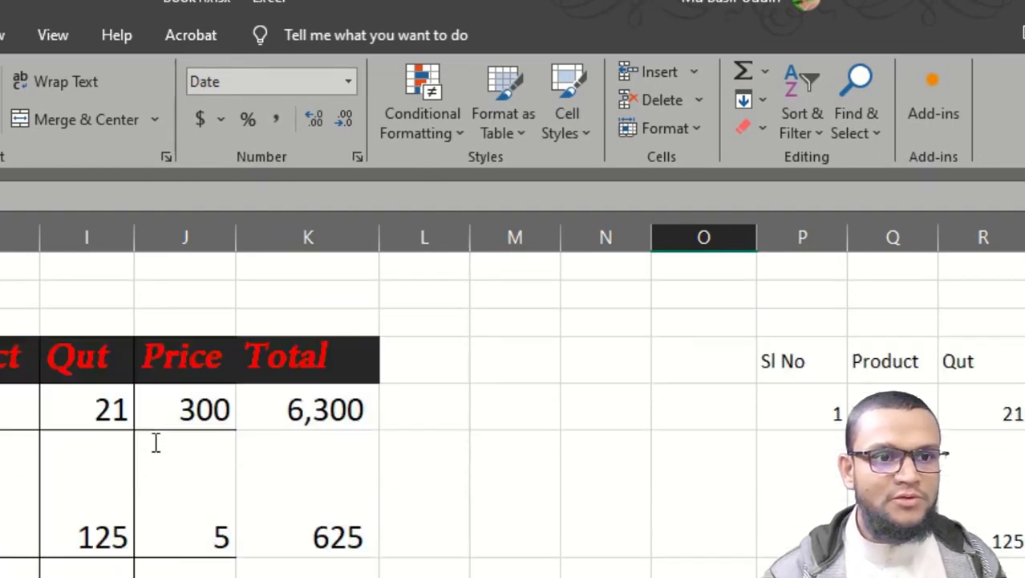
scroll(288, 468, up, 3)
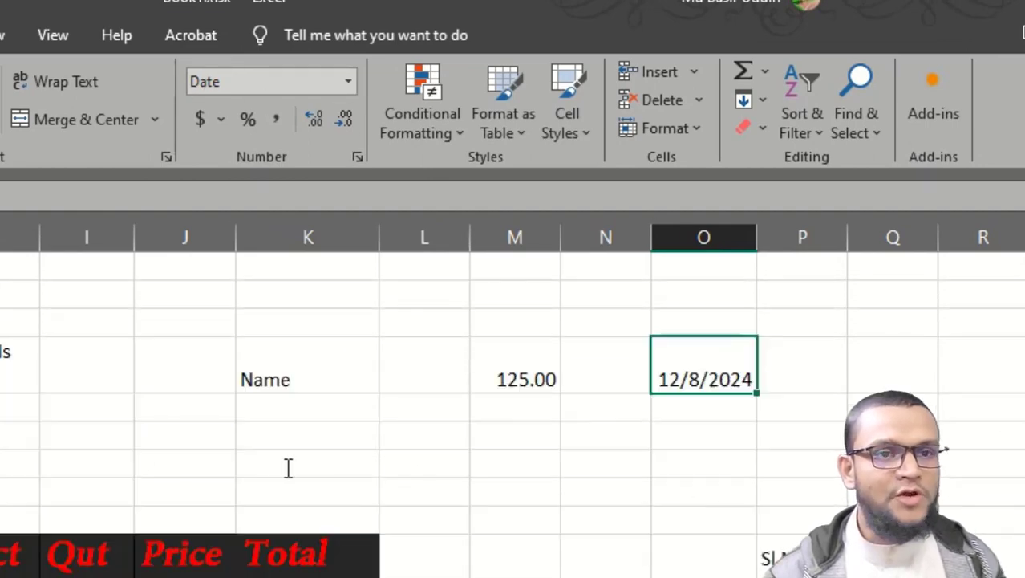
click(348, 82)
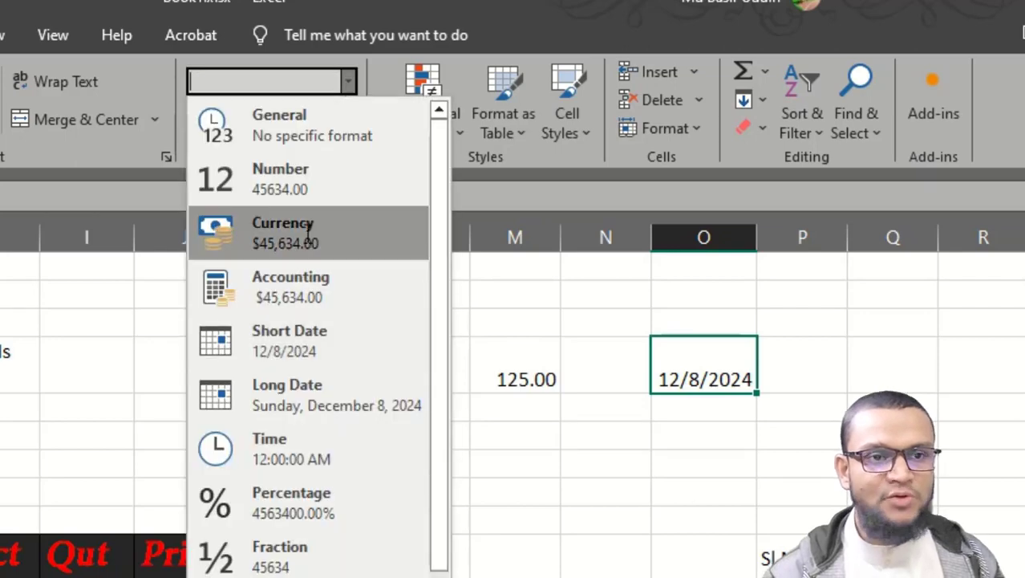
click(518, 370)
Apply the Accounting format to M4 with the Bangla (Bangladesh) currency symbol and two decimal places.
click(531, 379)
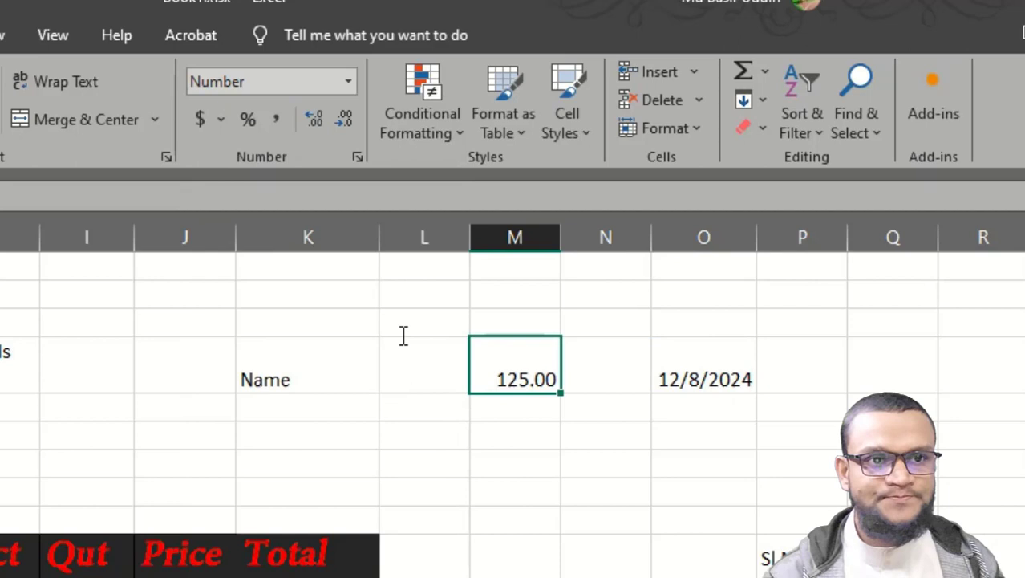
click(221, 120)
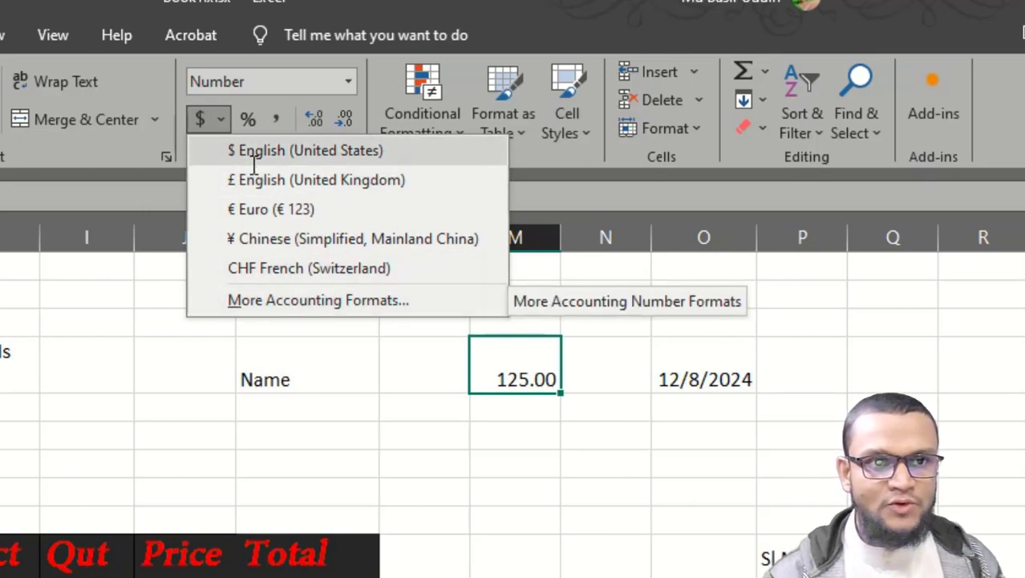
click(302, 298)
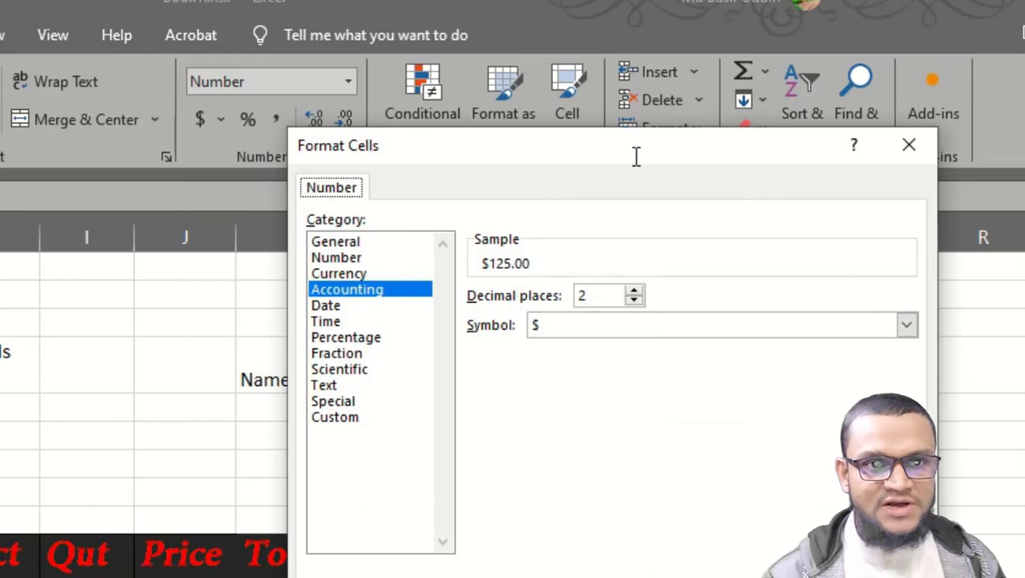
drag(636, 156, 0, 144)
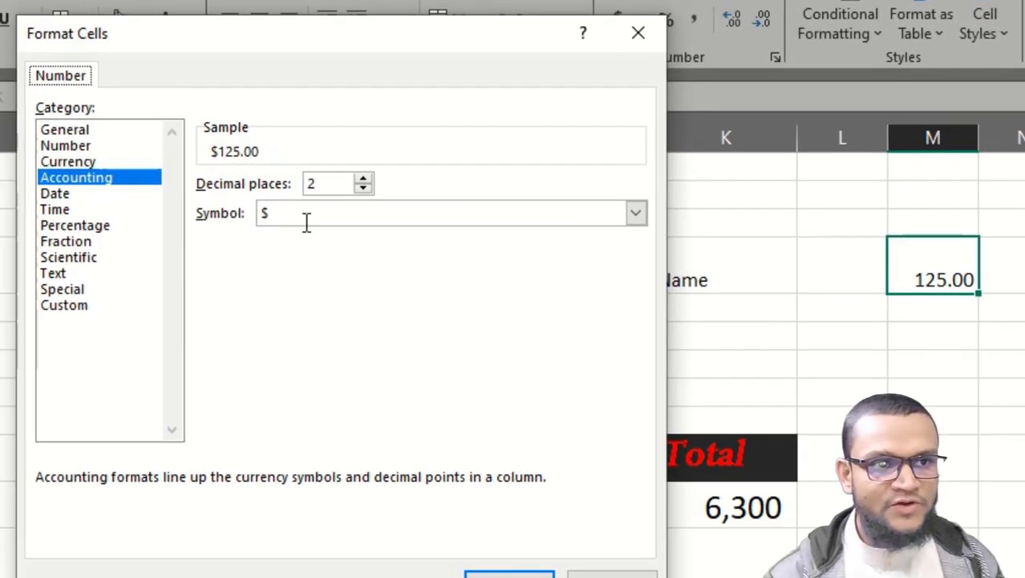
click(637, 211)
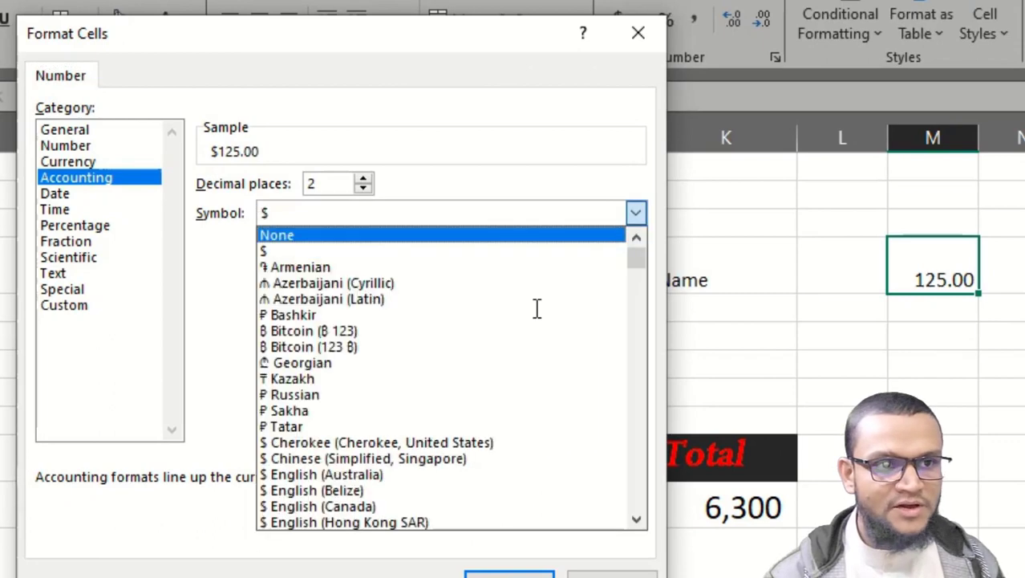
scroll(420, 359, down, 7)
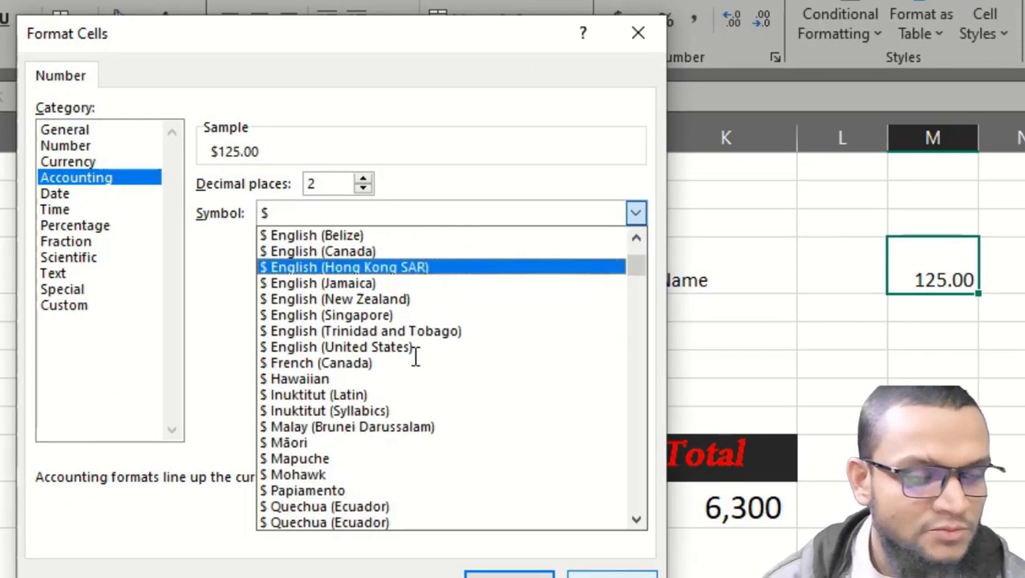
scroll(419, 358, down, 15)
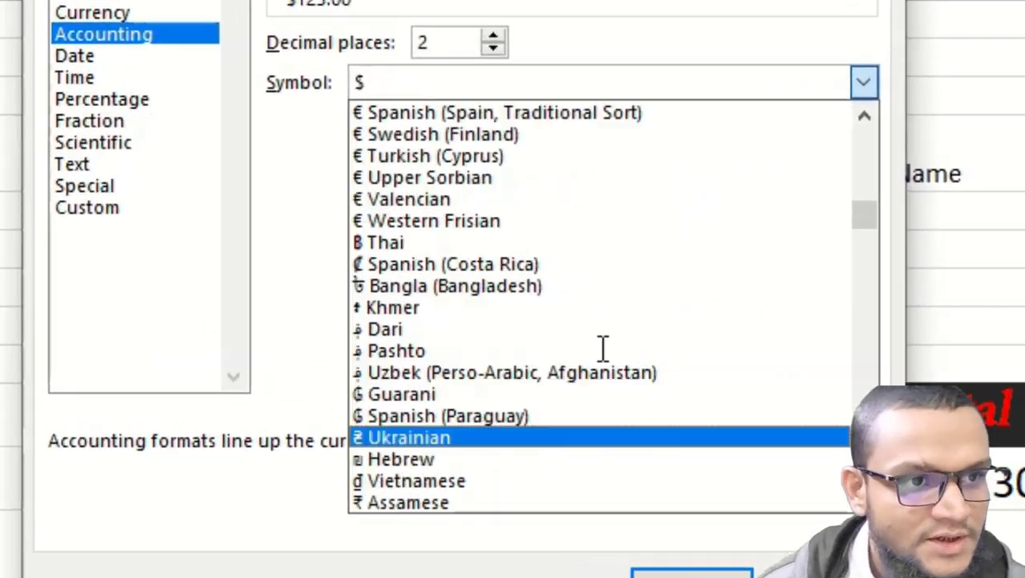
scroll(603, 348, up, 1)
click(513, 309)
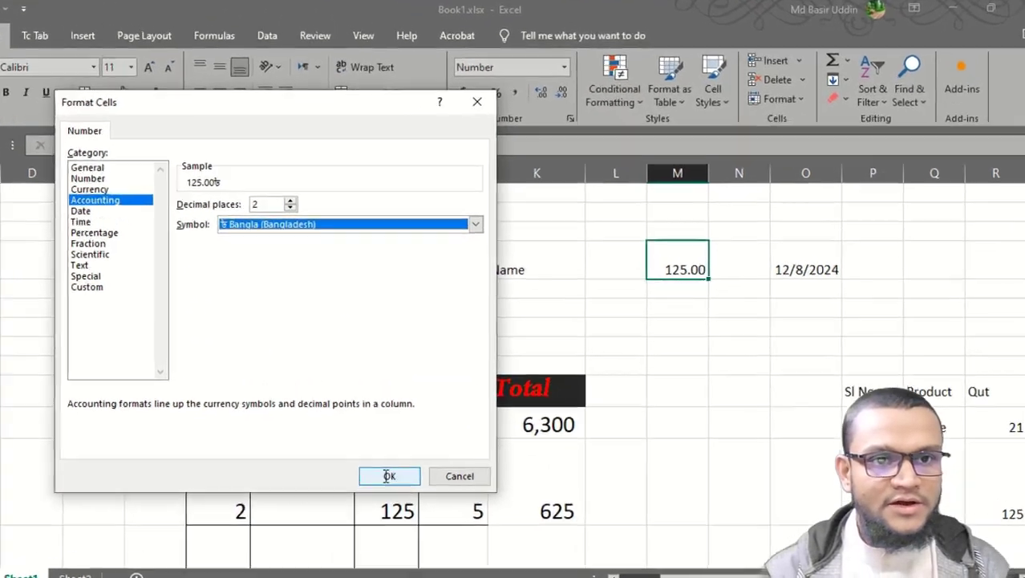
click(724, 551)
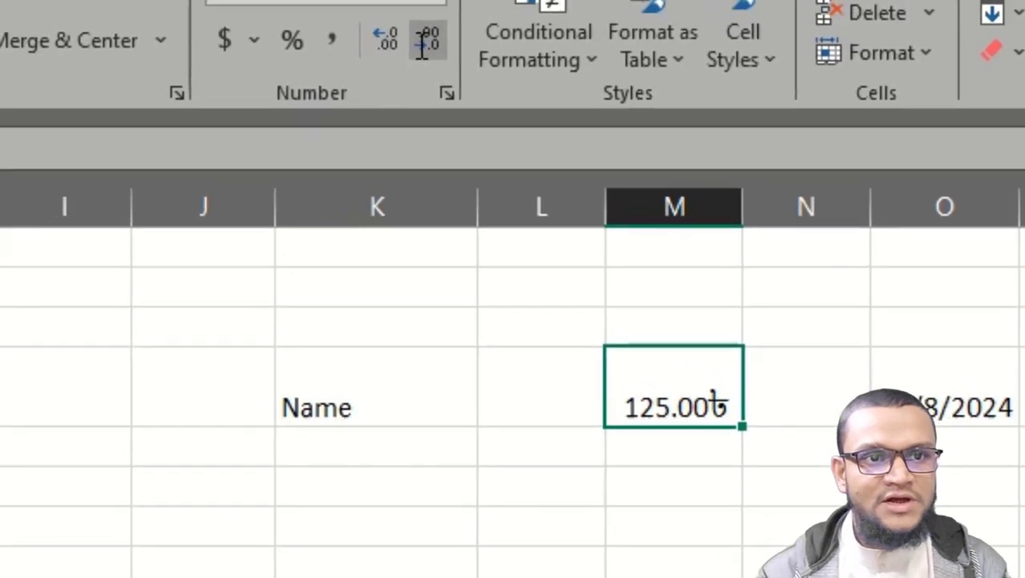
Try Decrease Decimal and Increase Decimal on M4, showing one, three and no decimal places and ending at two.
click(428, 40)
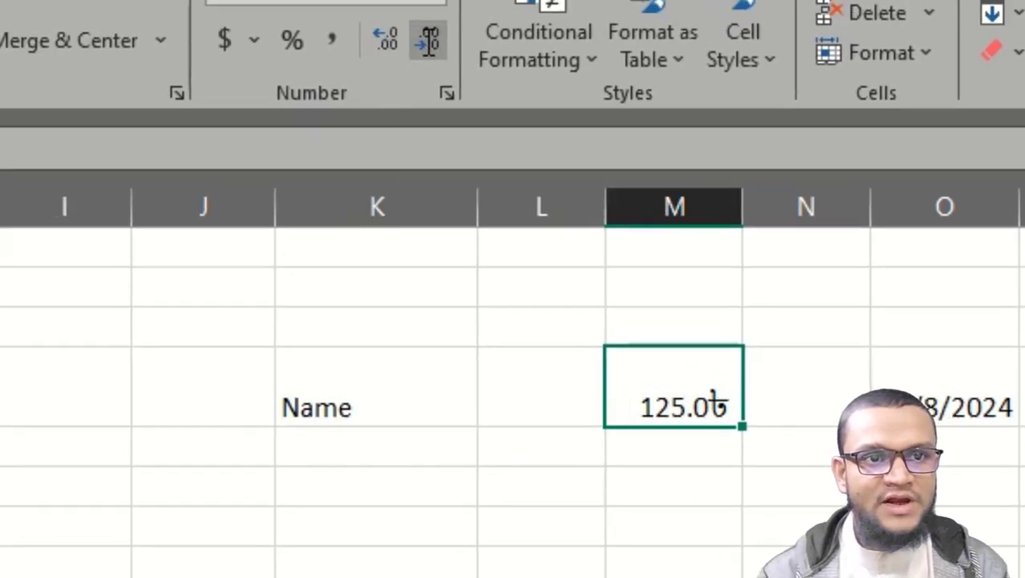
click(389, 40)
click(390, 42)
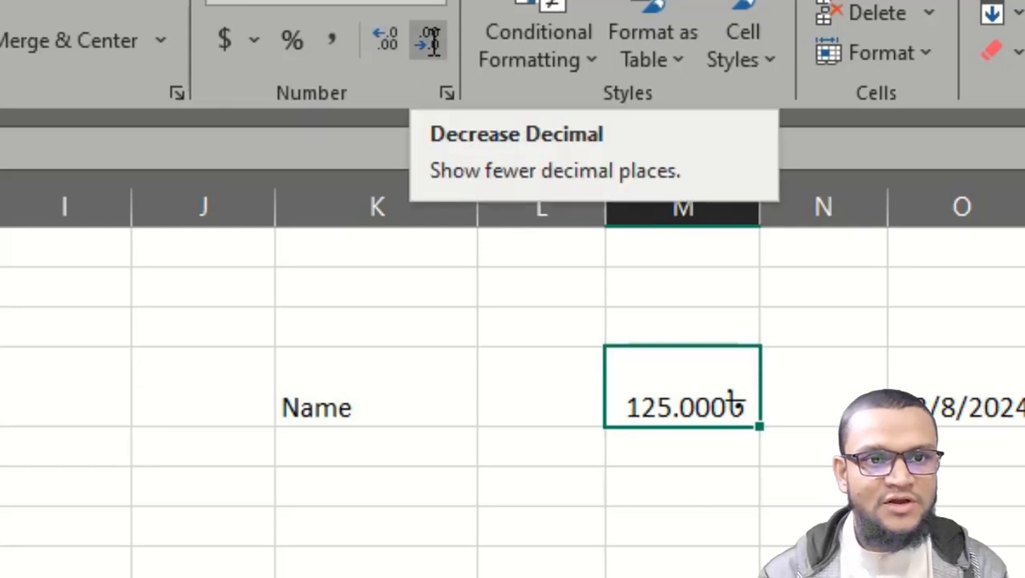
click(431, 41)
click(431, 40)
click(431, 41)
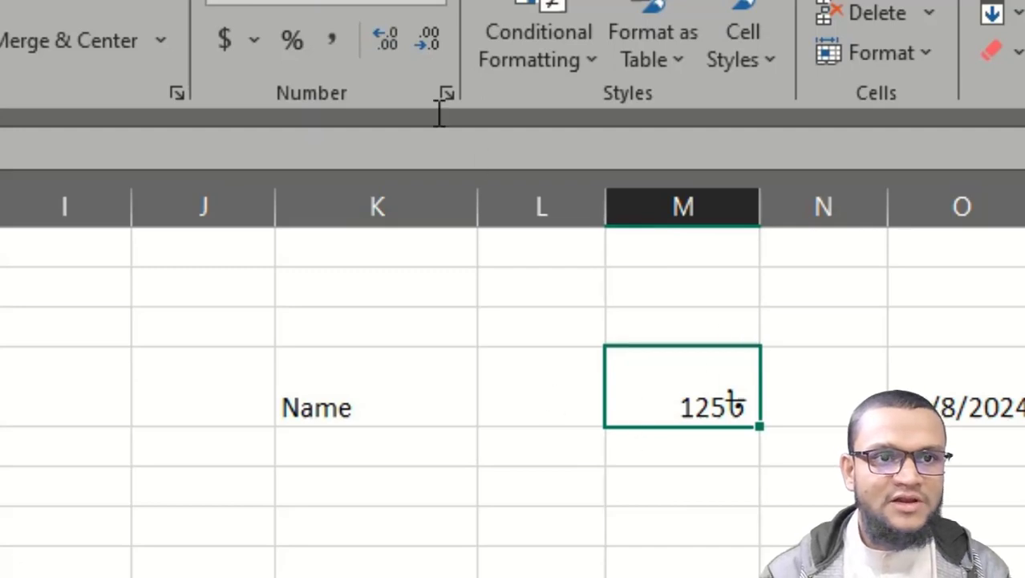
click(389, 41)
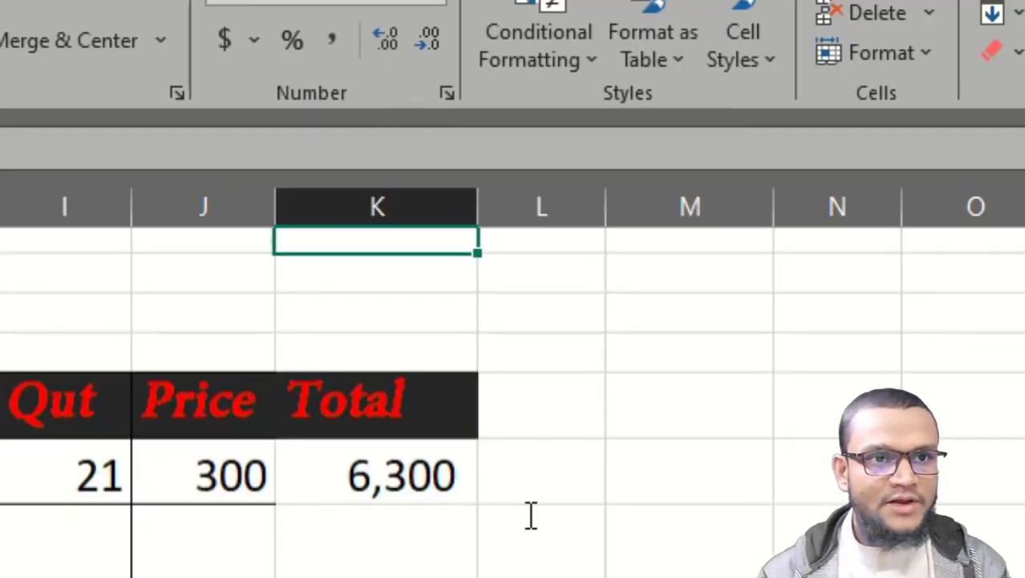
scroll(529, 515, up, 2)
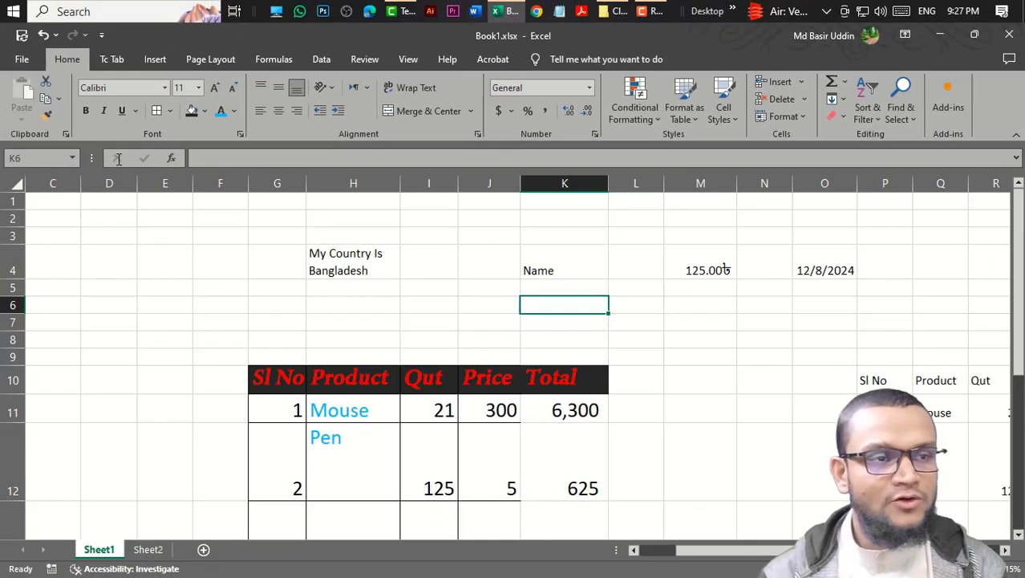